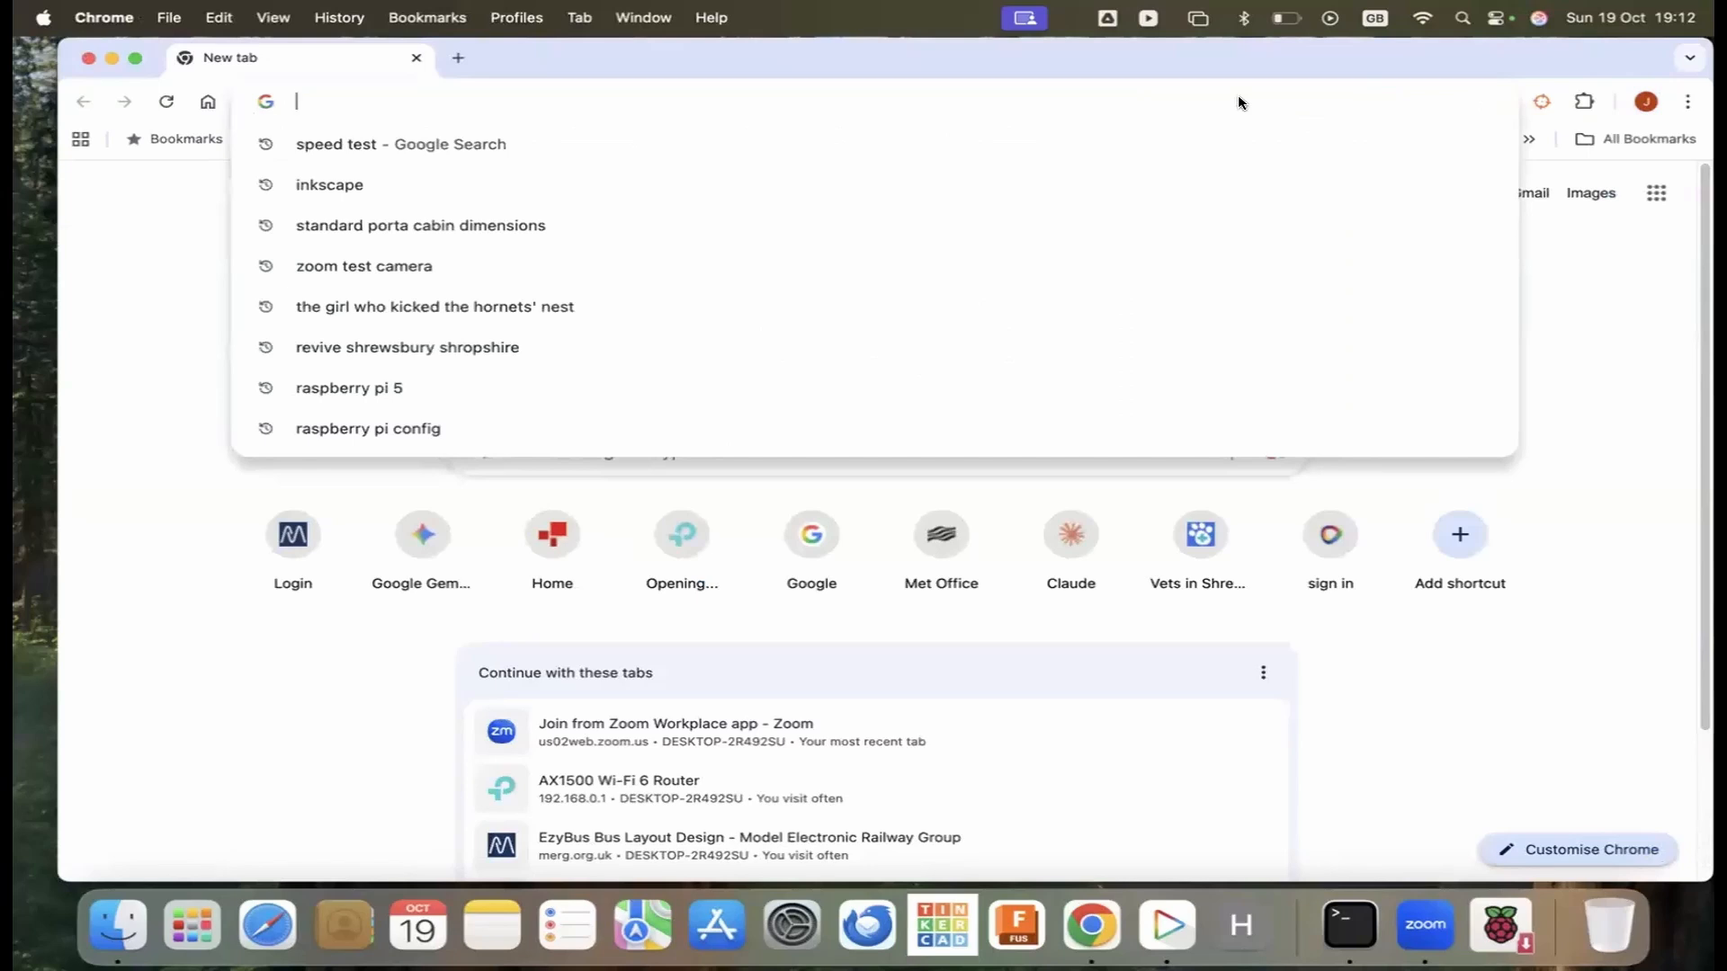
Search the web for inkscape and open the official Inkscape website
text(nkscape)
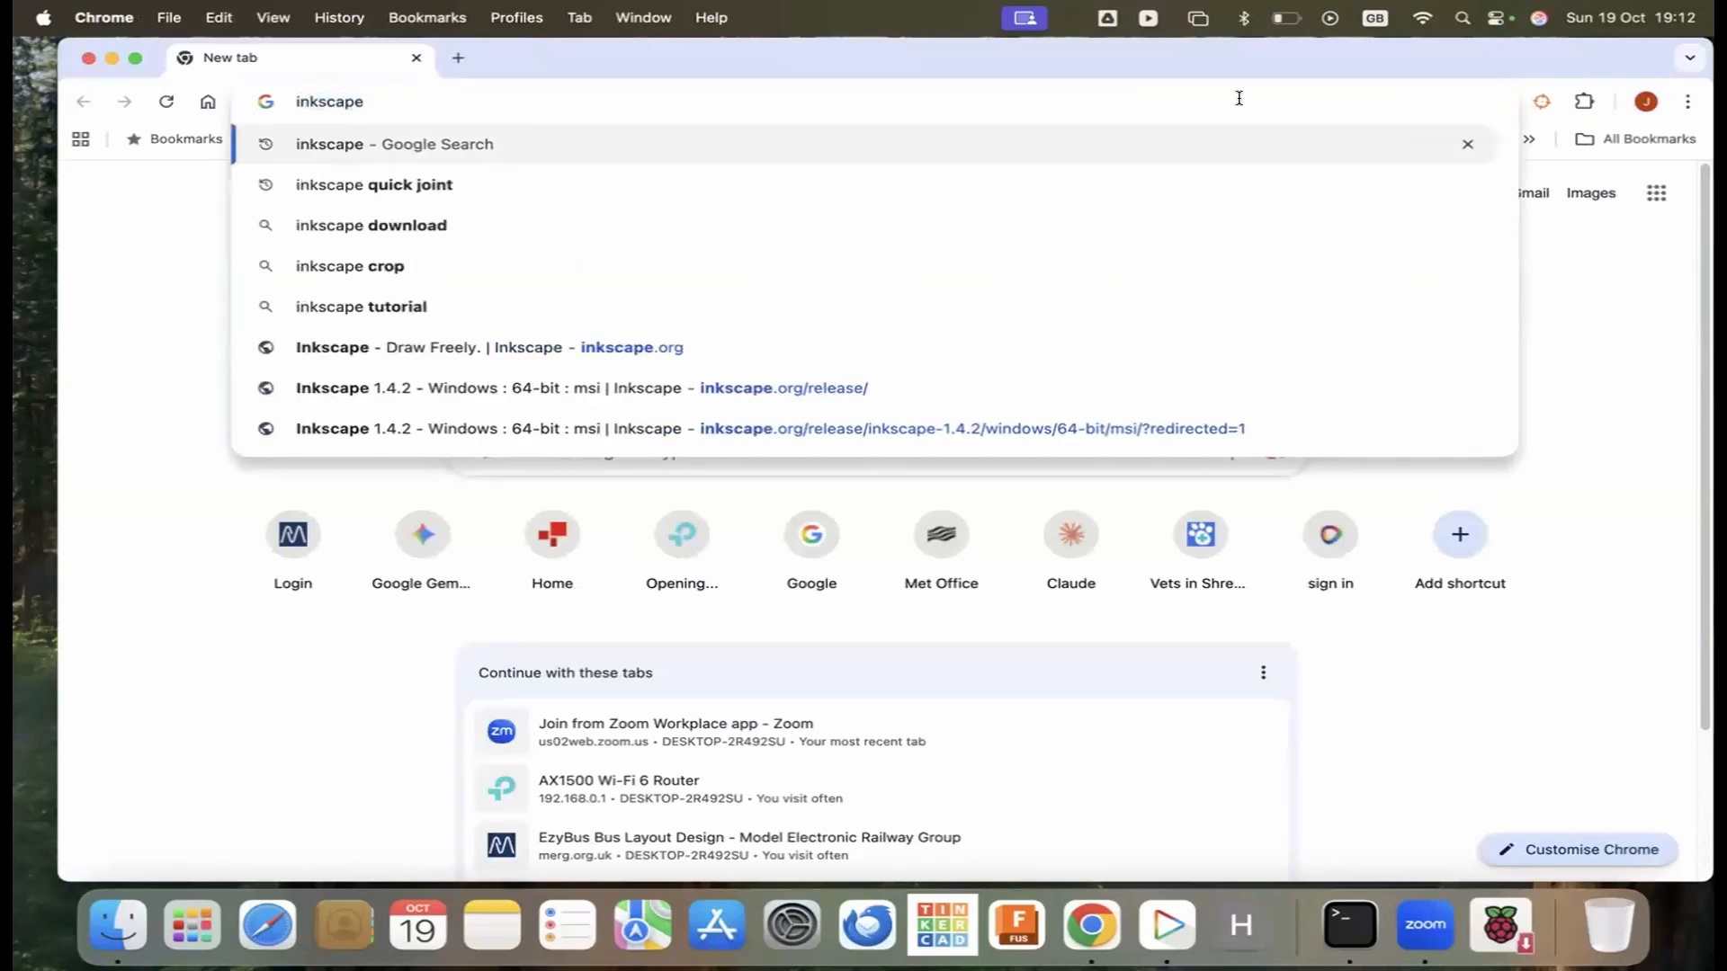
key(Return)
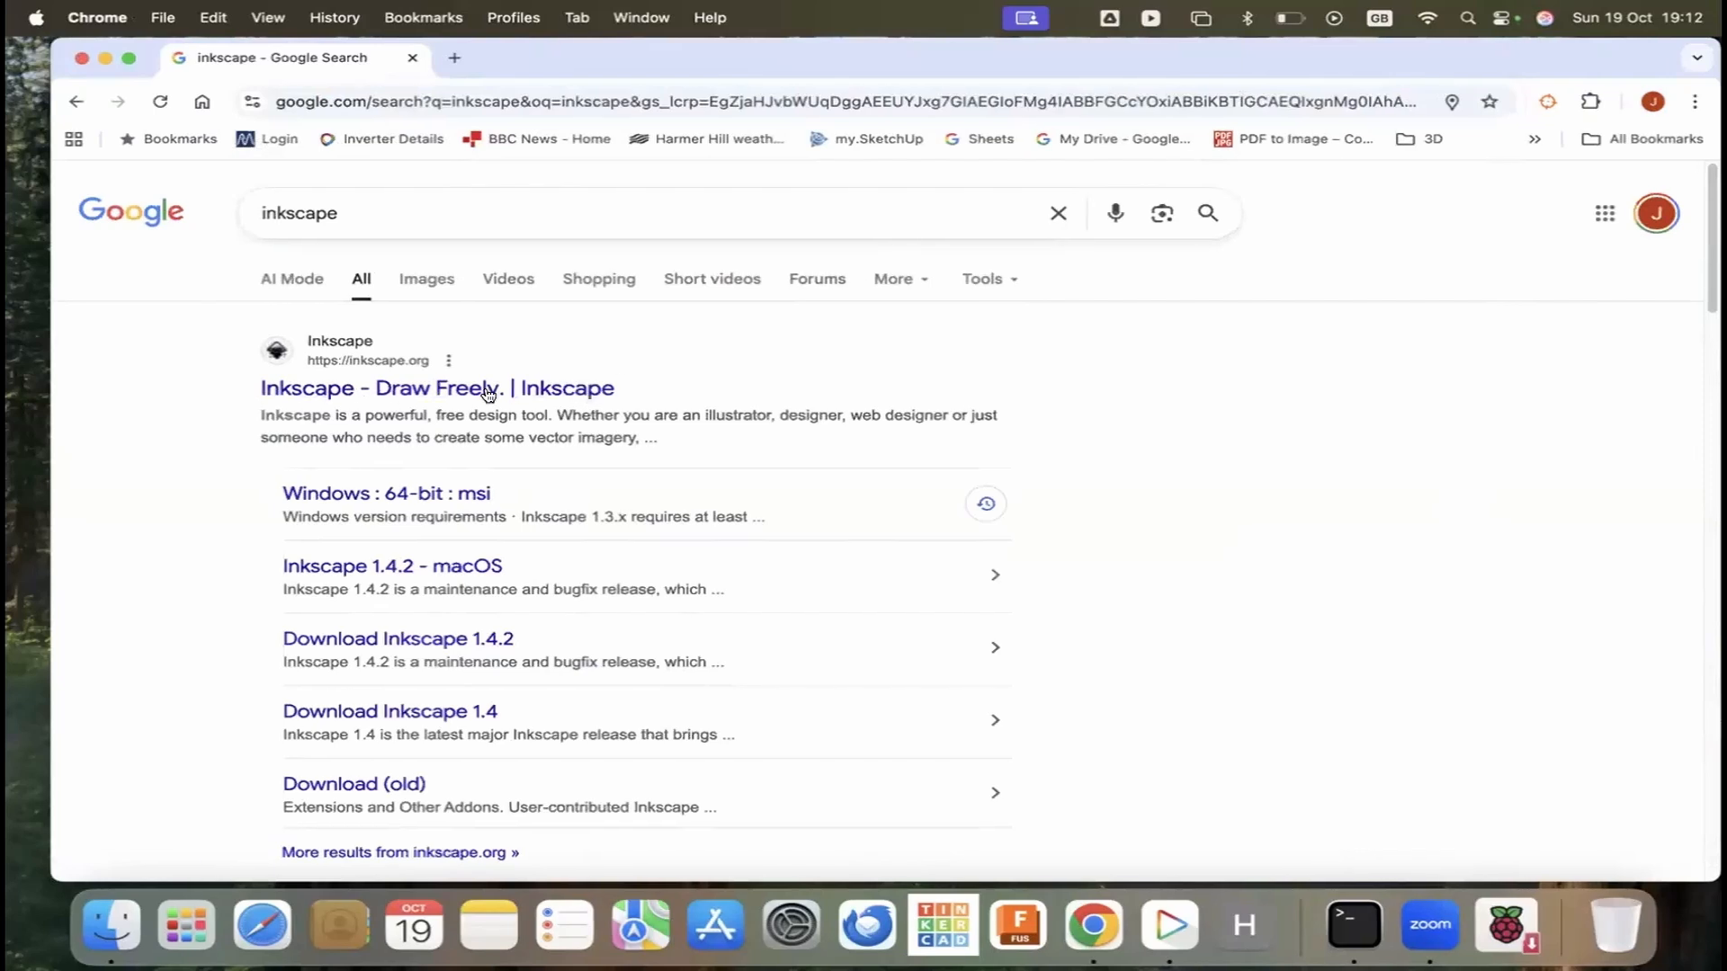
click(535, 388)
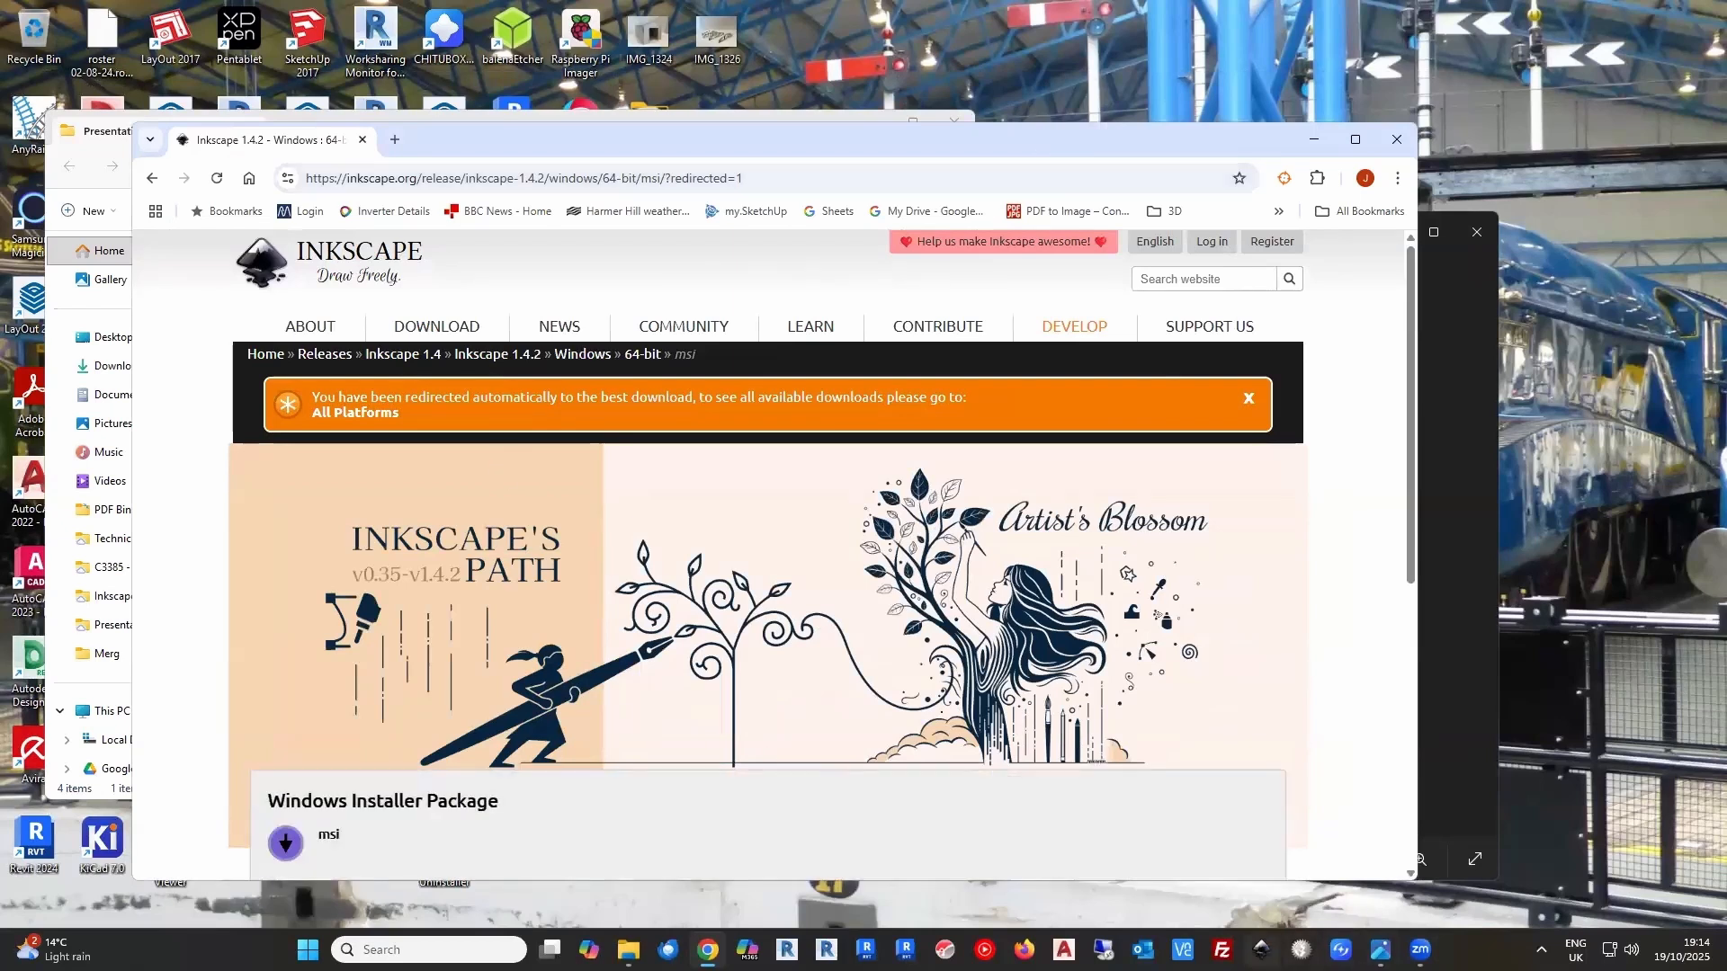
Launch Inkscape and create a new blank document
click(1262, 950)
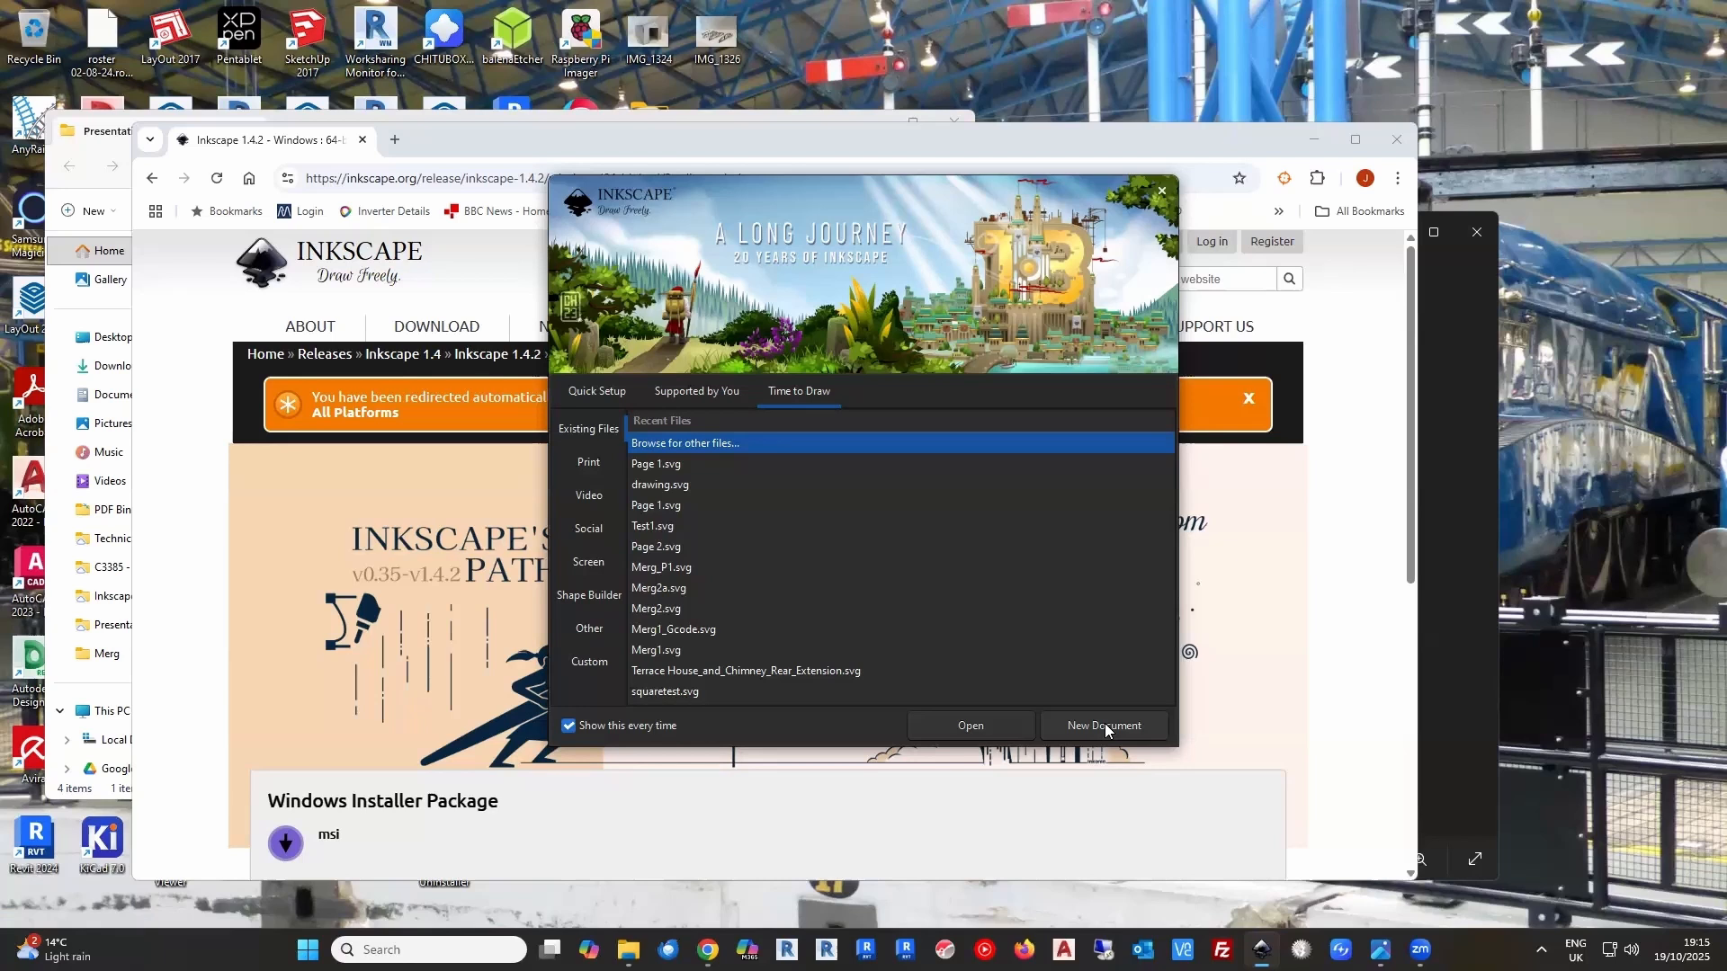
click(1105, 723)
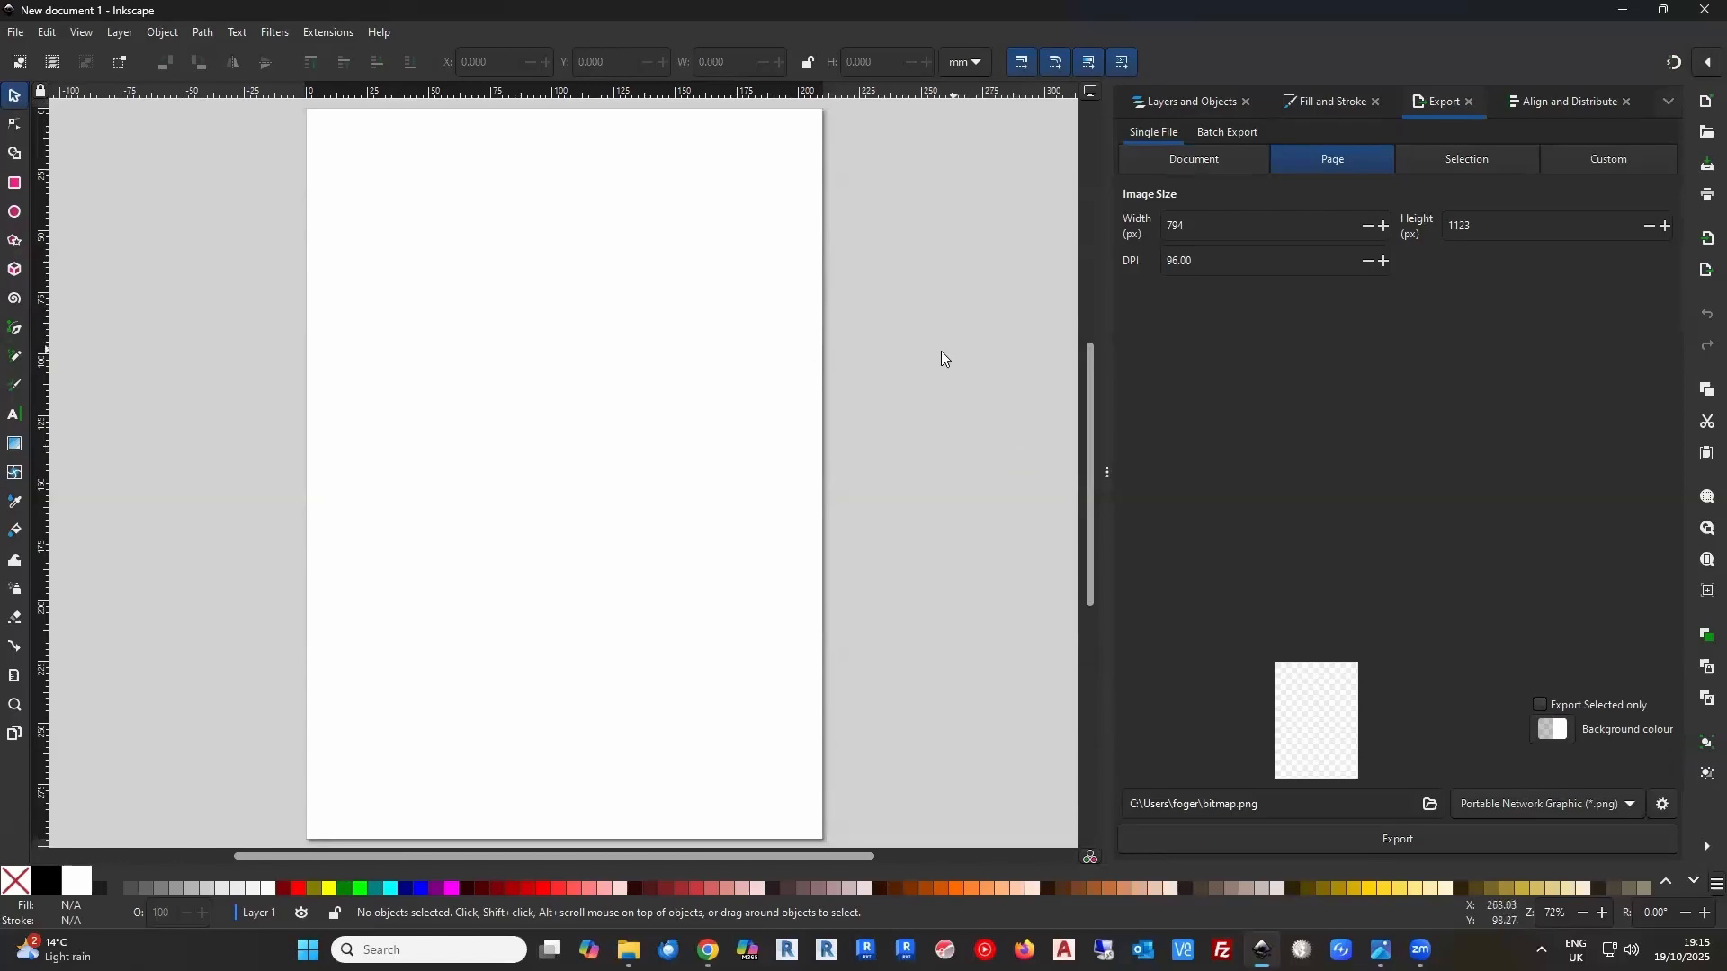
key(ctrl)
scroll(930, 356, down, 2)
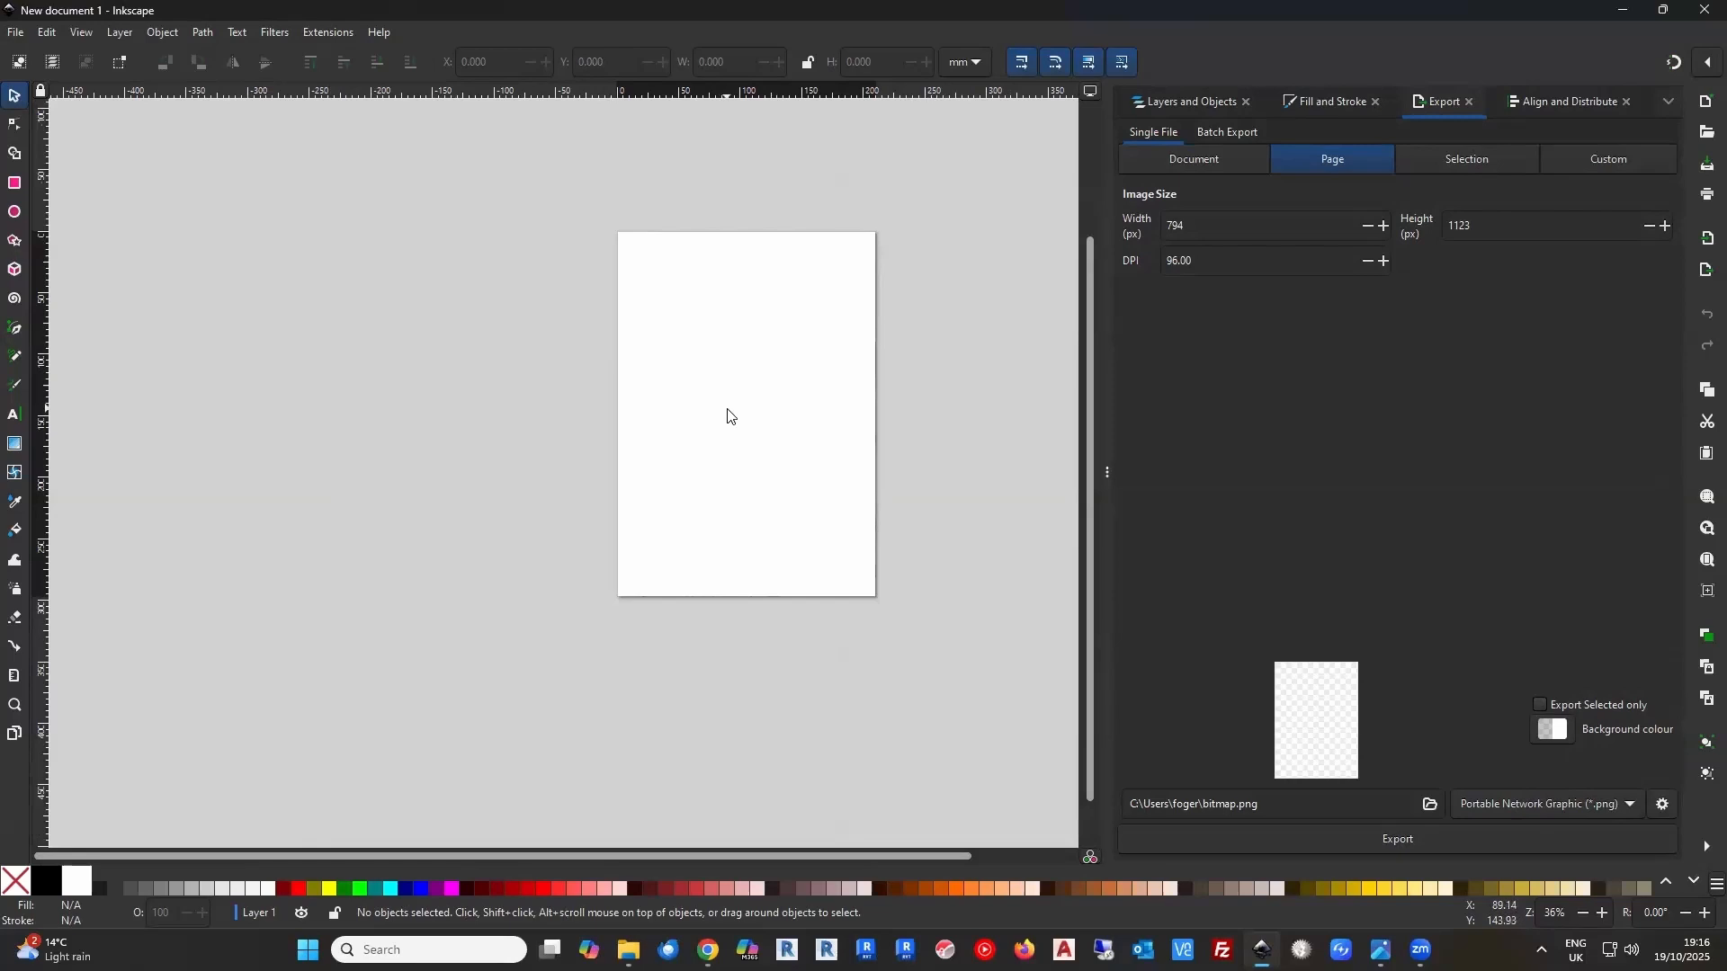
drag(645, 415, 589, 423)
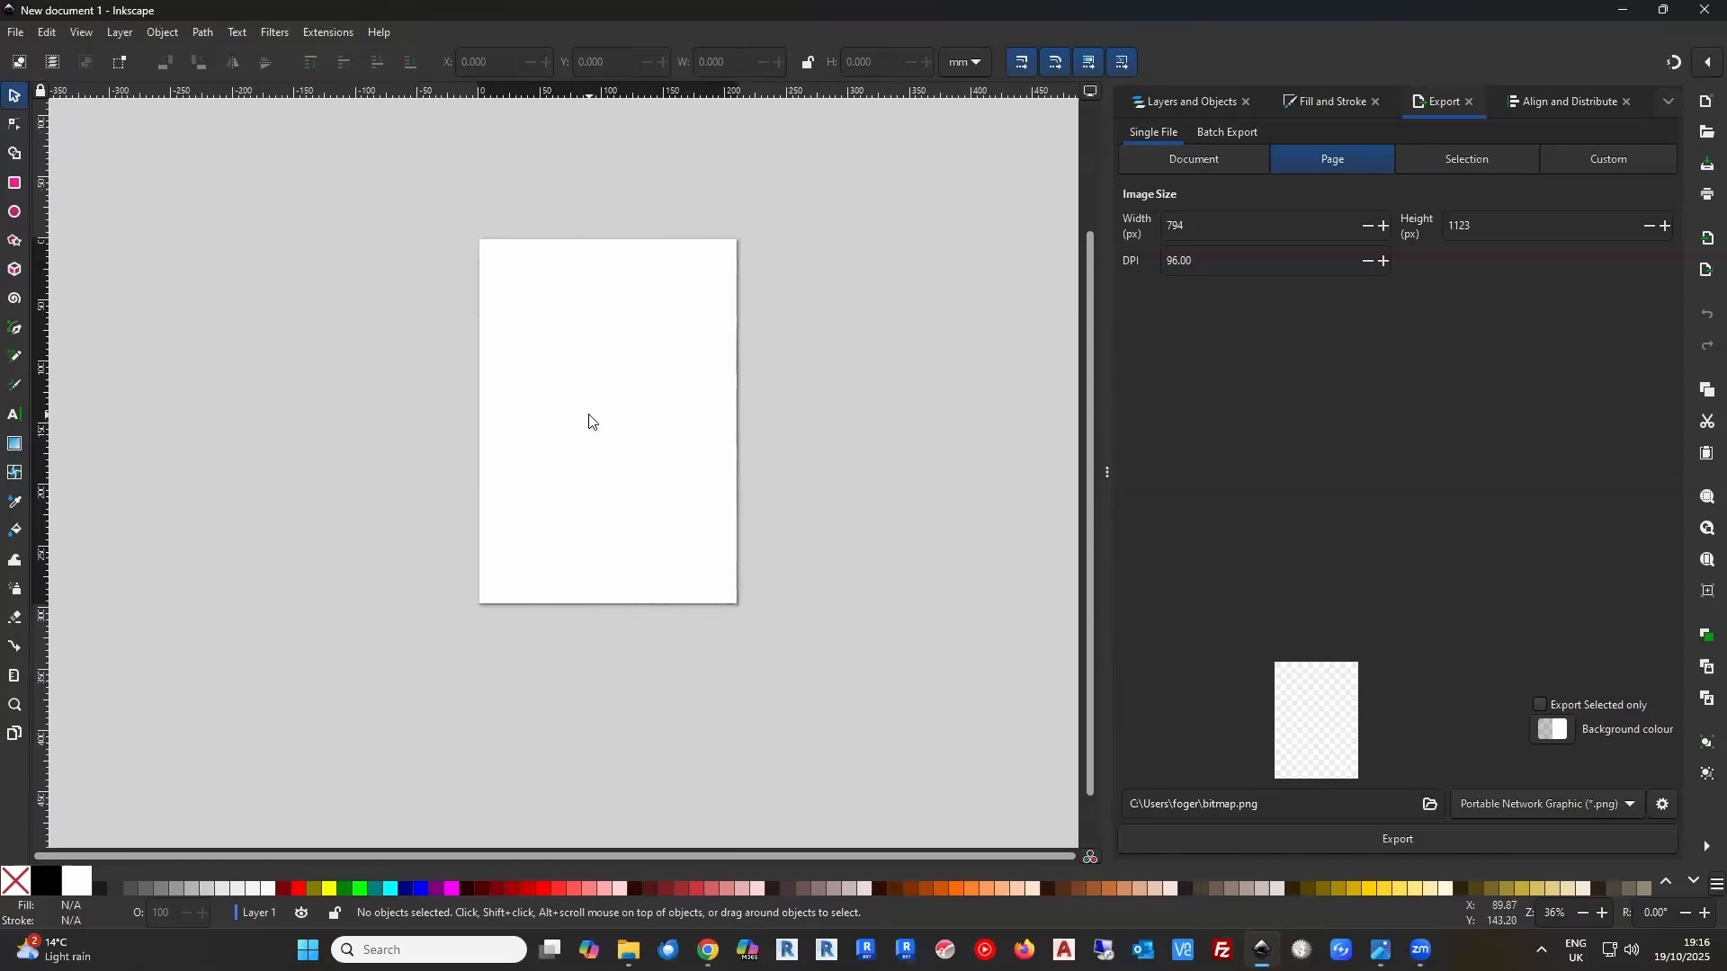
scroll(590, 416, down, 4)
scroll(590, 412, up, 4)
scroll(592, 413, up, 1)
scroll(592, 413, down, 1)
scroll(594, 415, up, 2)
scroll(594, 415, down, 2)
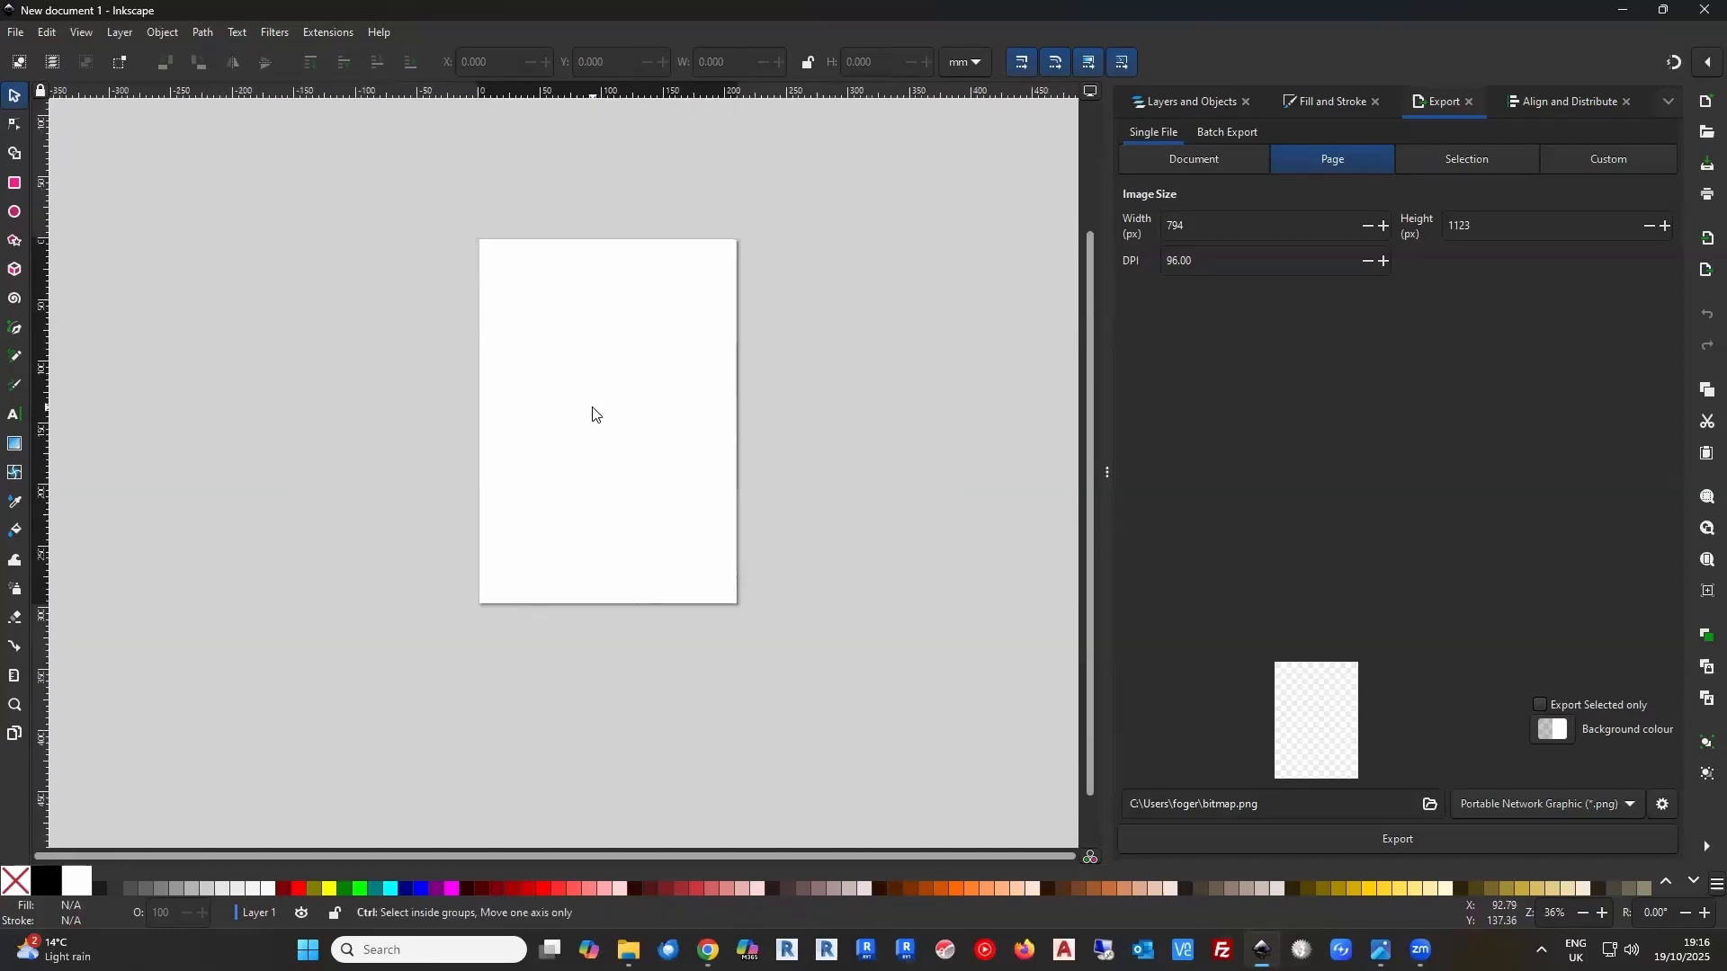
scroll(594, 415, up, 2)
scroll(590, 413, down, 1)
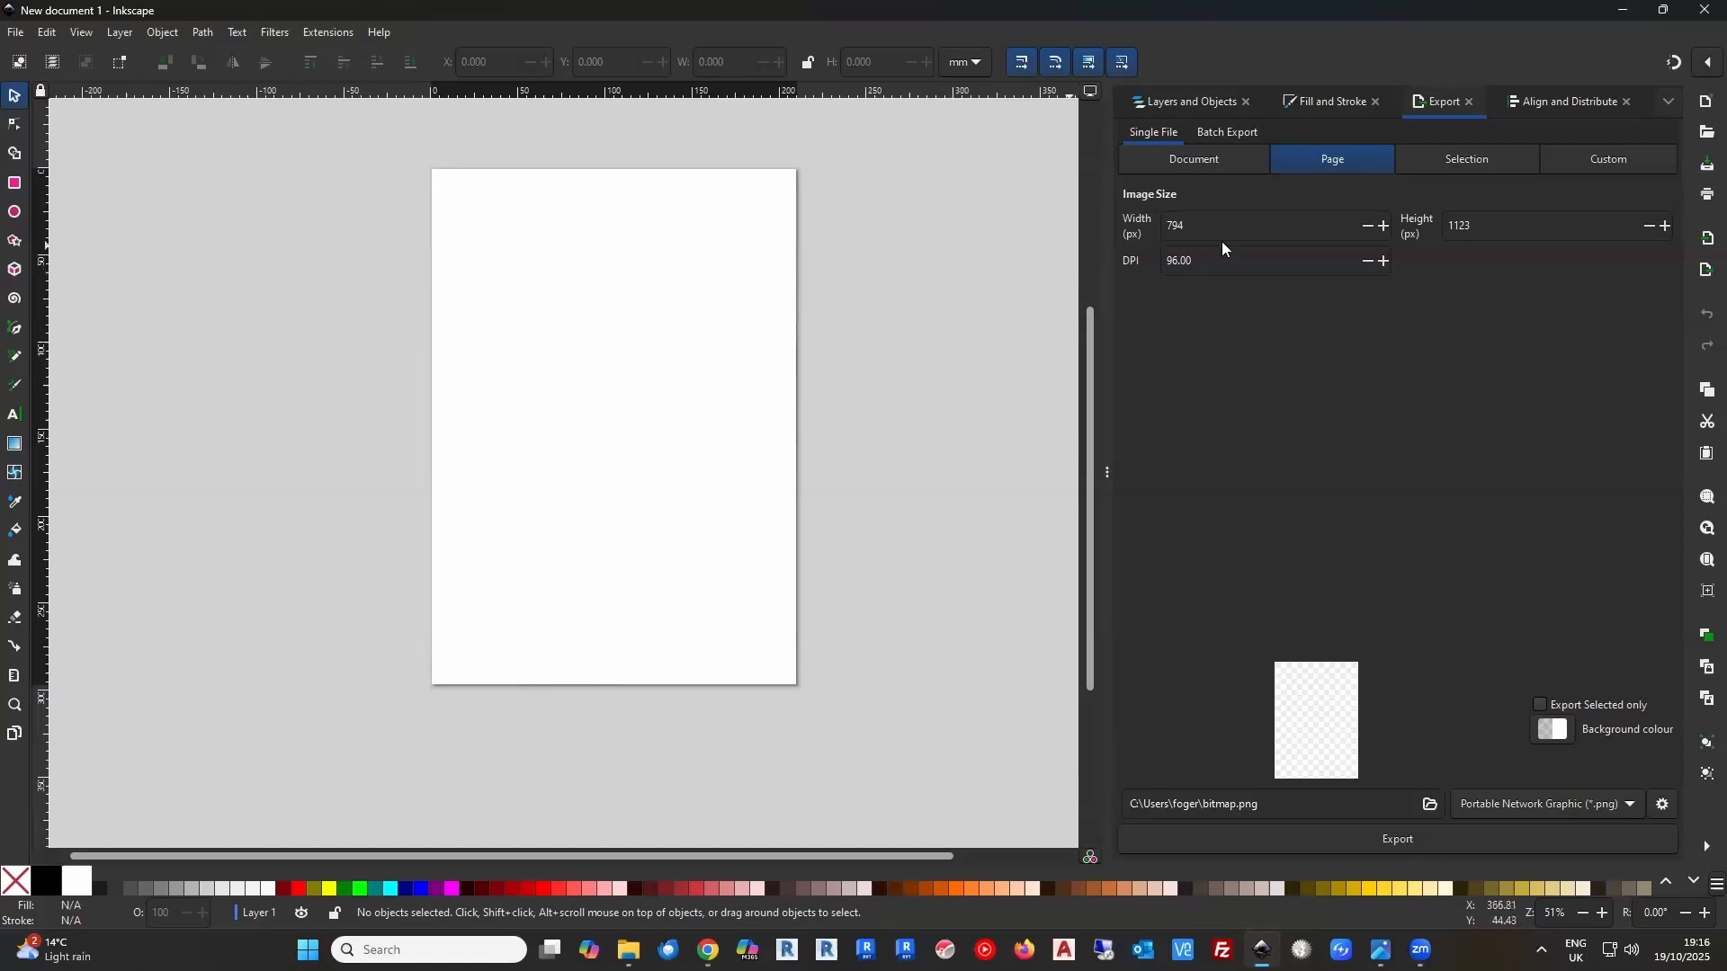
Turn on snapping and check the detailed list of snapping options
click(1673, 78)
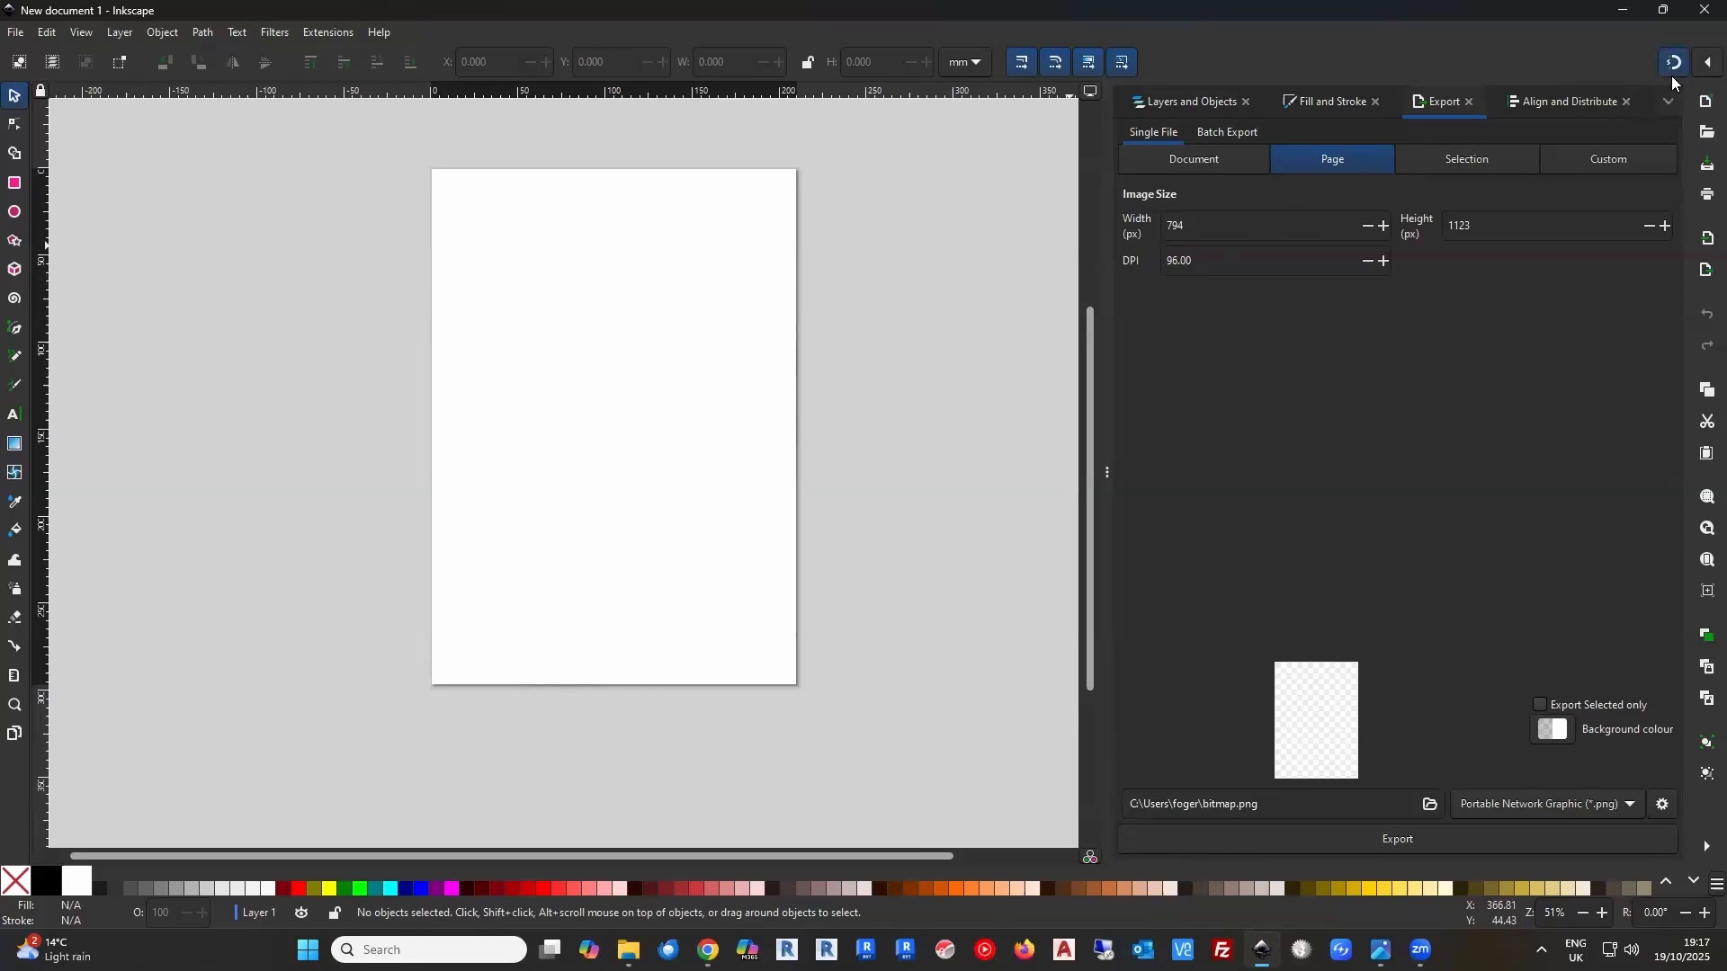
click(1707, 68)
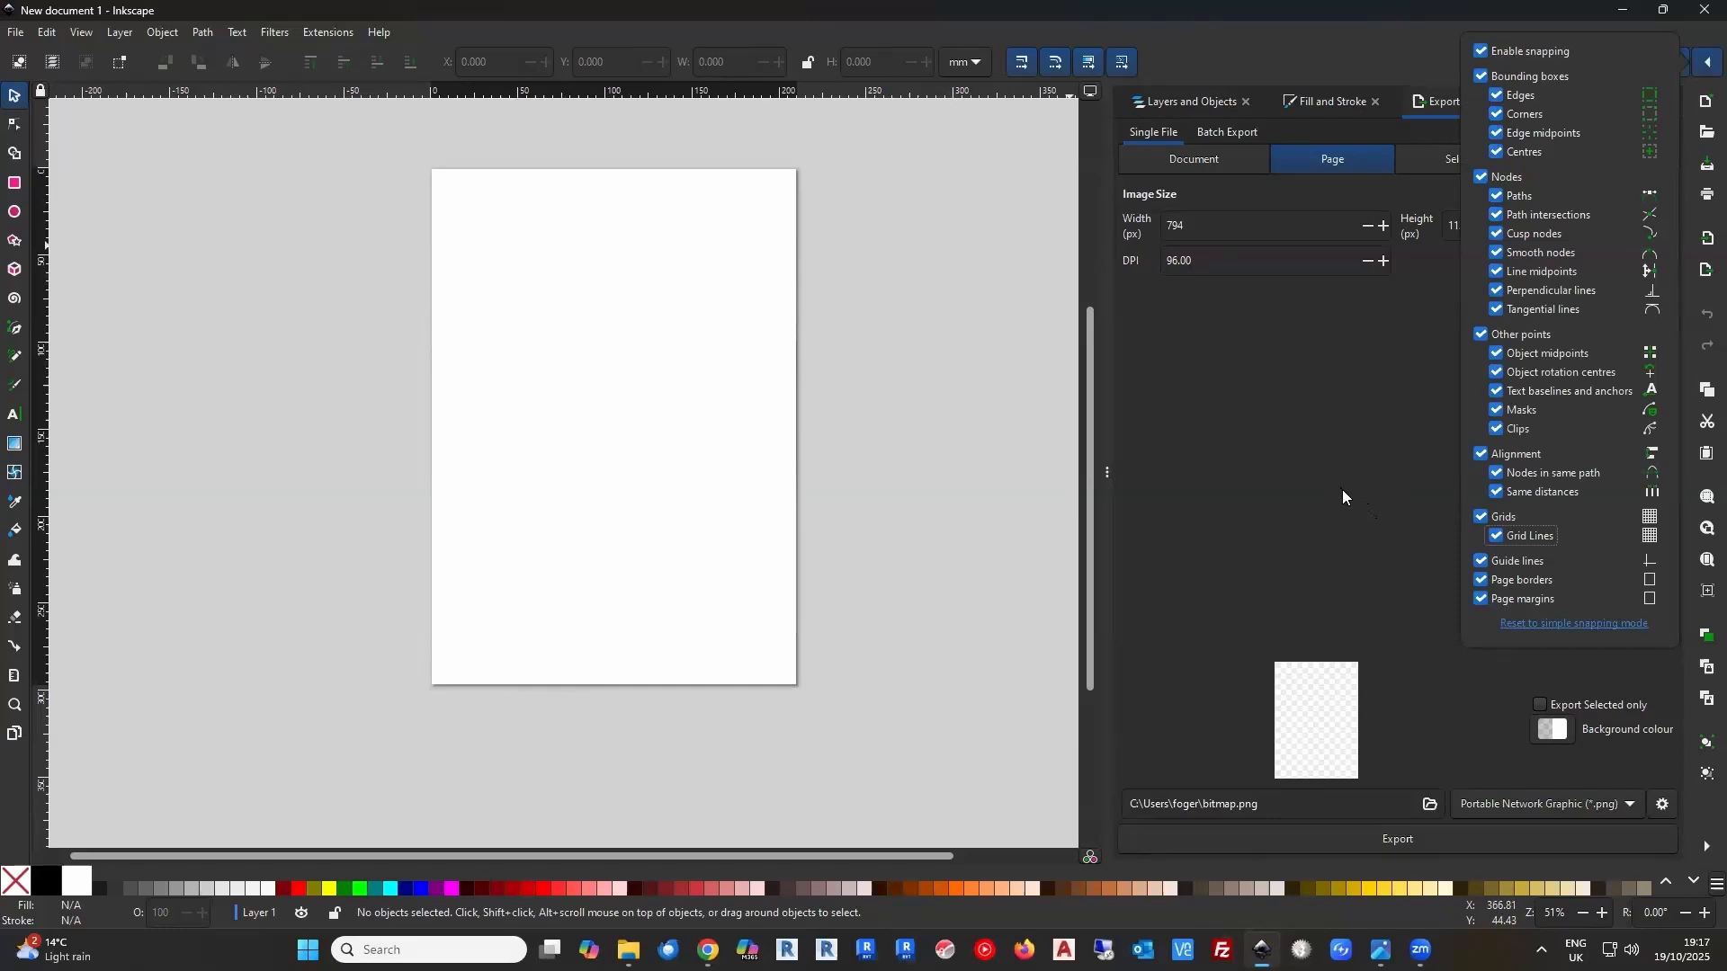
click(1356, 423)
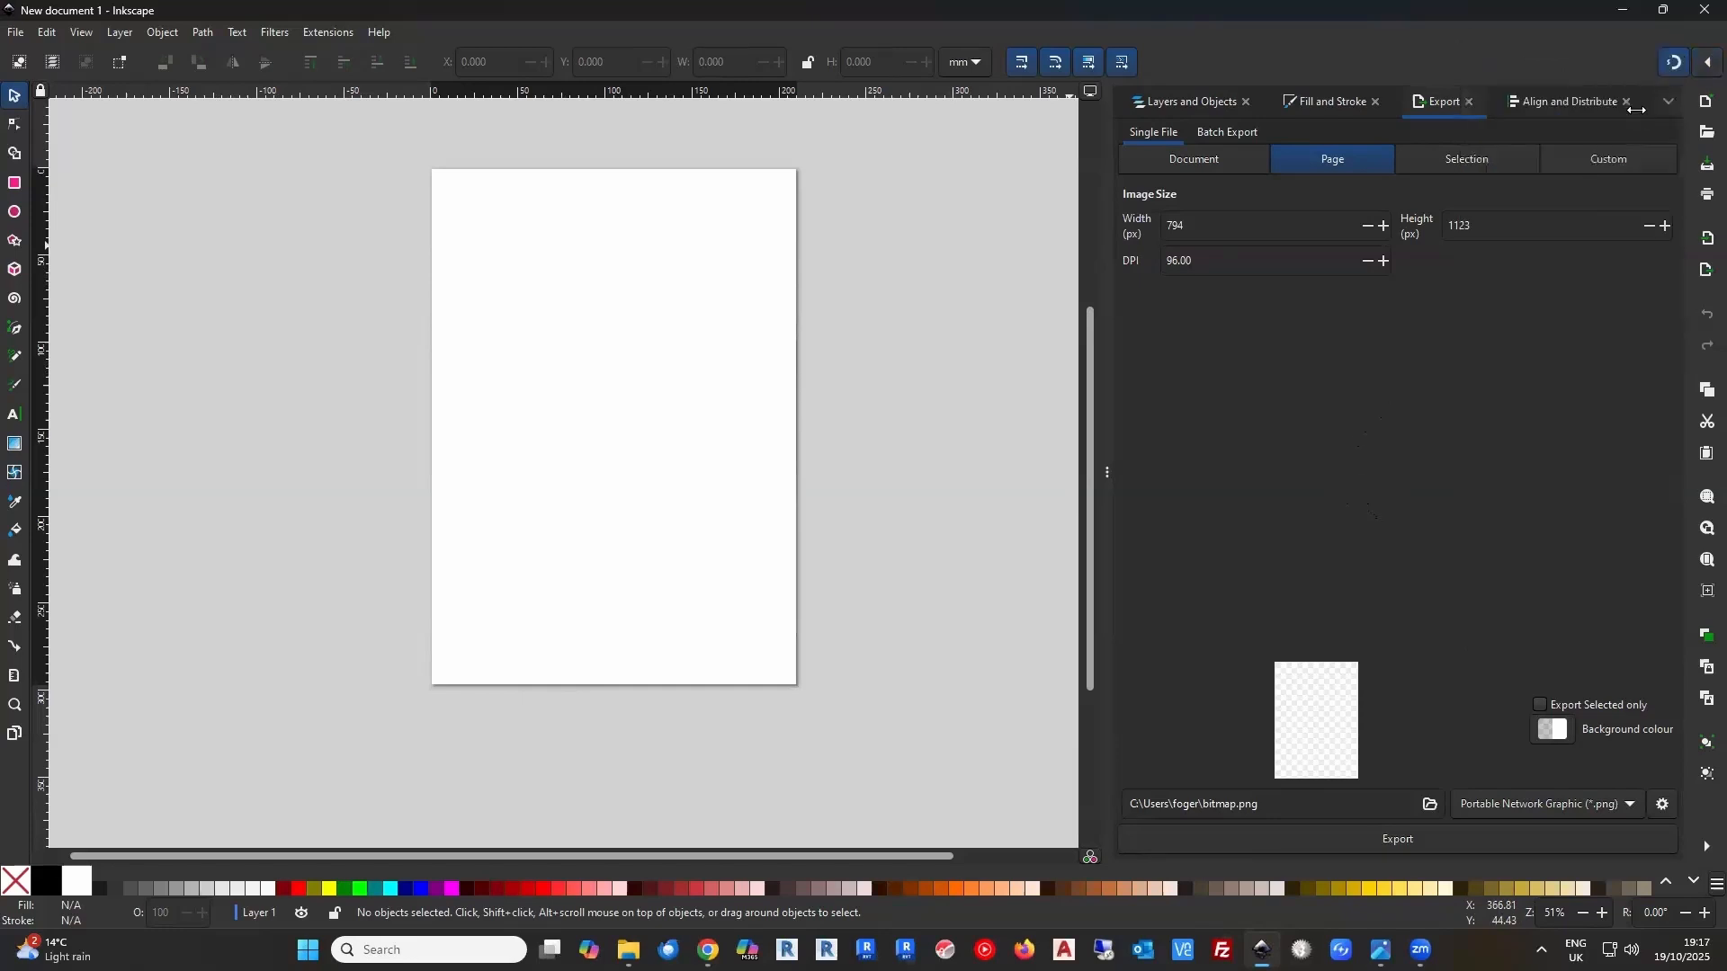
Review the layer list, the fill and stroke style settings, and the file formats available for export
click(1182, 108)
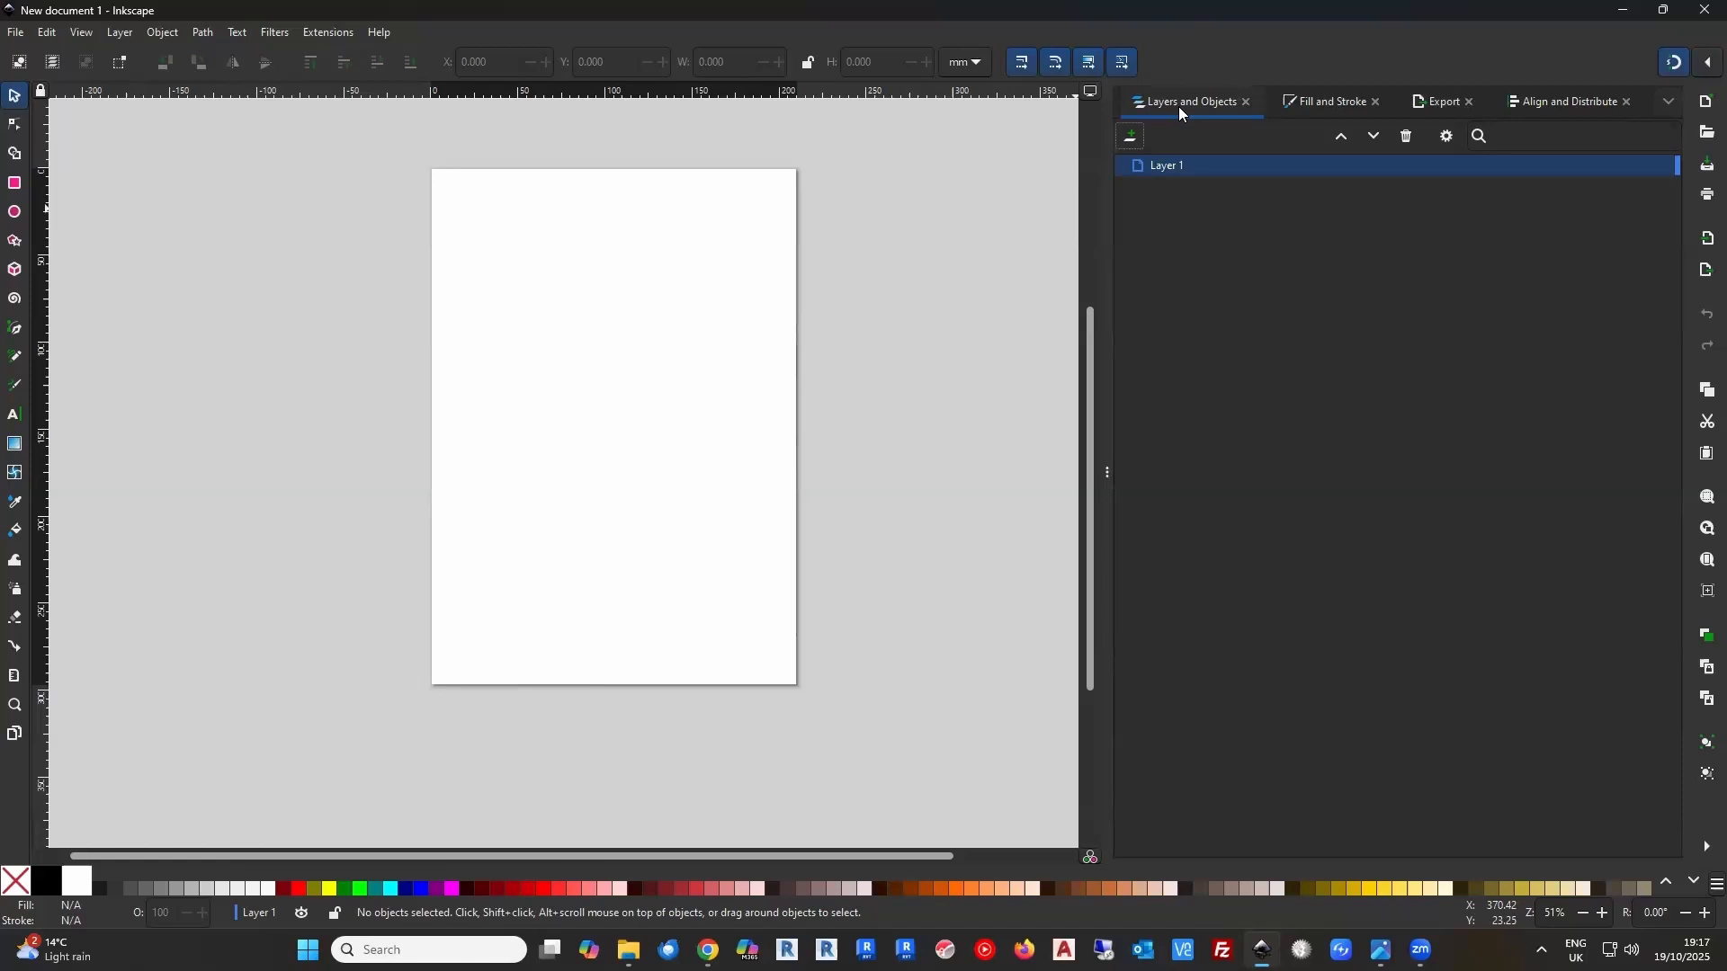
click(1293, 102)
click(1311, 137)
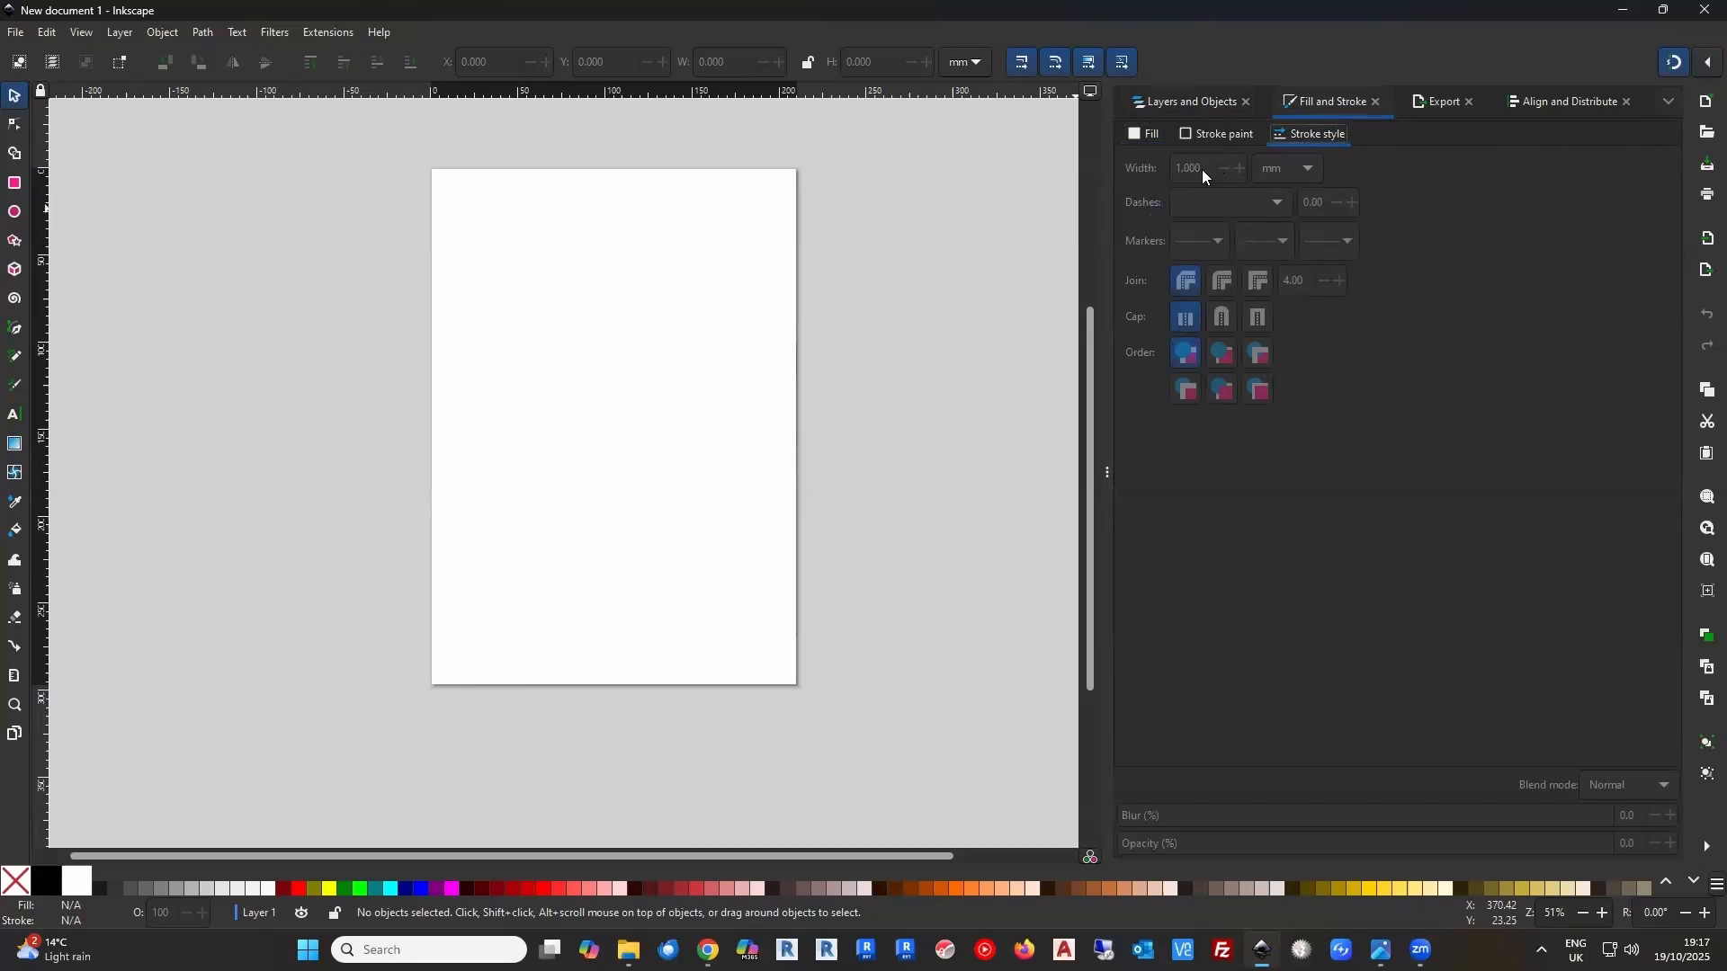
click(1443, 104)
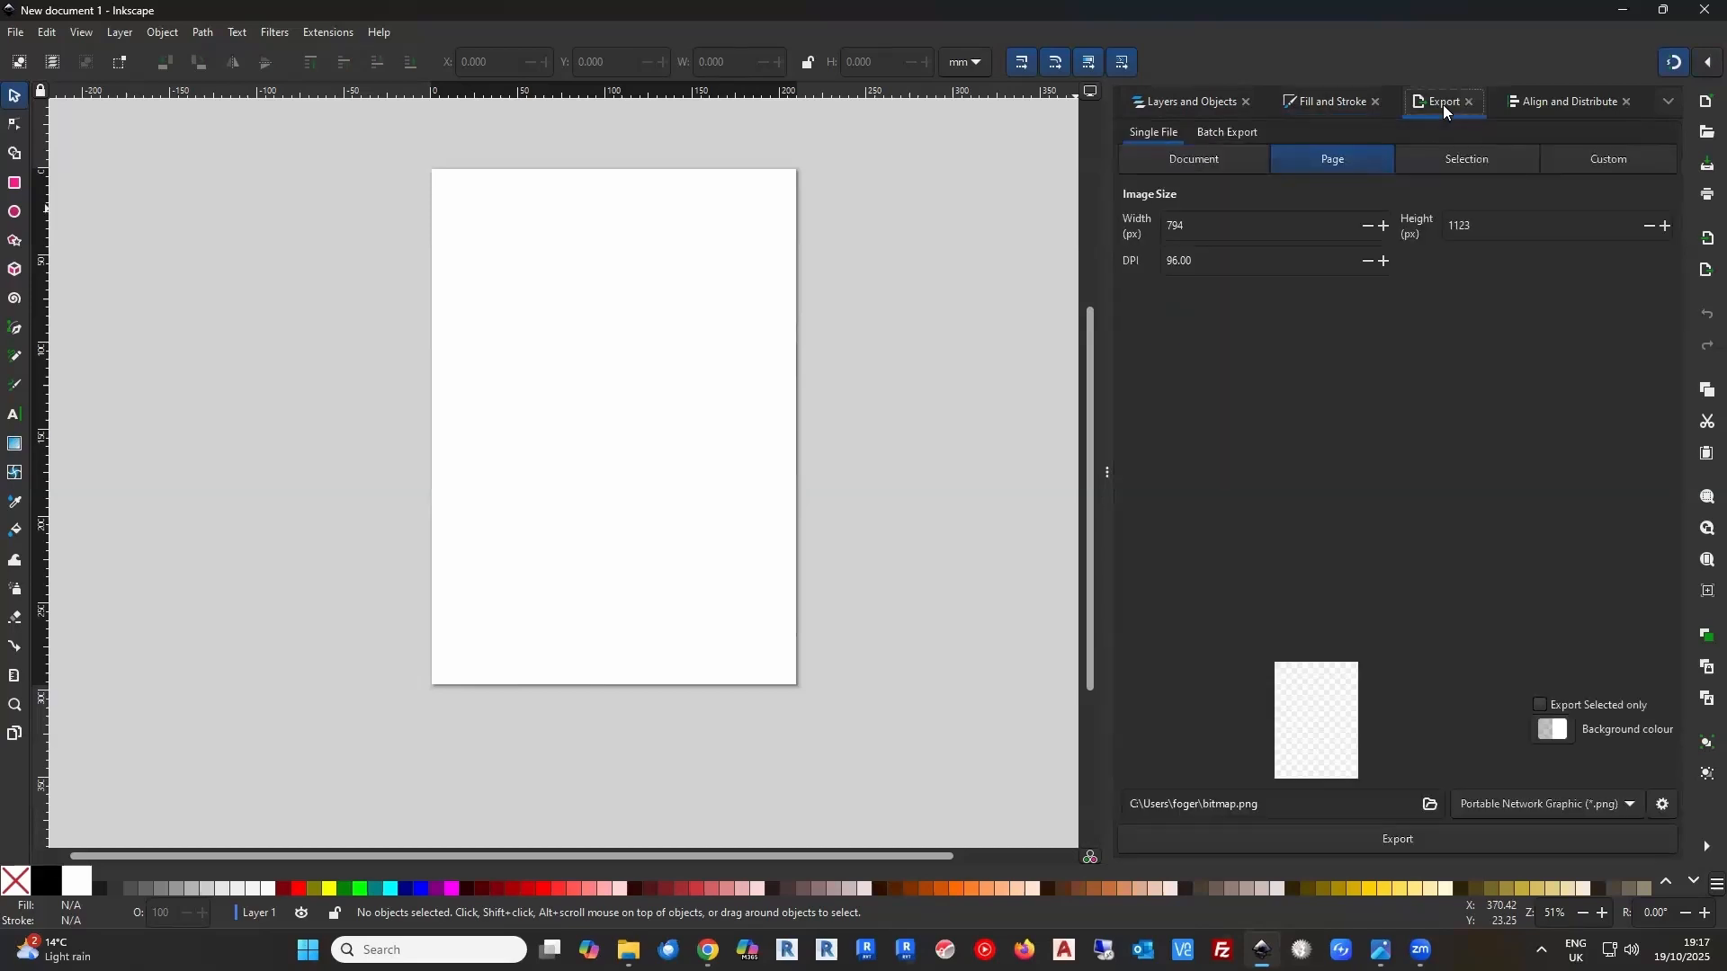
click(1626, 804)
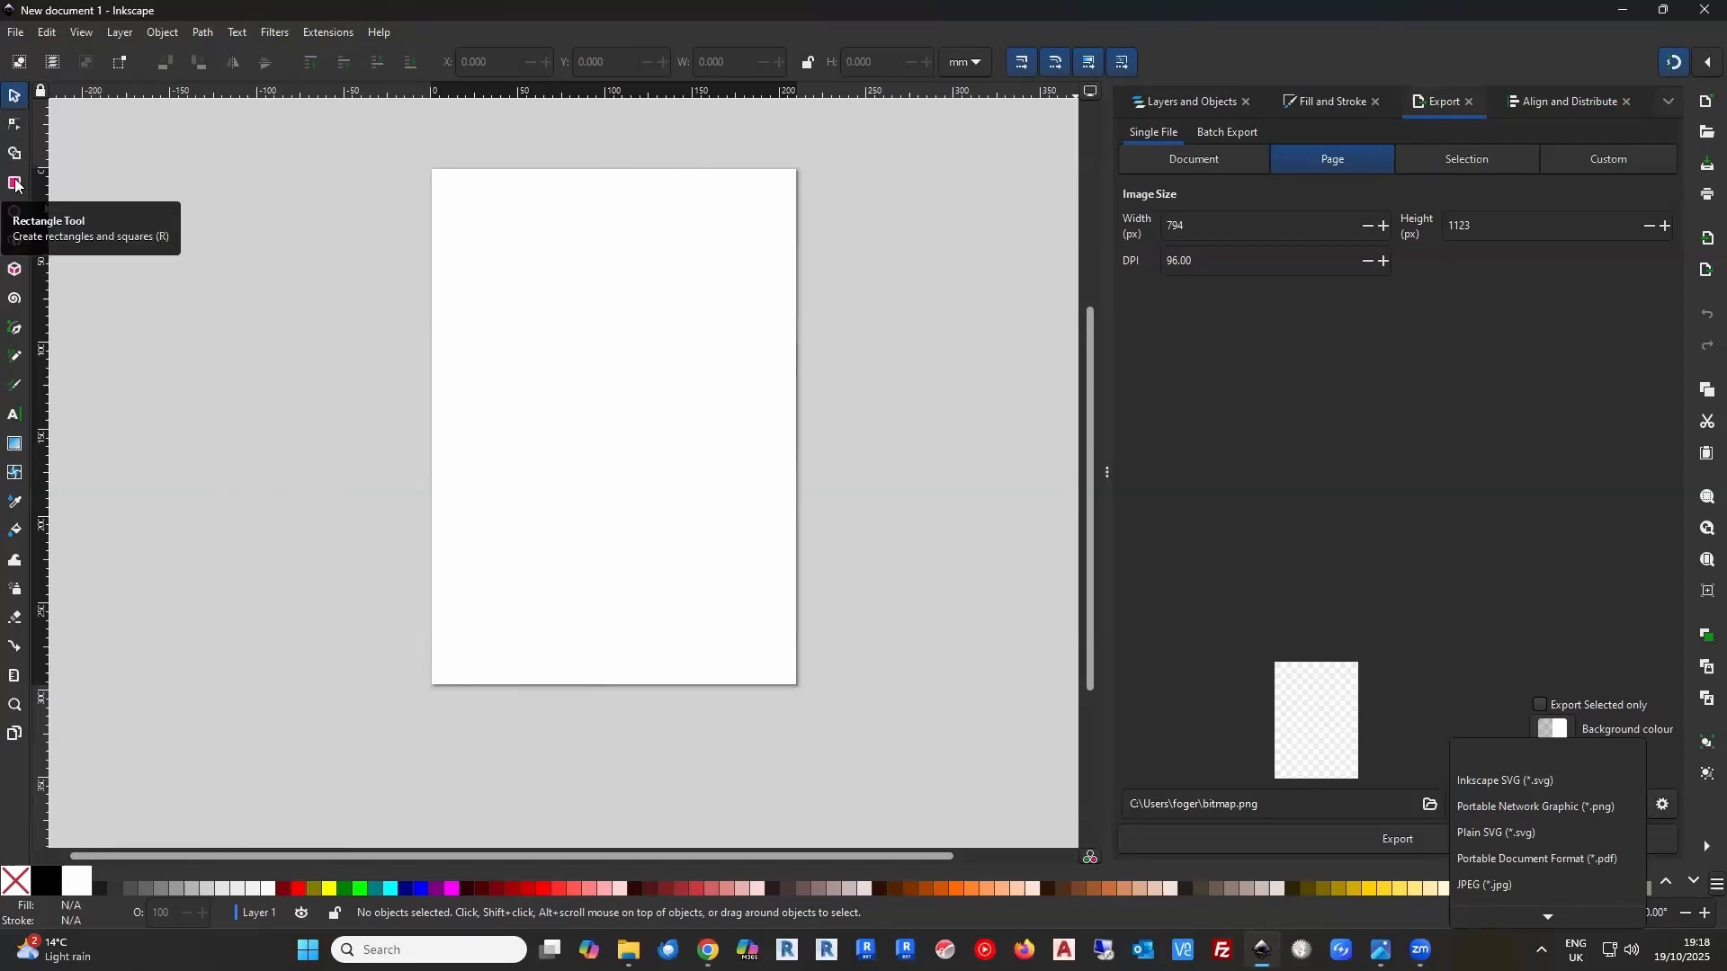
click(430, 304)
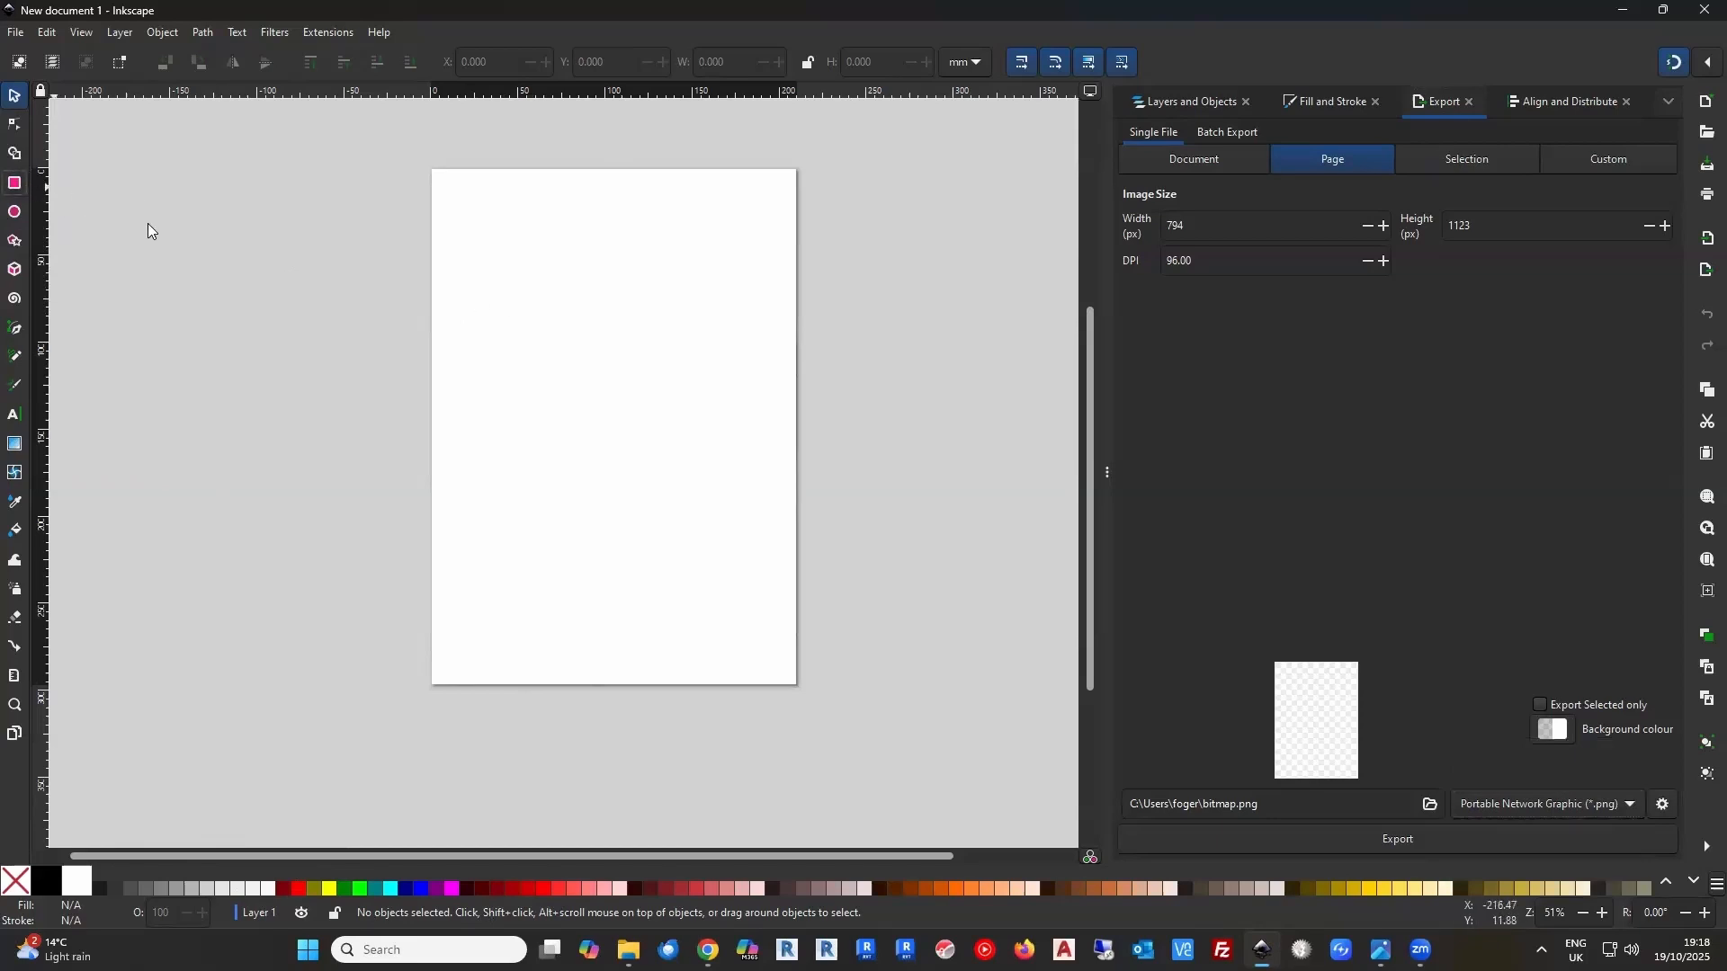
Draw a rectangle about 98 by 91 mm with a red fill and black stroke on the empty canvas left of the page
click(15, 186)
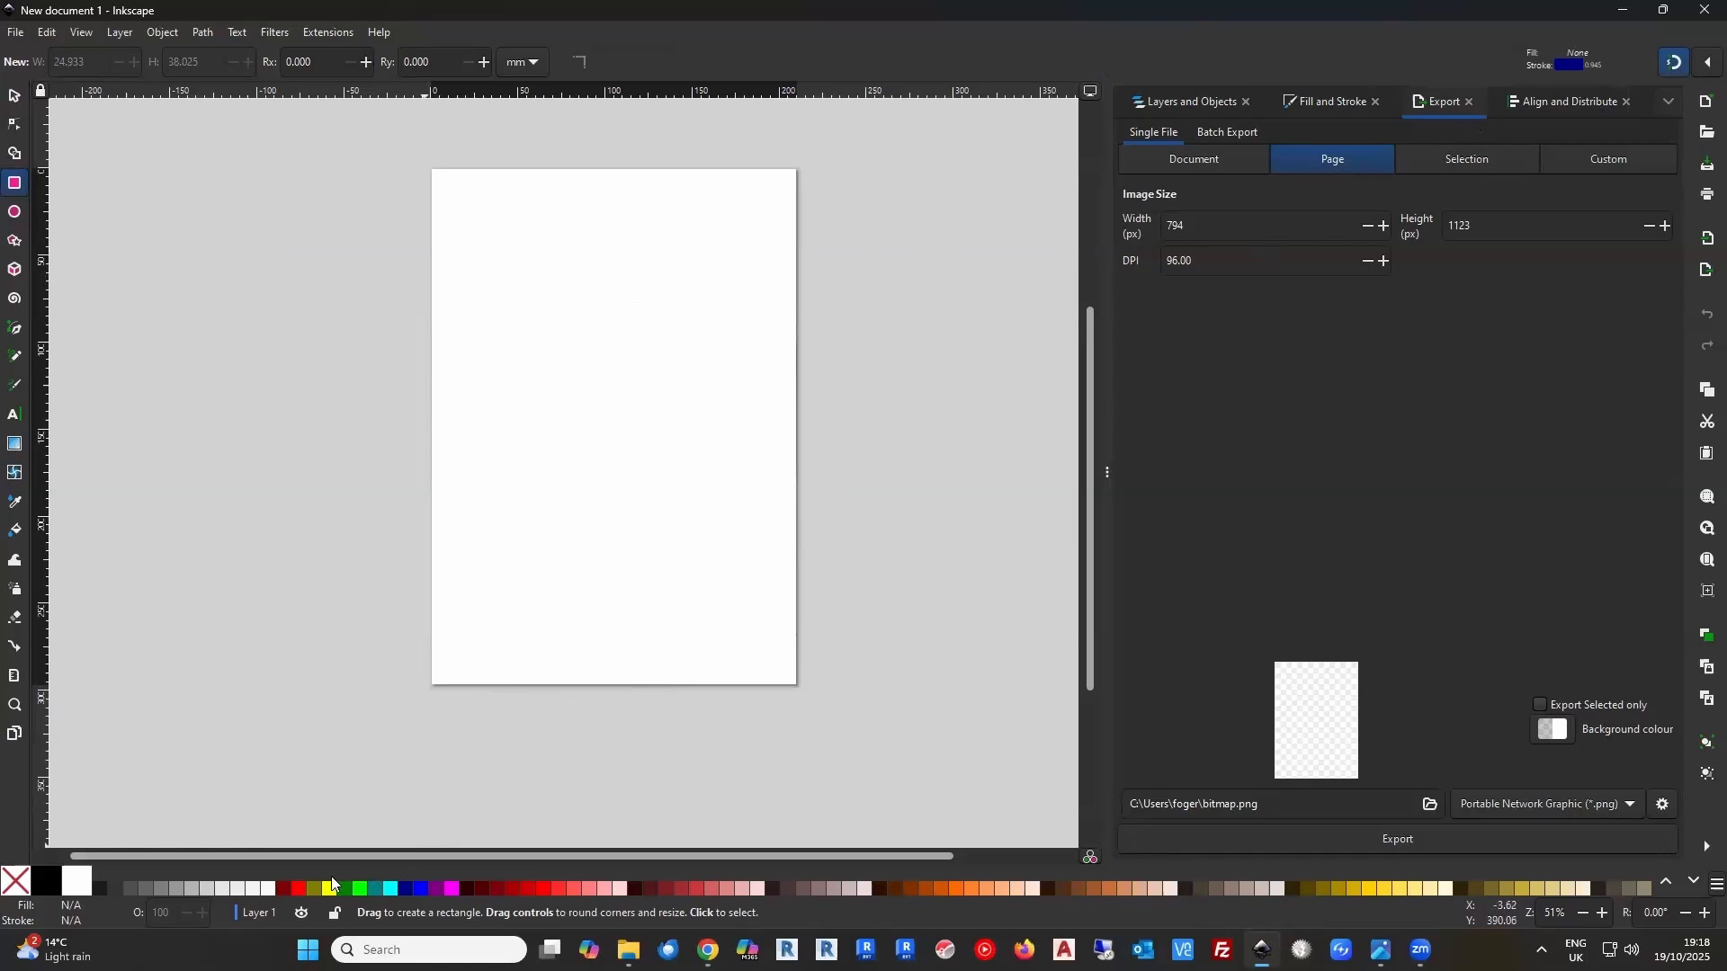
drag(300, 886, 218, 776)
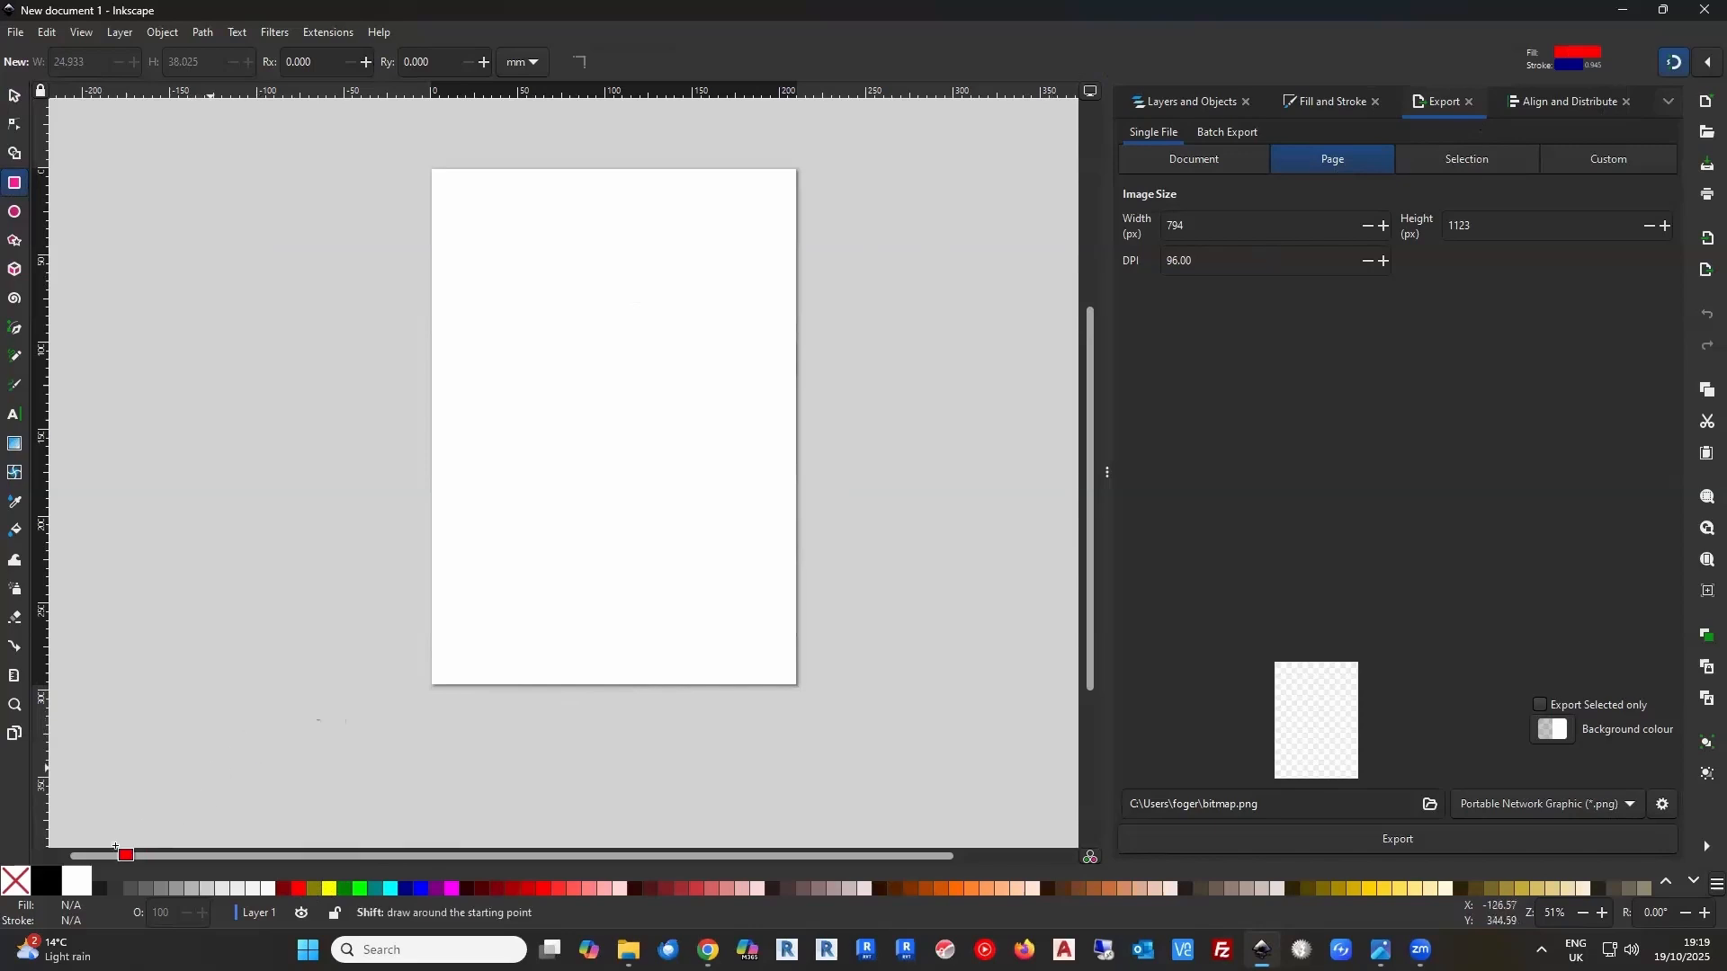
shift+click(48, 876)
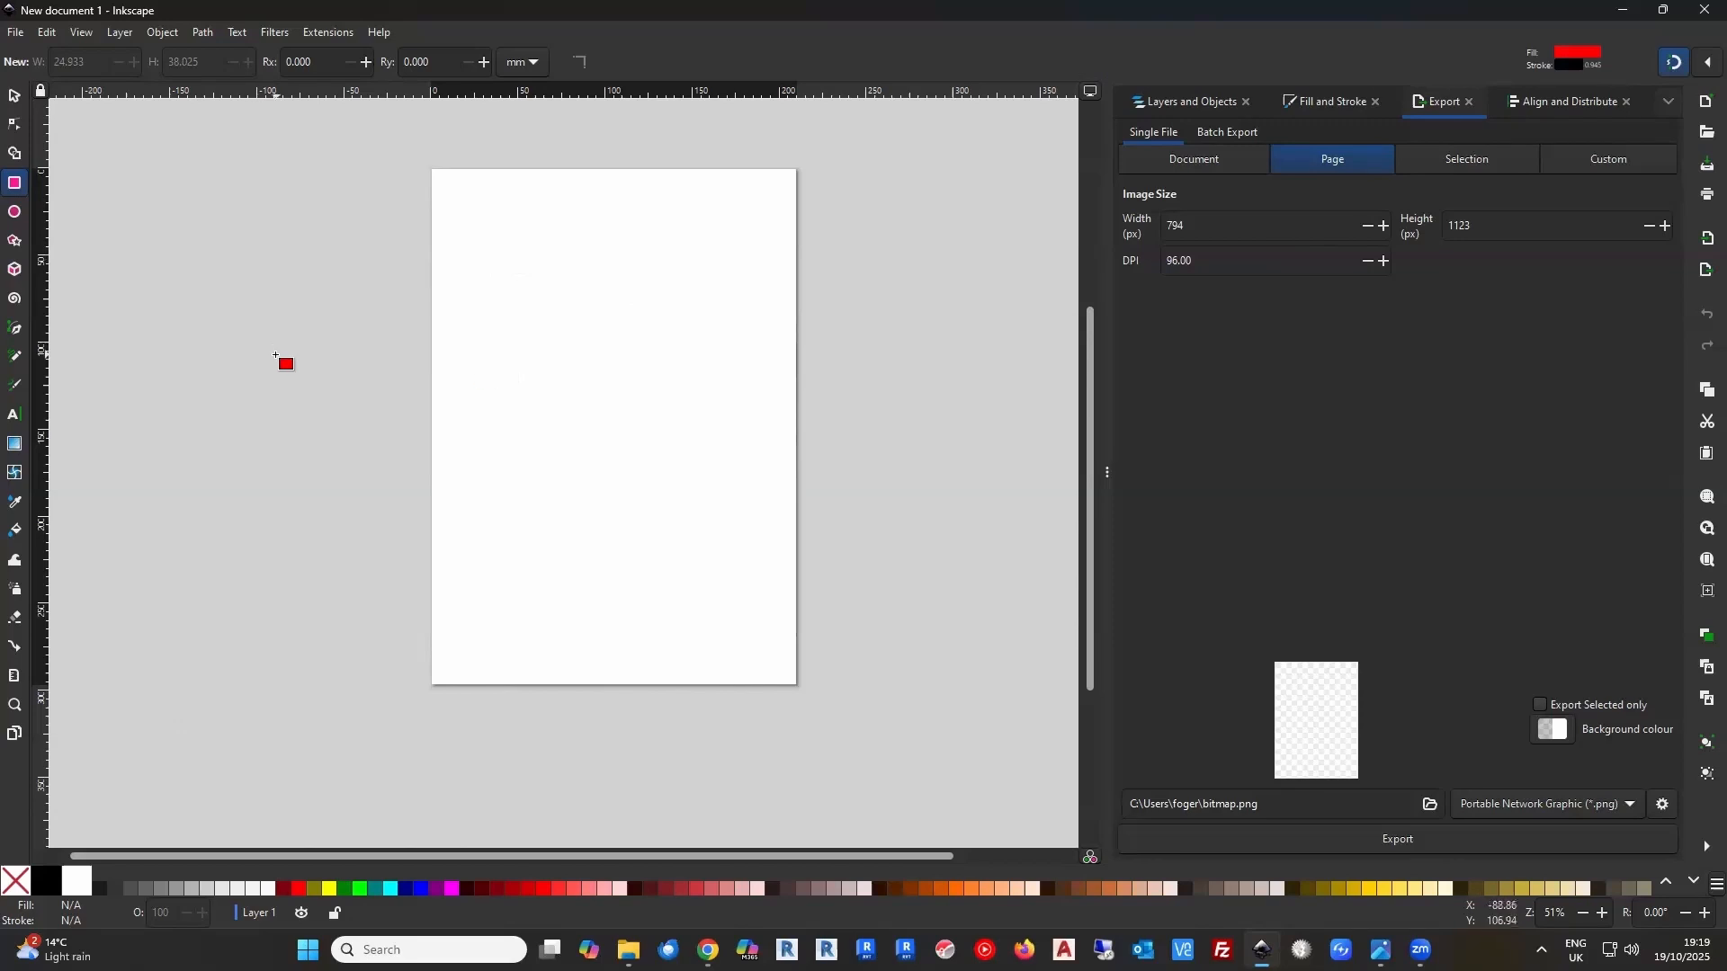
drag(276, 357, 652, 366)
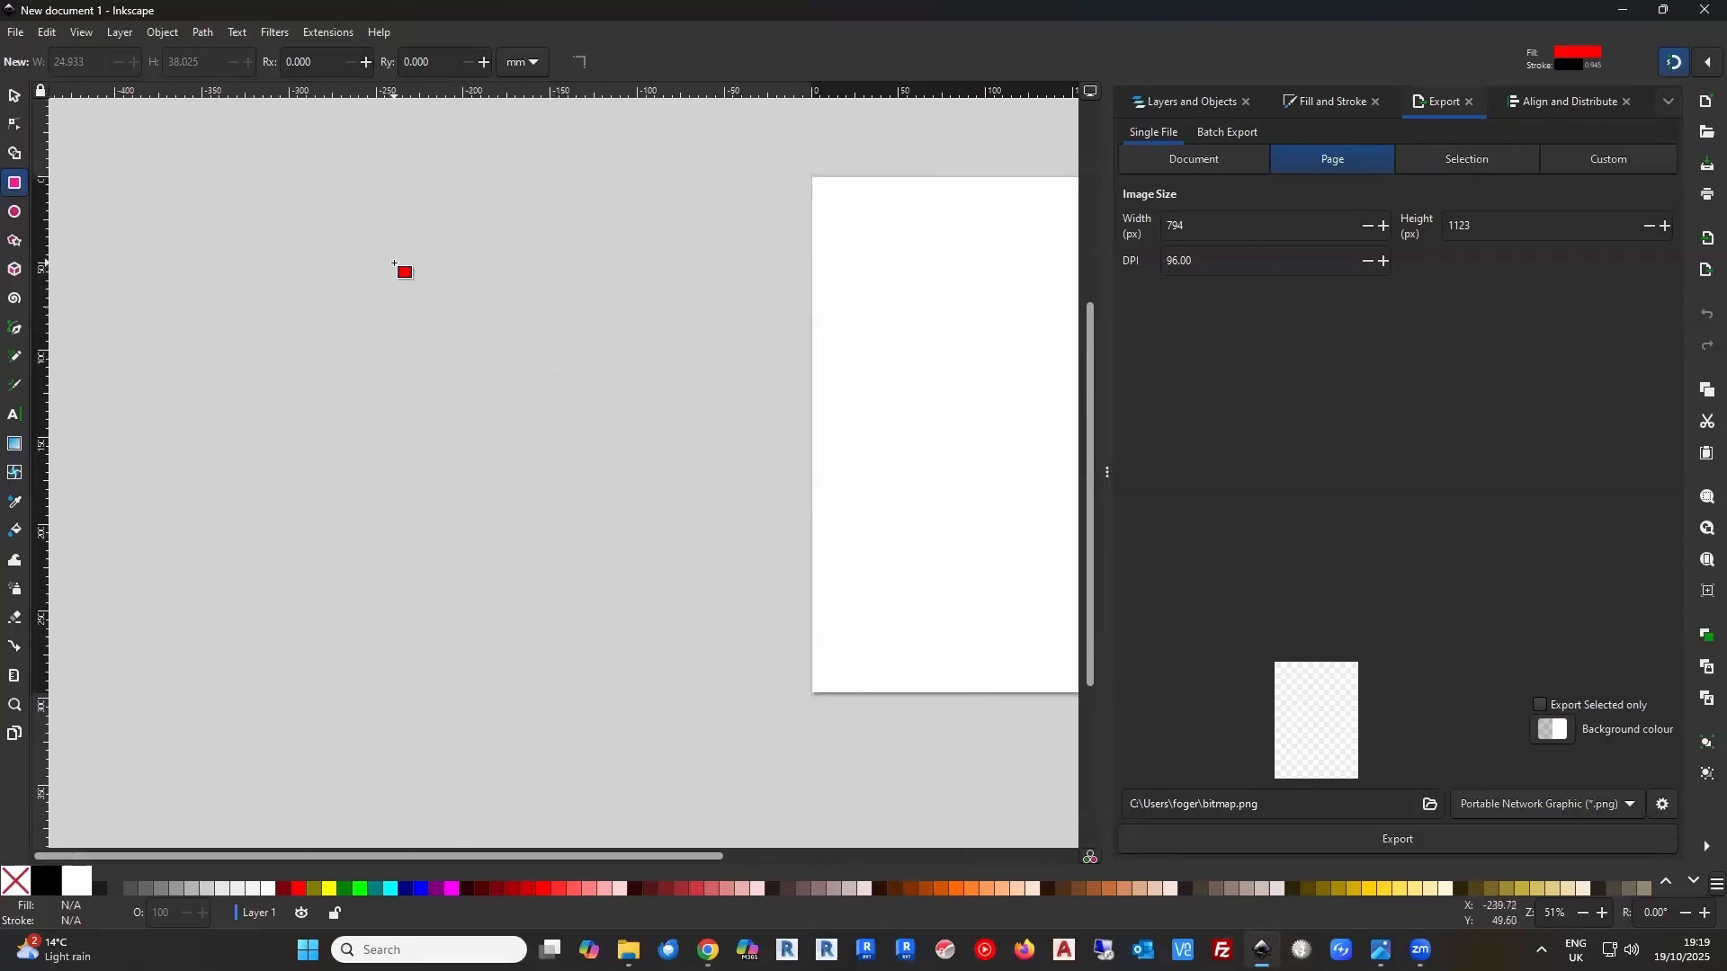
drag(397, 260, 571, 419)
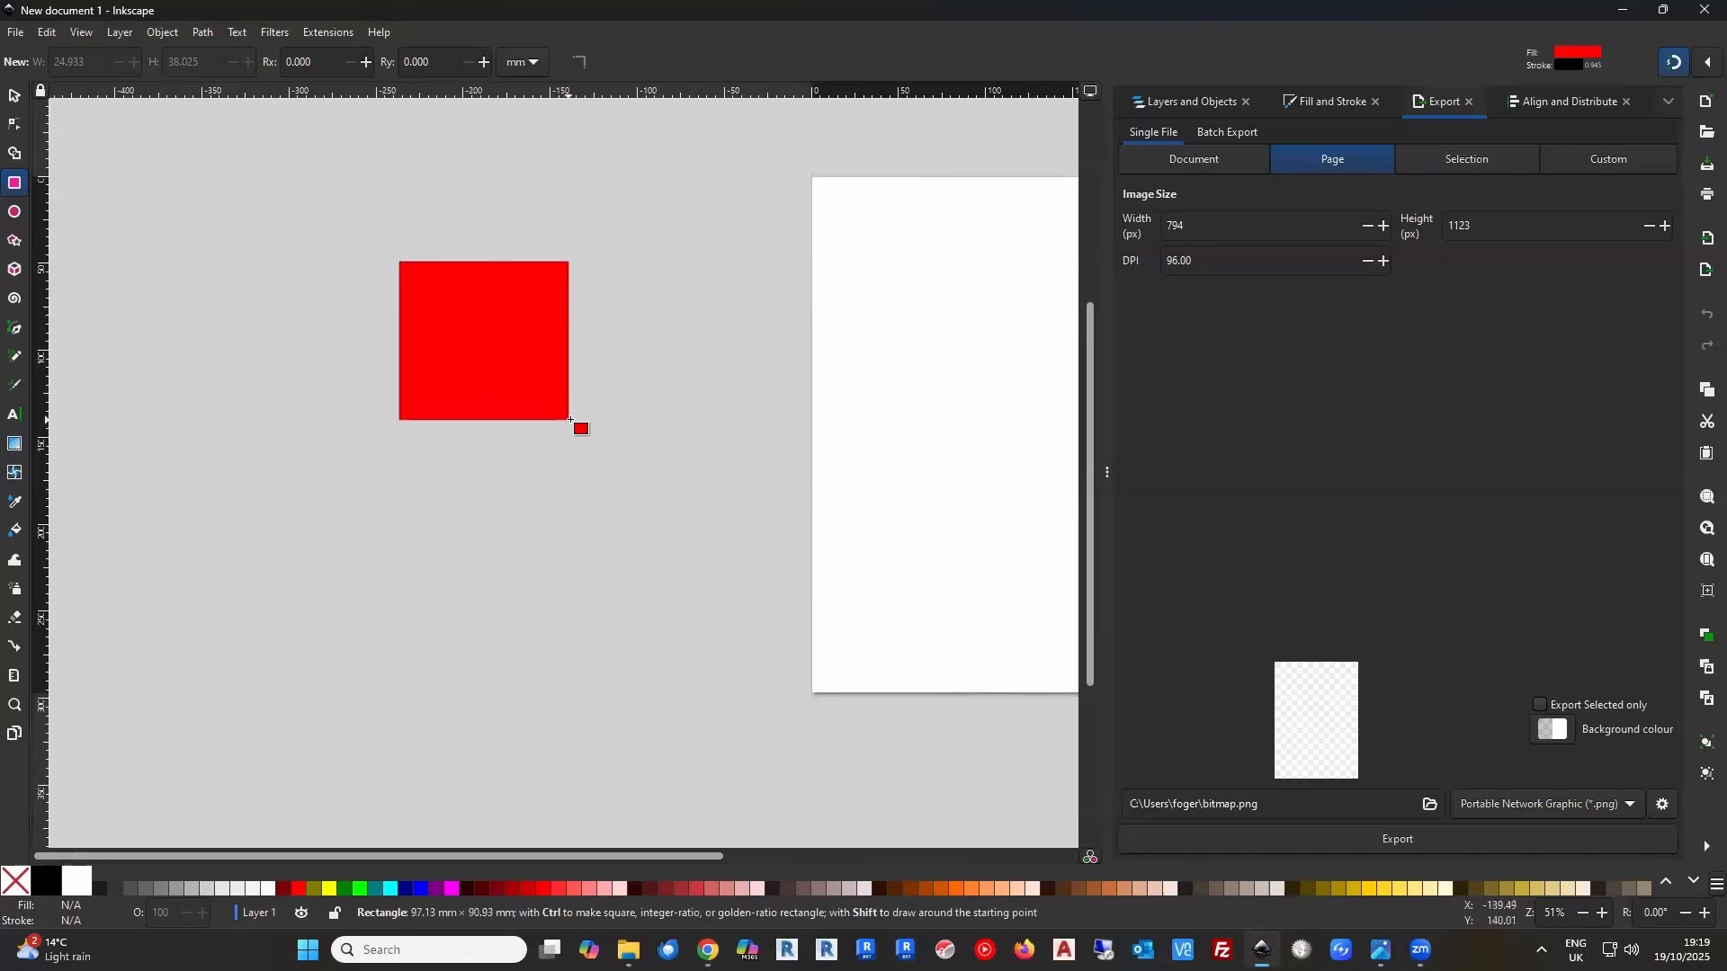
Resize the red rectangle to 50 mm wide and 50 mm high, and move it closer to the page, to about X -179, Y 84 mm
click(14, 96)
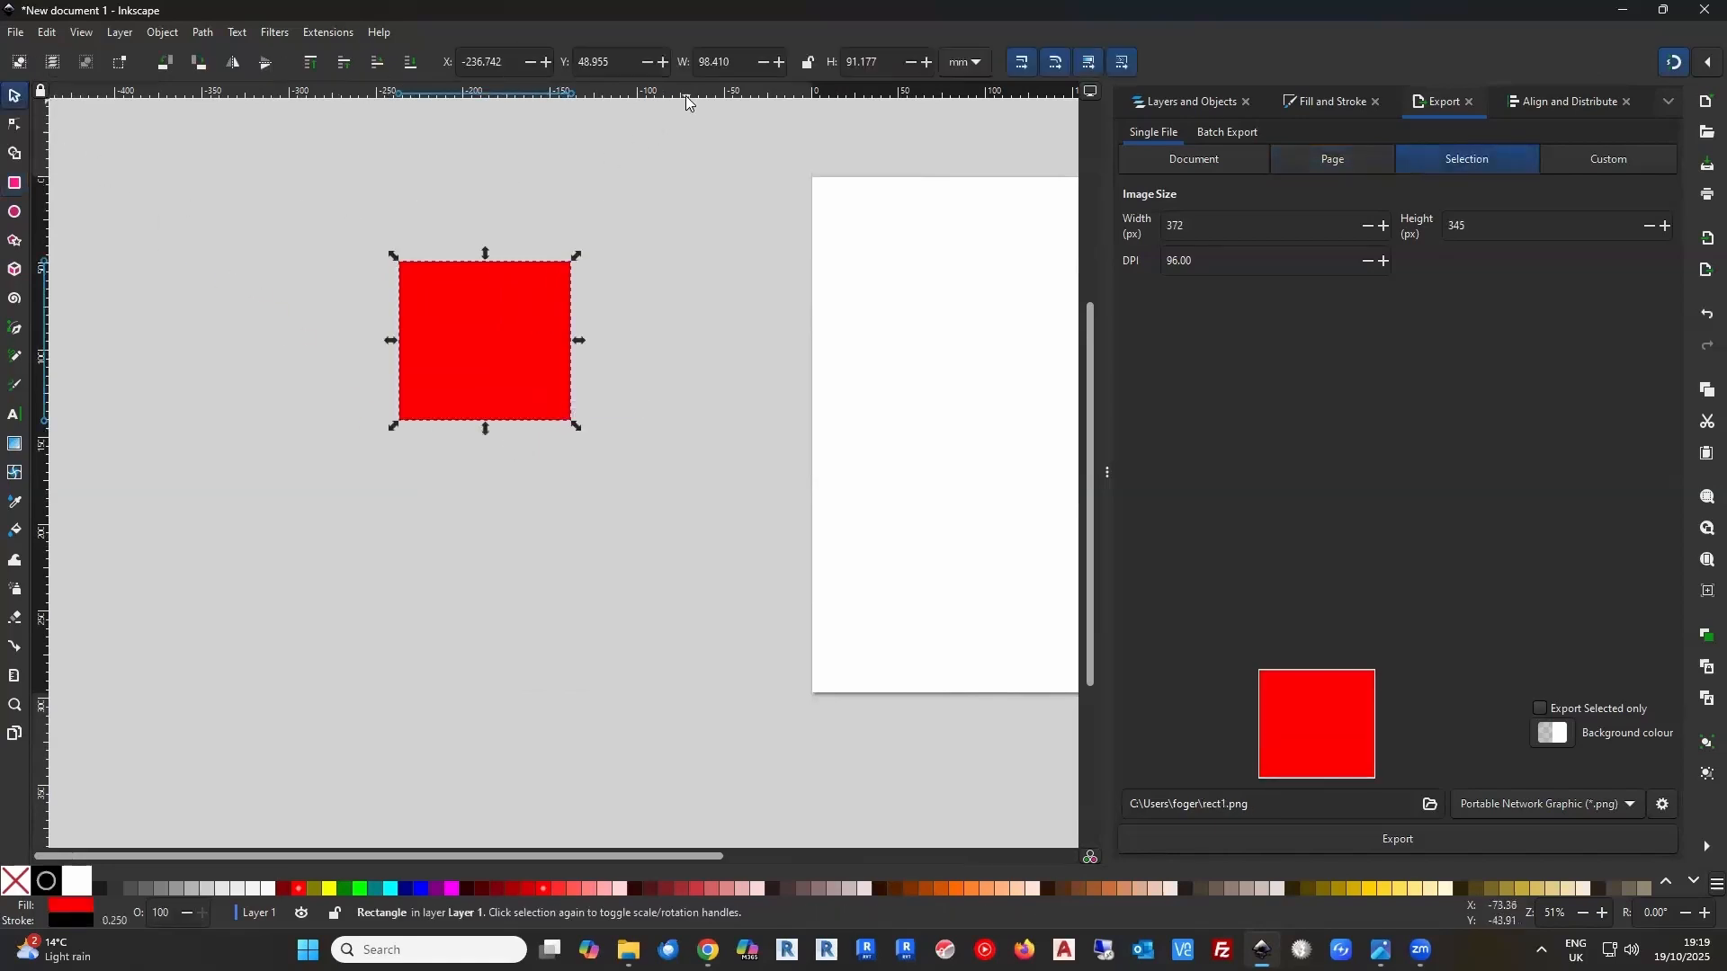
click(736, 61)
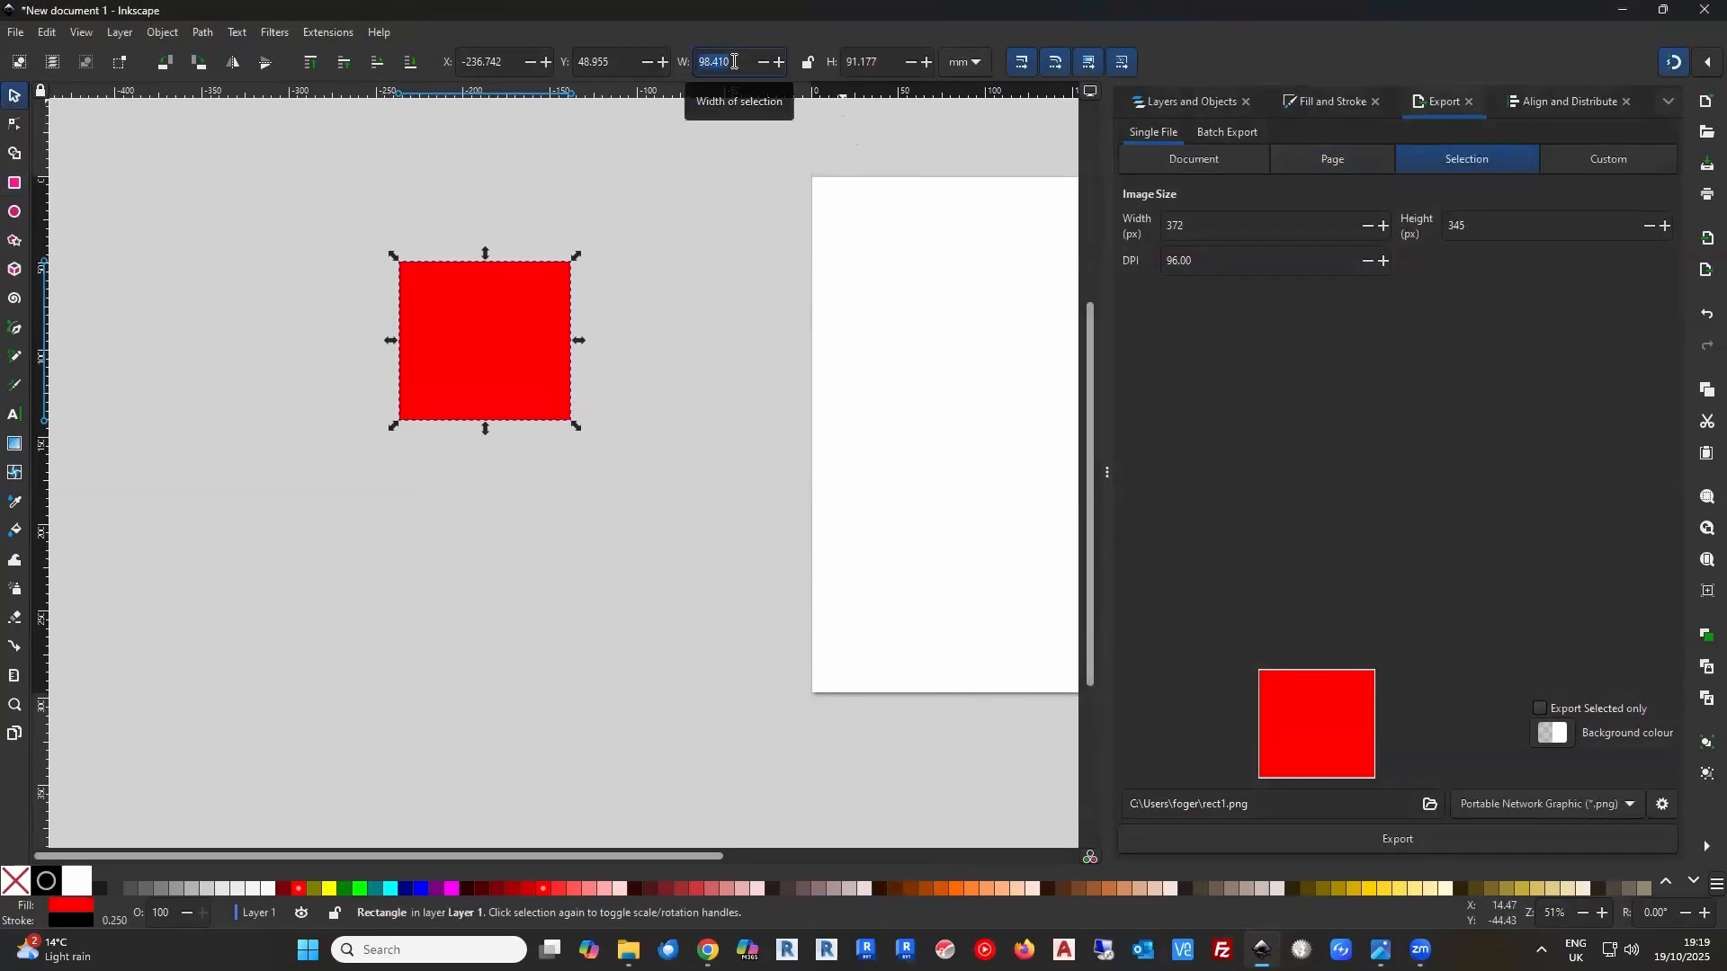
text(50)
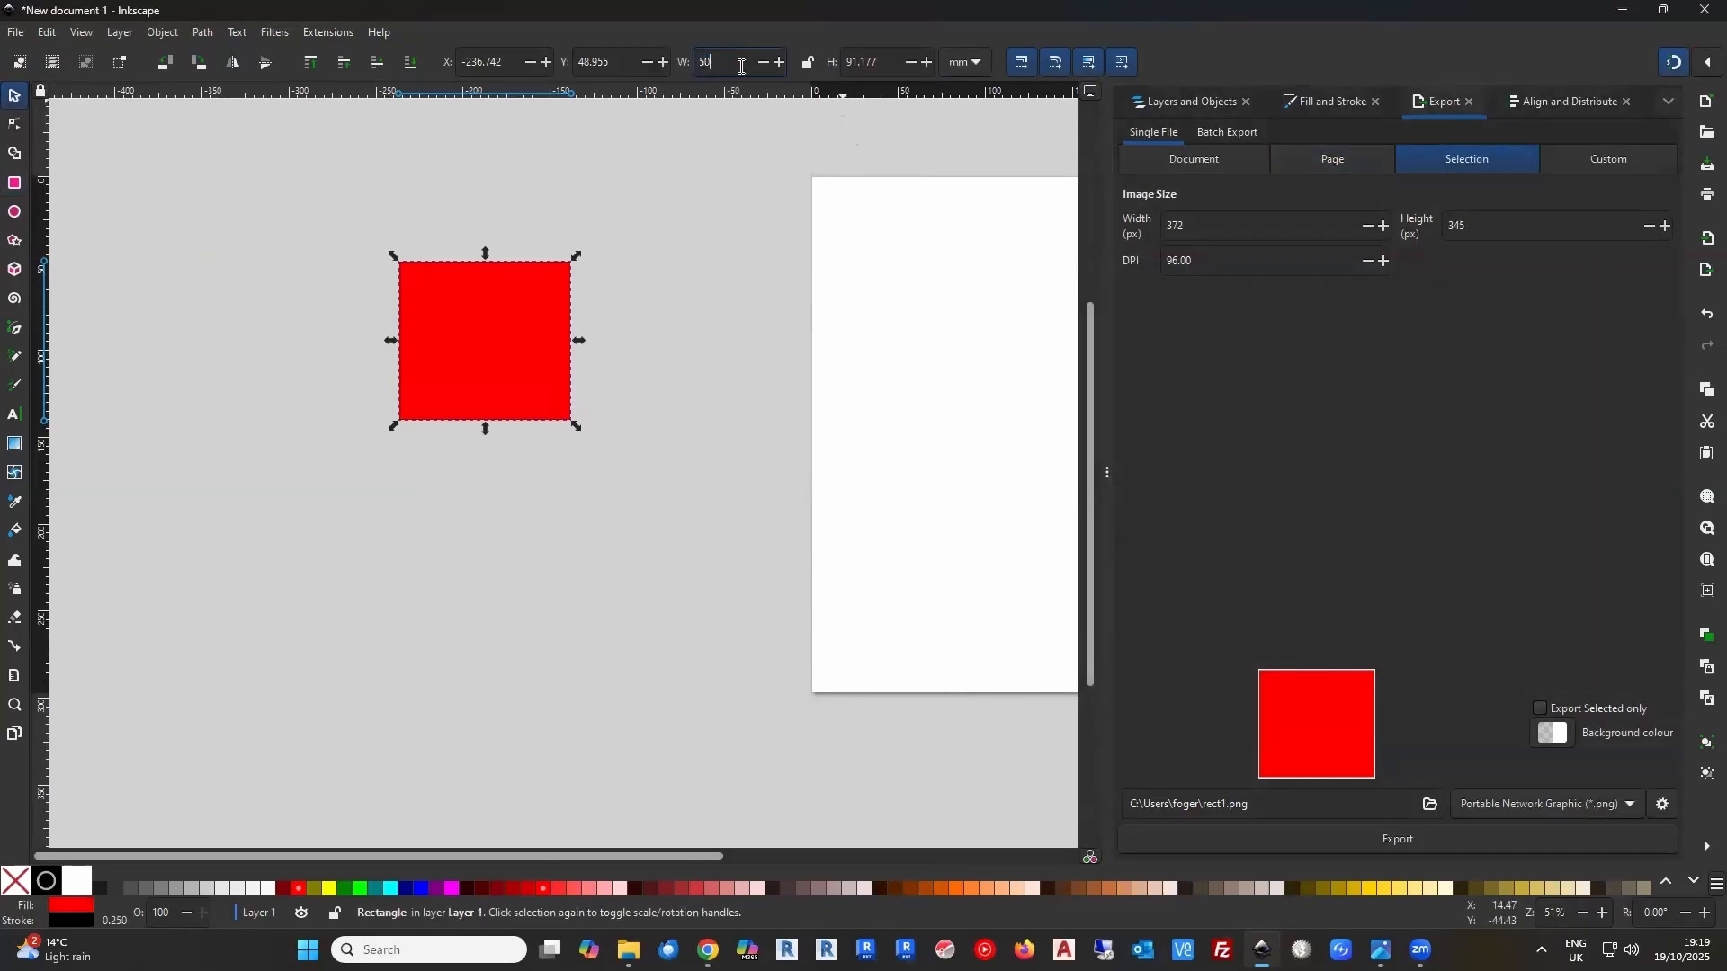
click(888, 60)
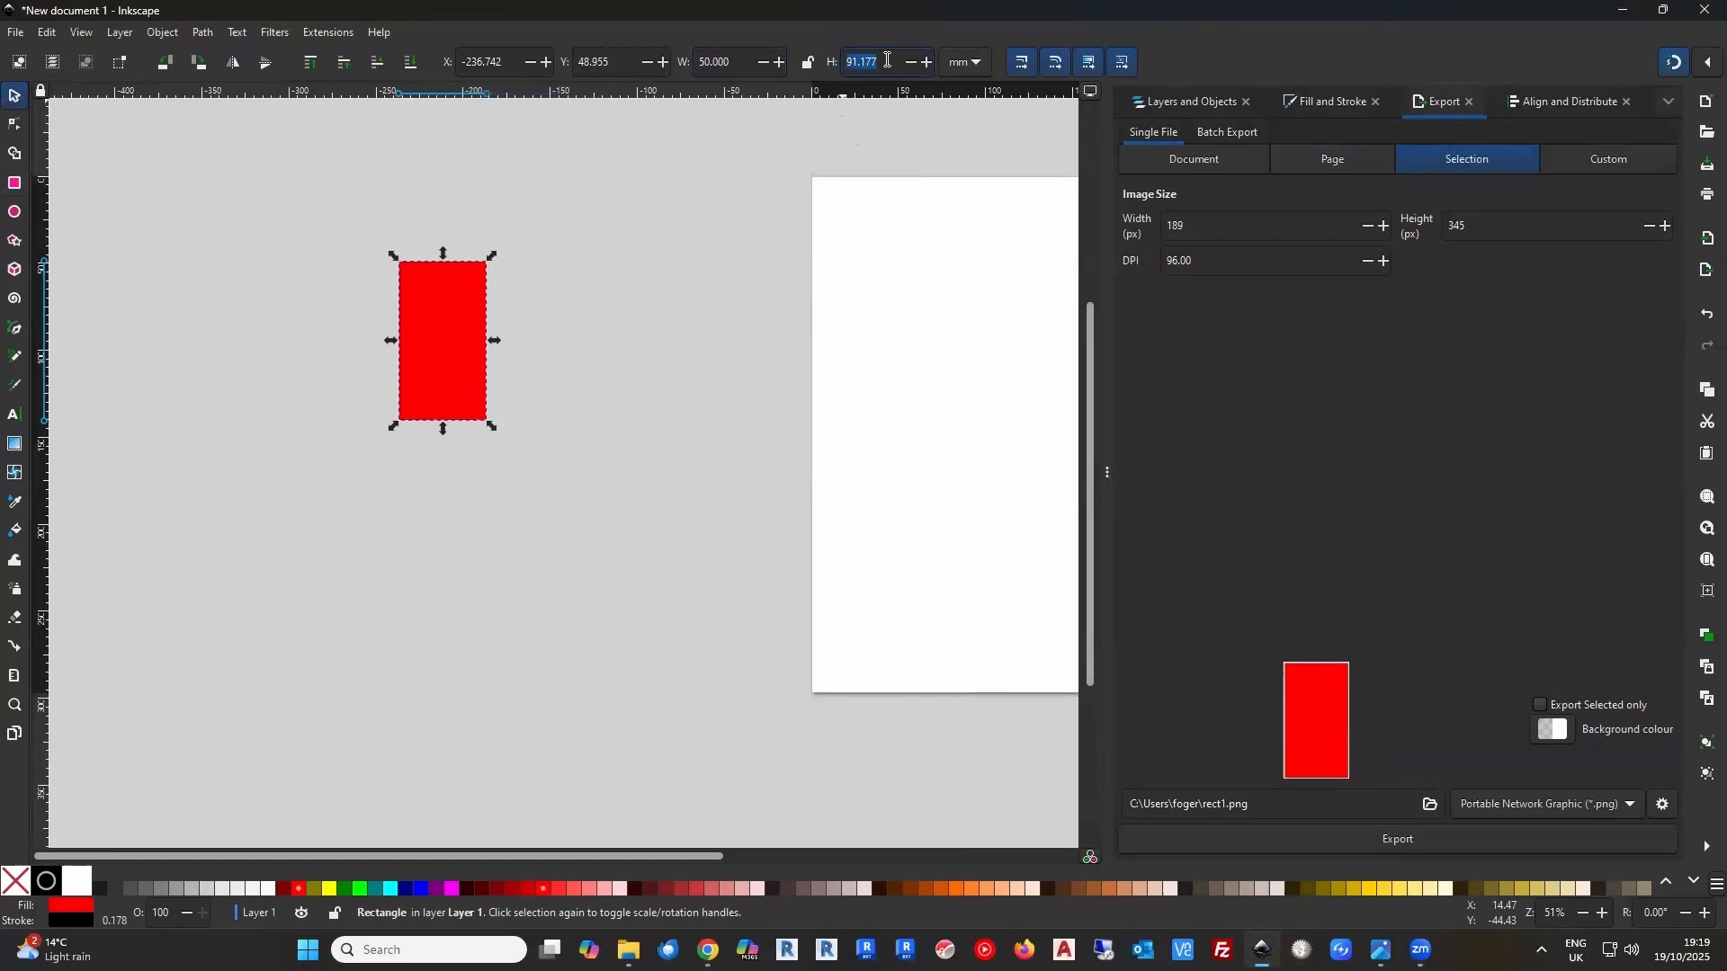
text(50)
click(682, 343)
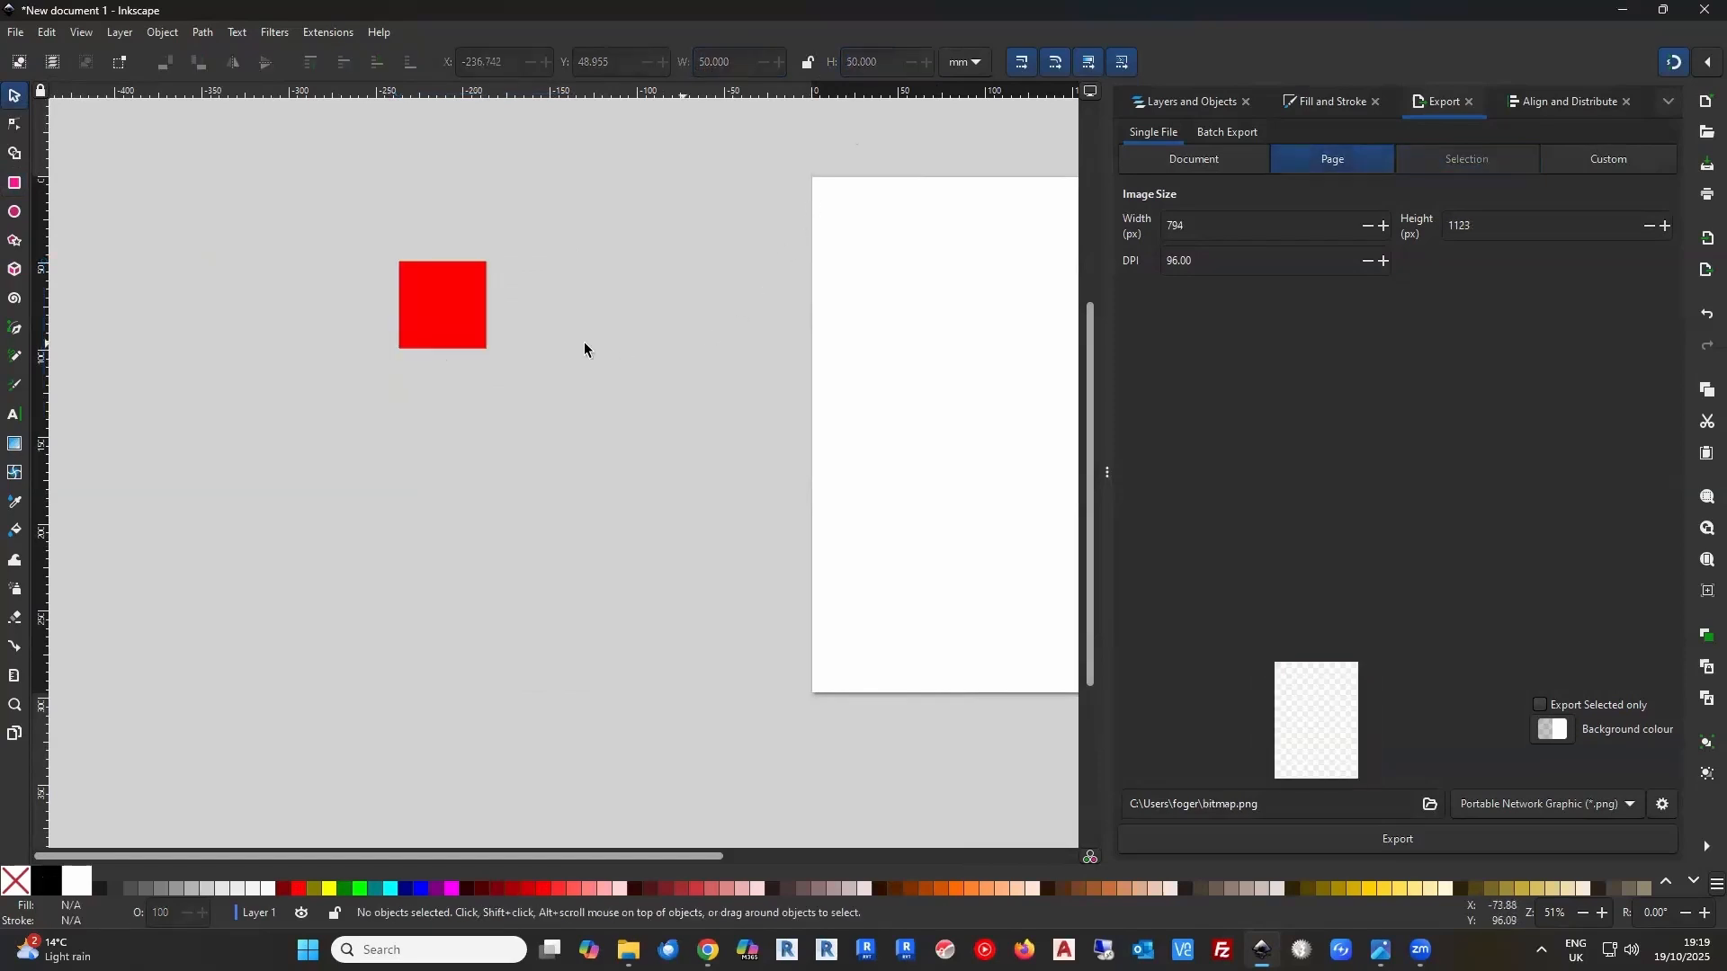
click(434, 311)
drag(435, 311, 540, 372)
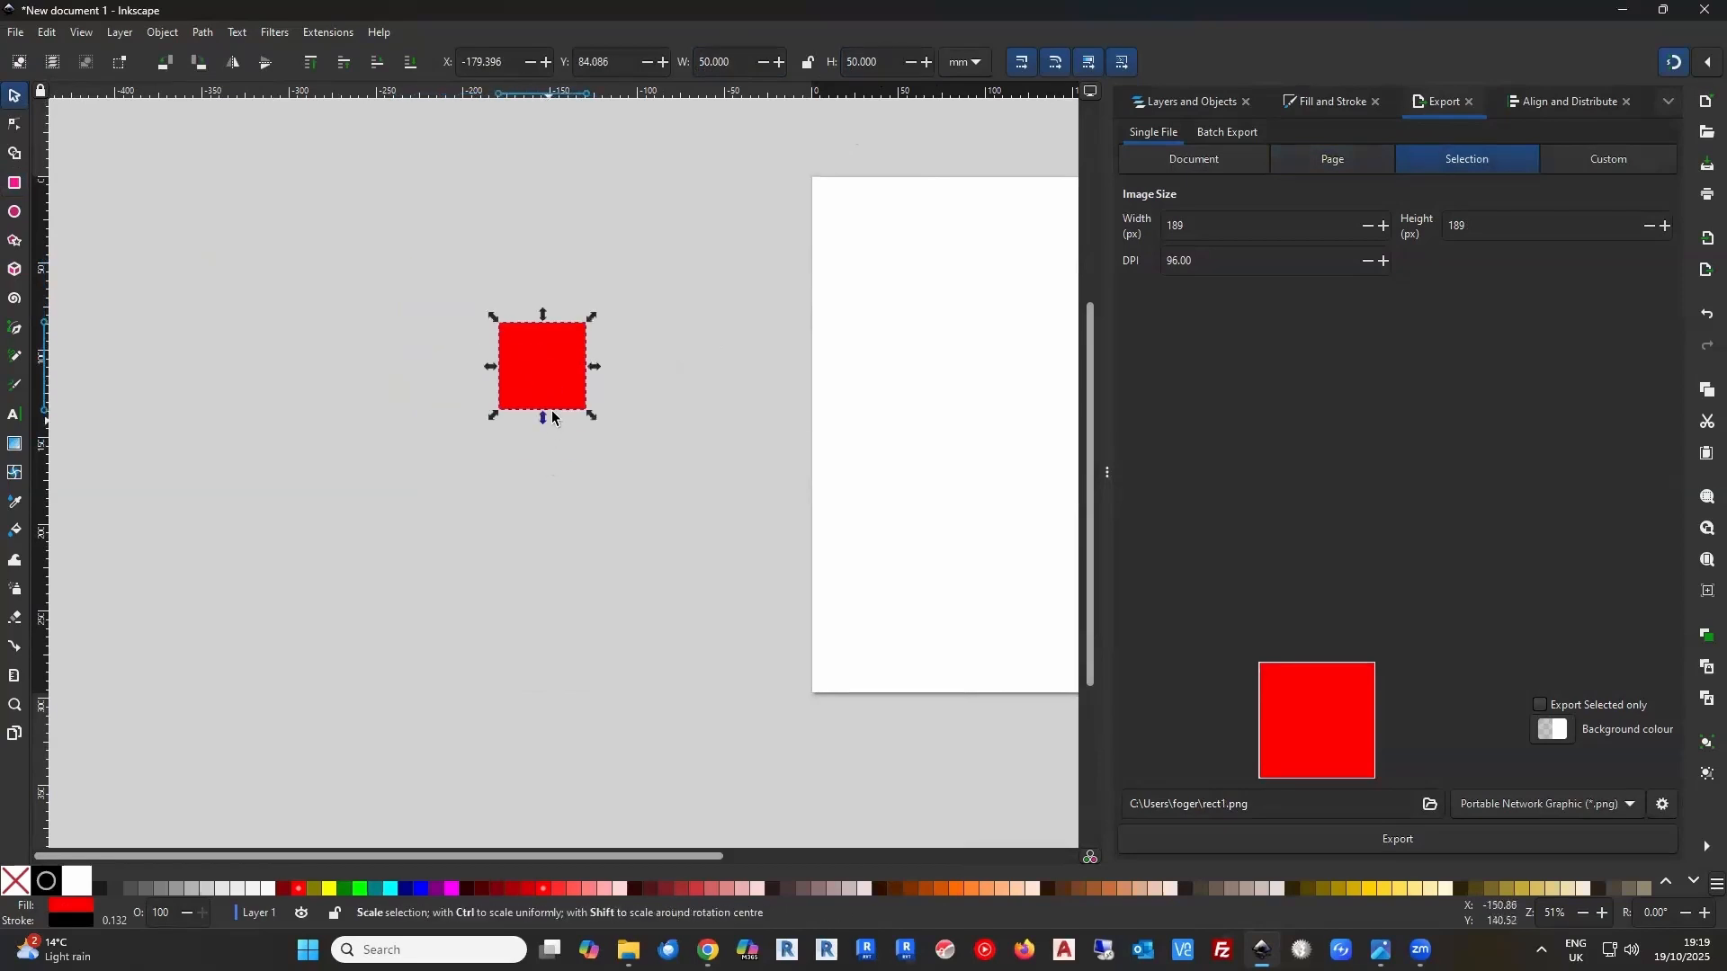
Duplicate the red square and place the copy level with it on its right, at about X -106 mm
ctrl+scroll(553, 392, up, 3)
ctrl+scroll(552, 394, down, 1)
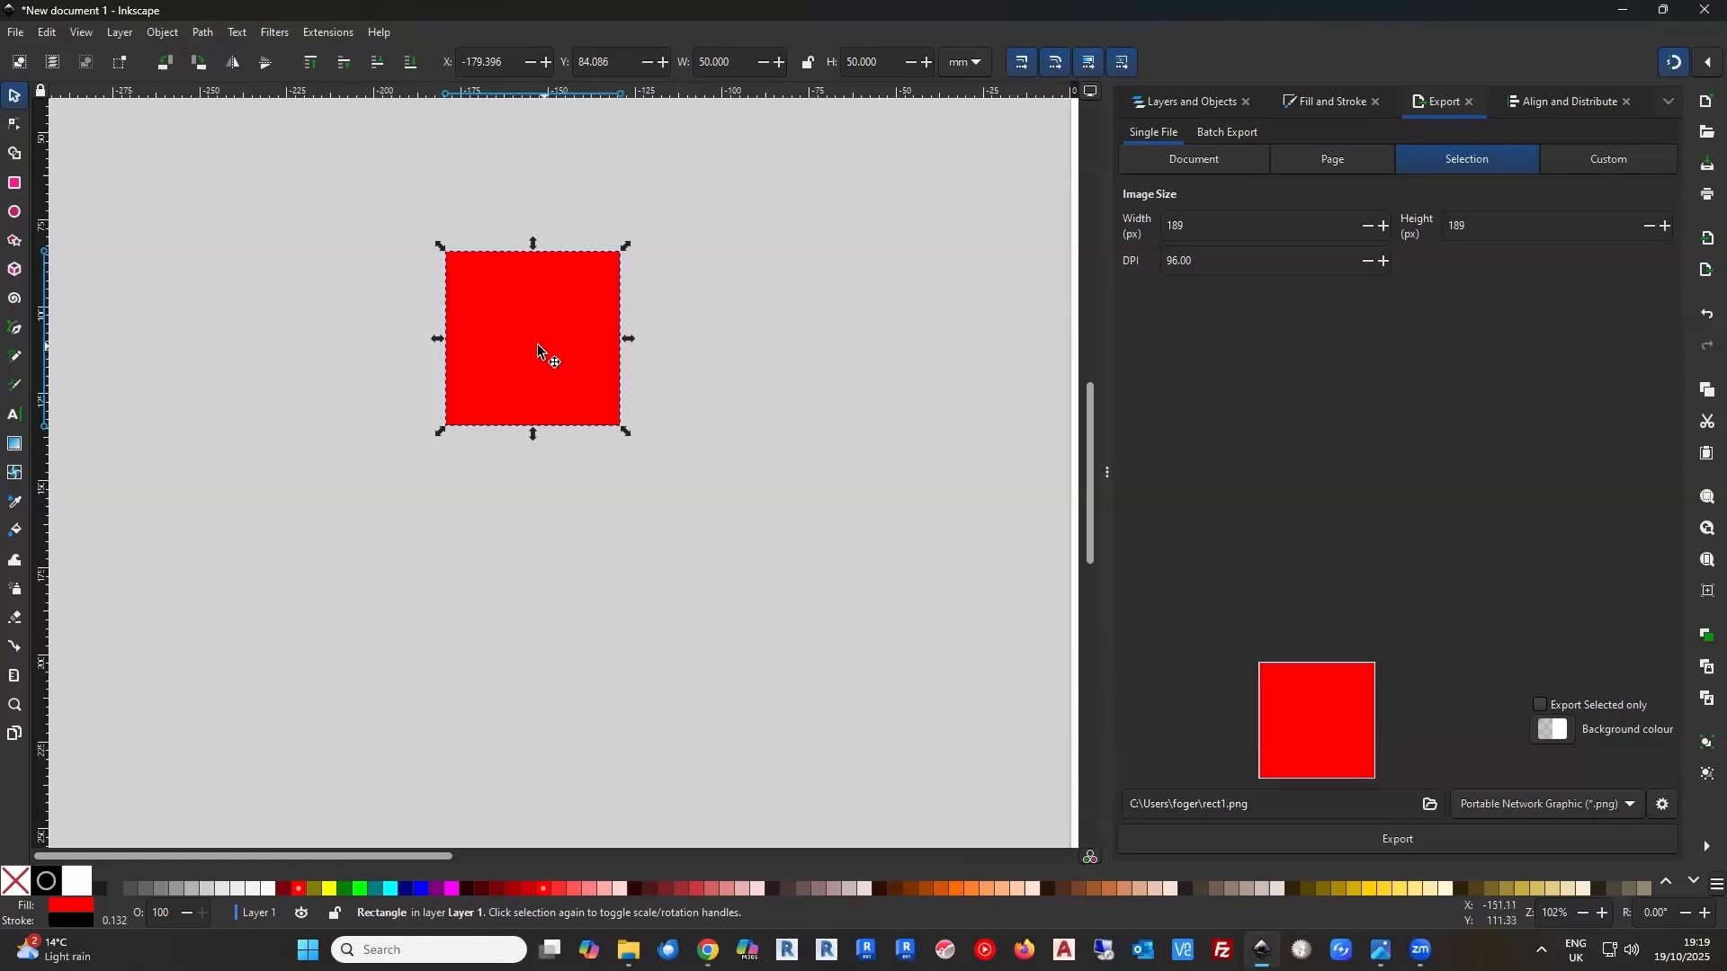
right_click(534, 354)
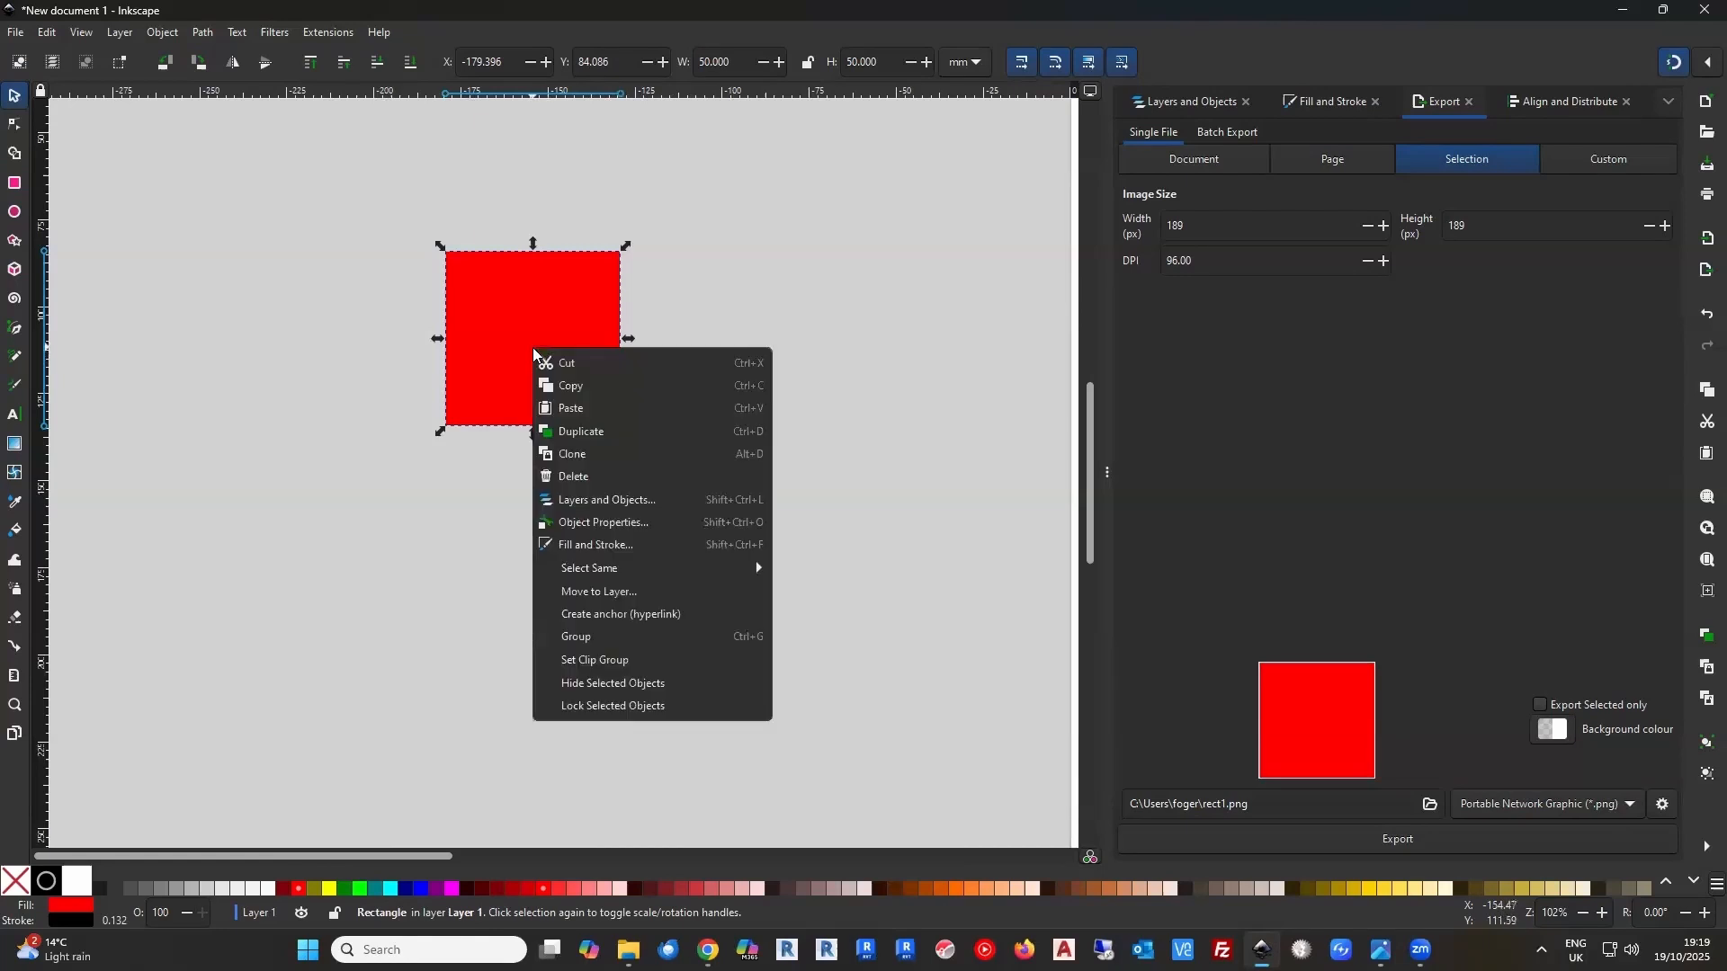
click(596, 429)
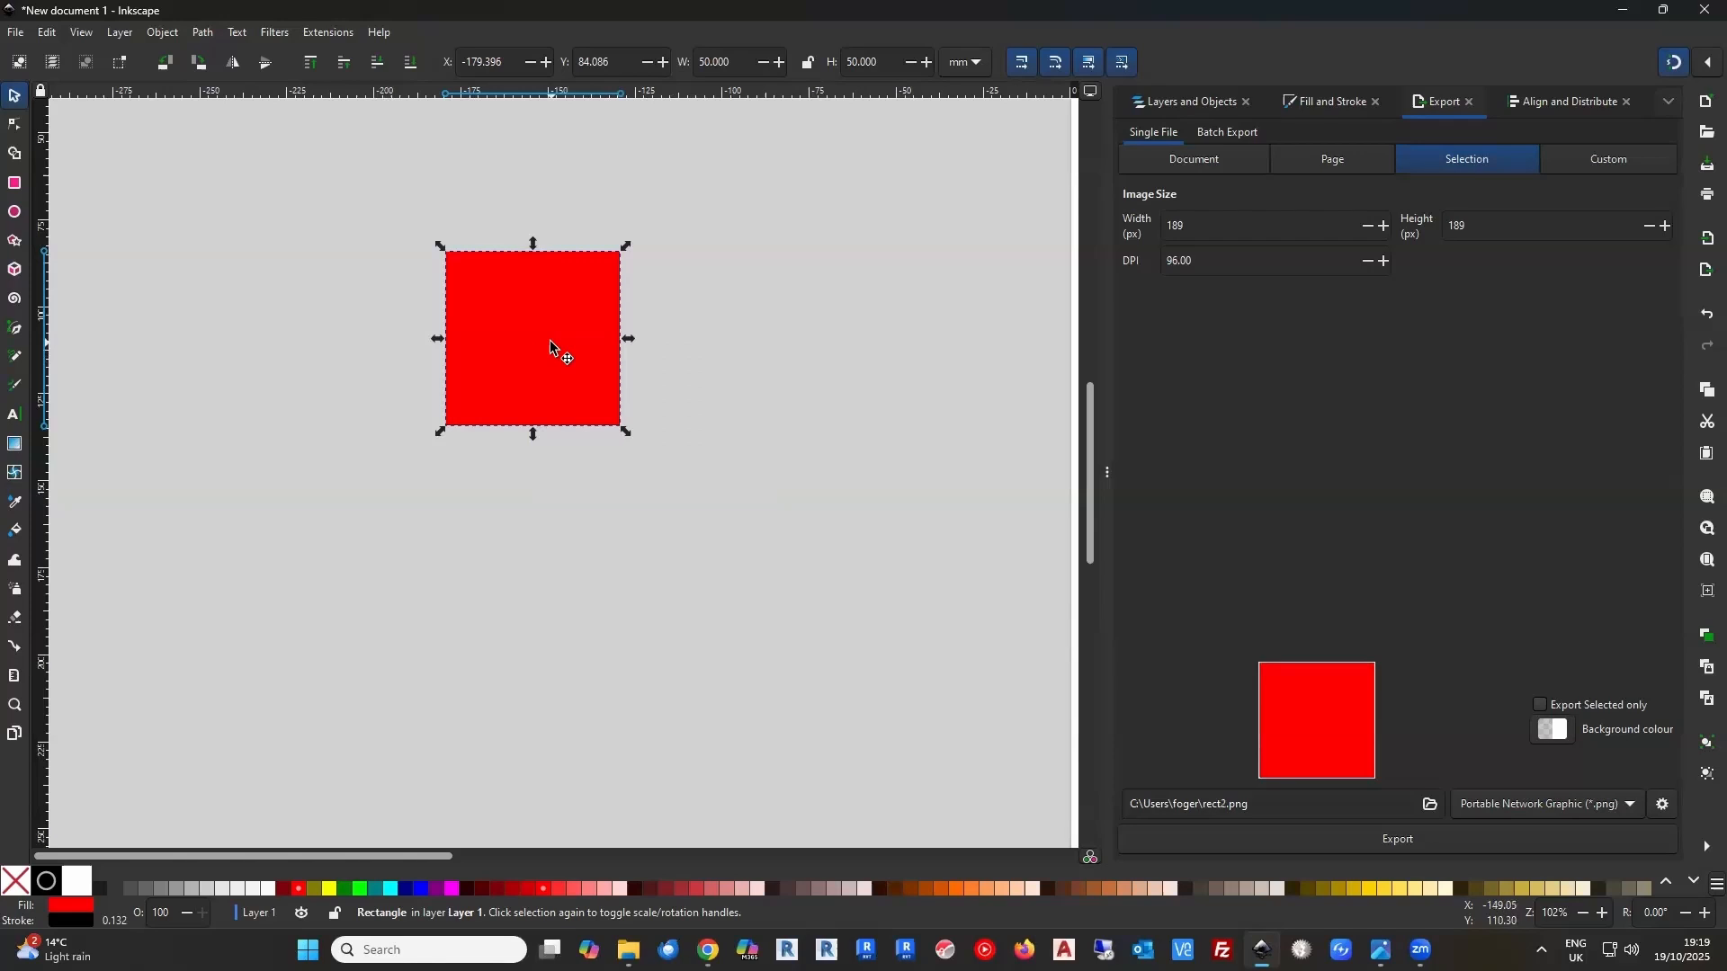
drag(552, 342, 811, 338)
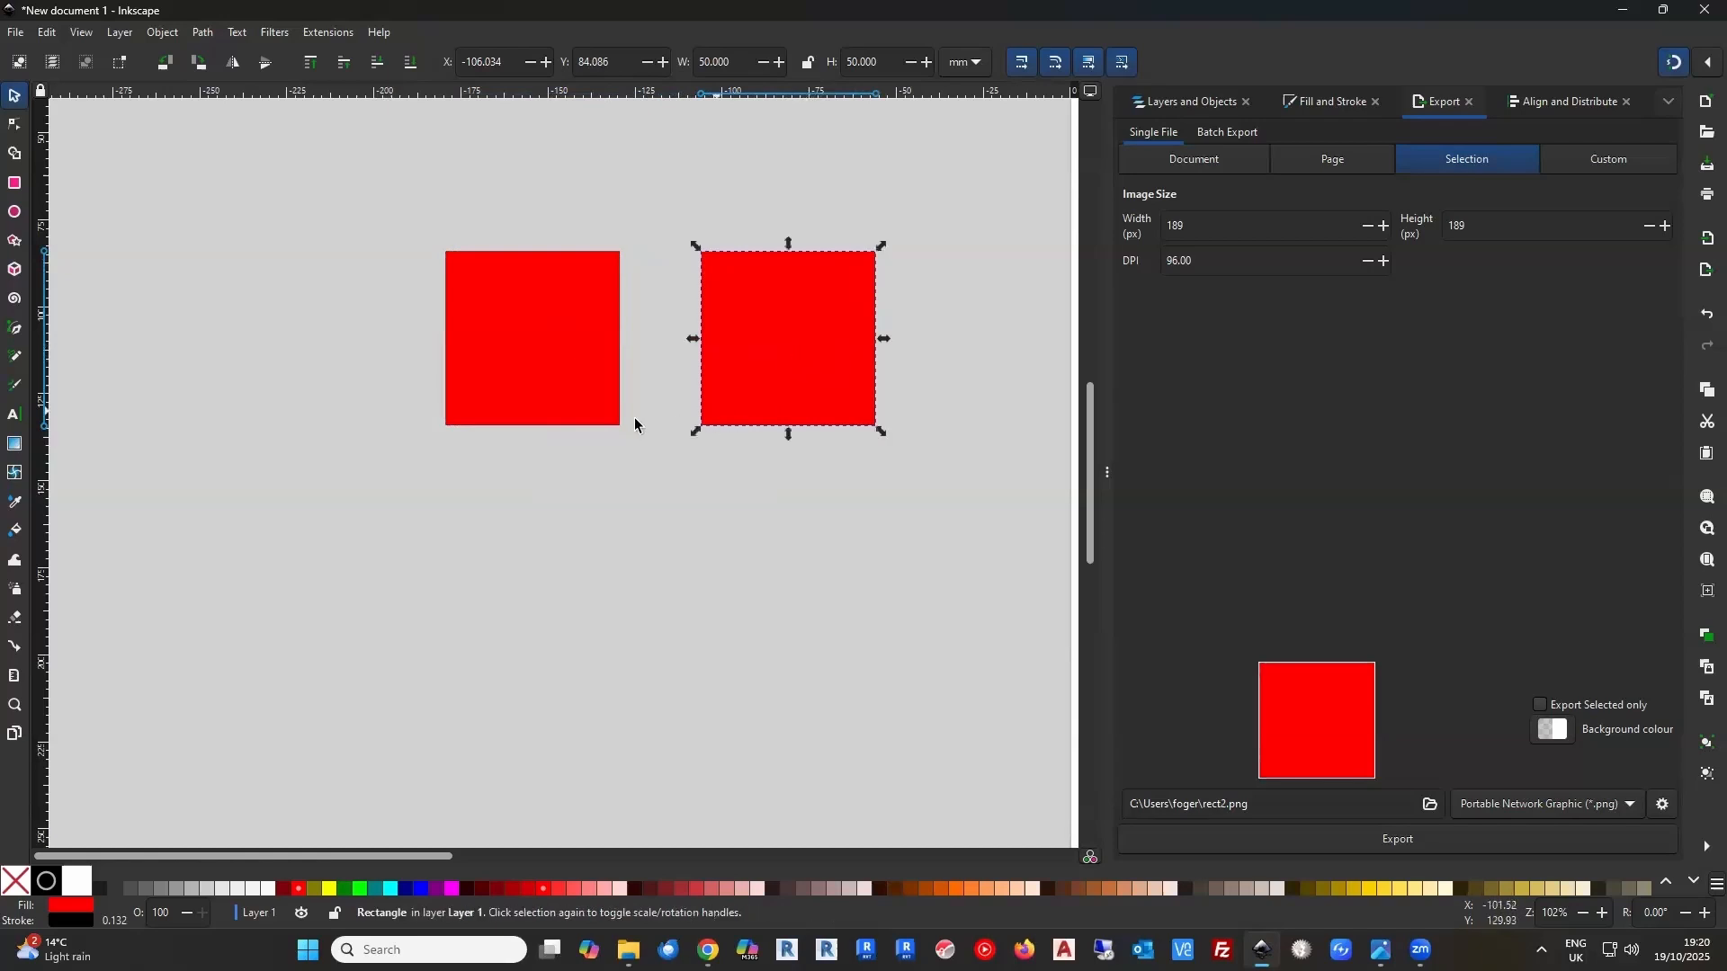
Duplicate the left red square and place the copy directly below it, at about Y 152 mm
click(557, 363)
right_click(557, 362)
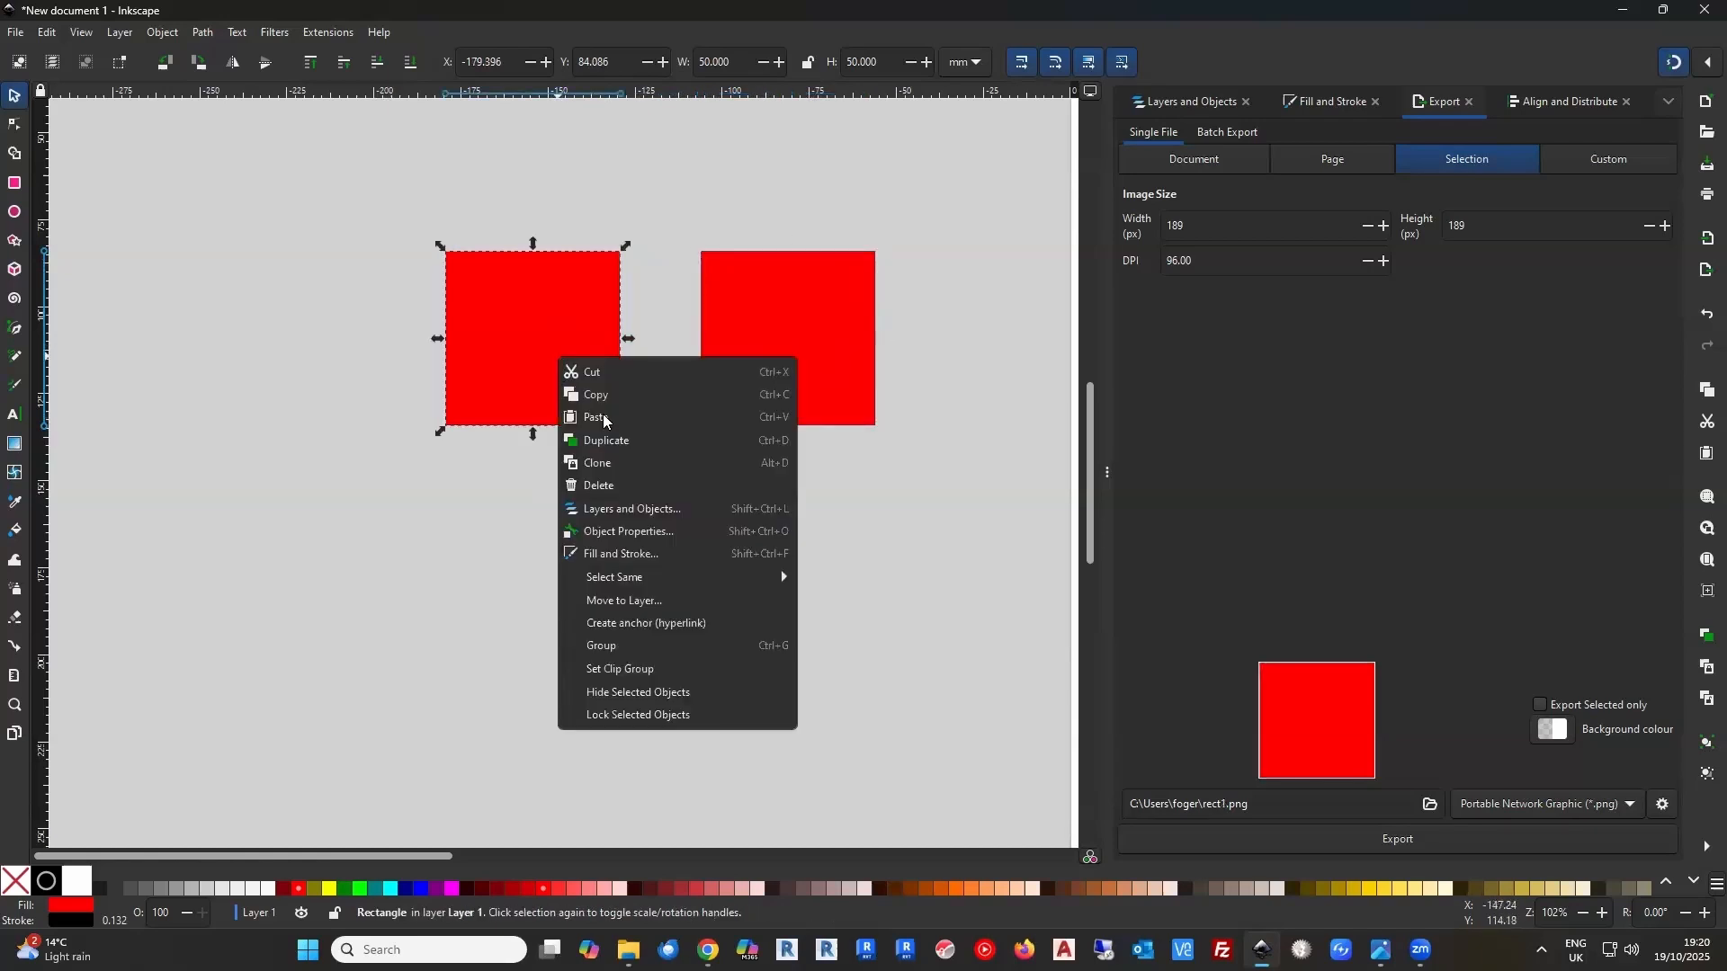
click(612, 439)
drag(557, 358, 550, 587)
click(698, 559)
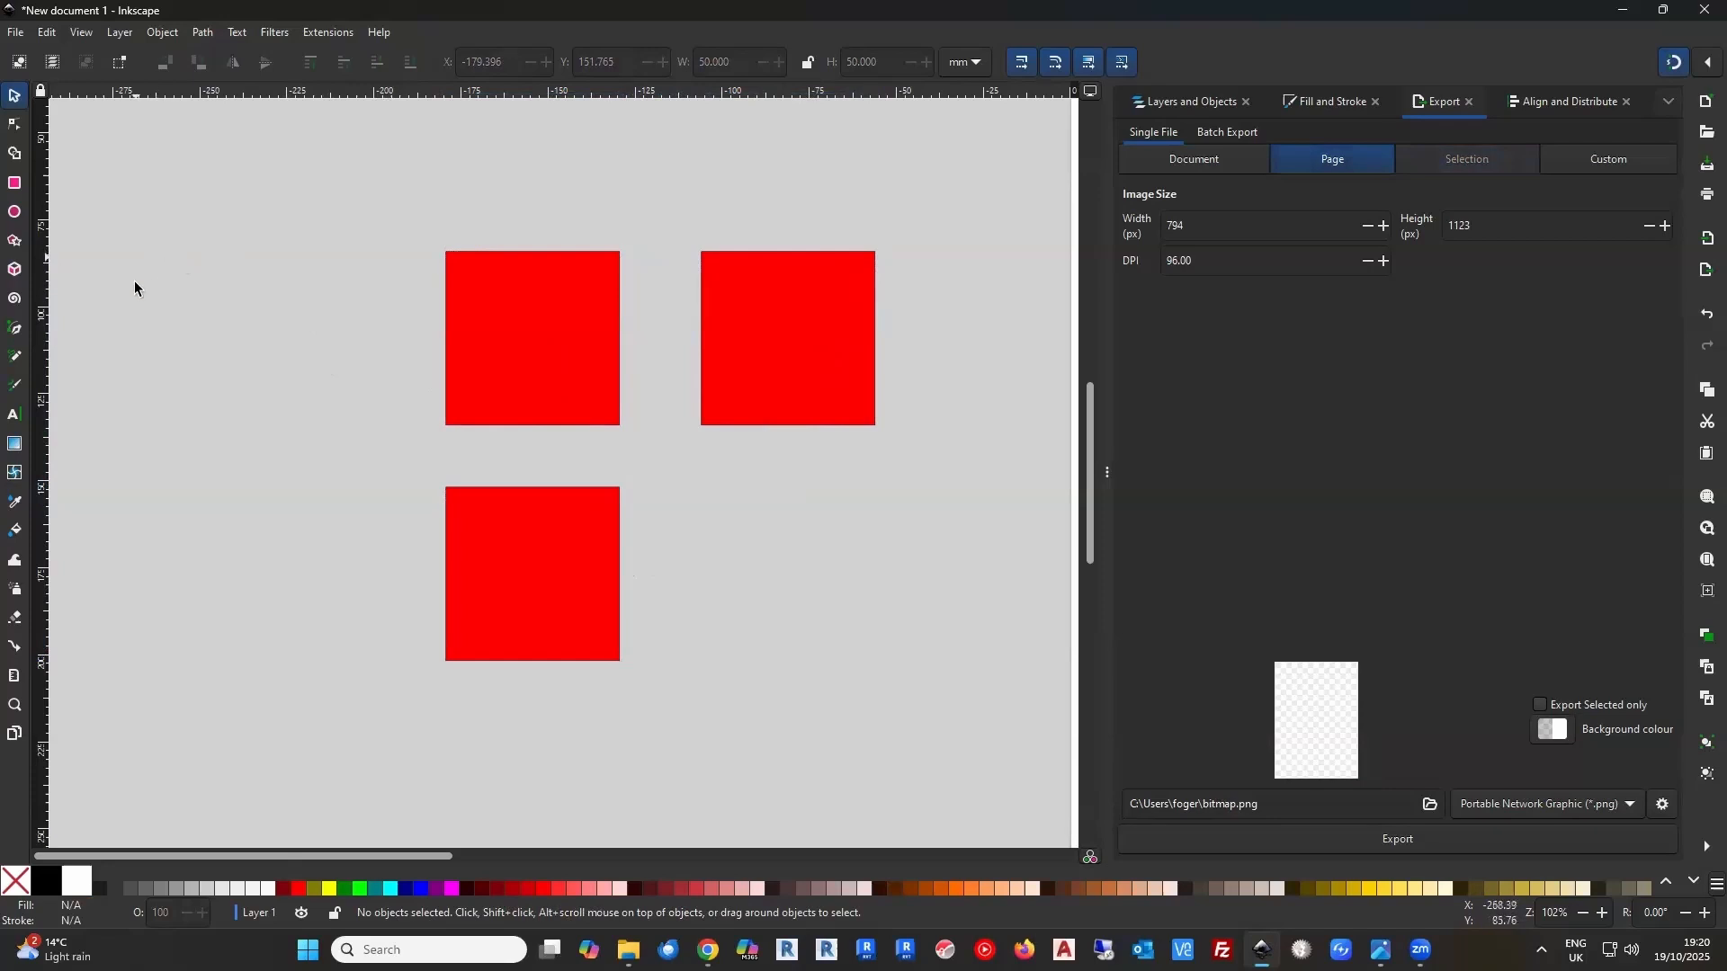
Add the text label "Front" at 6 mm font size above the upper-left red square
click(18, 414)
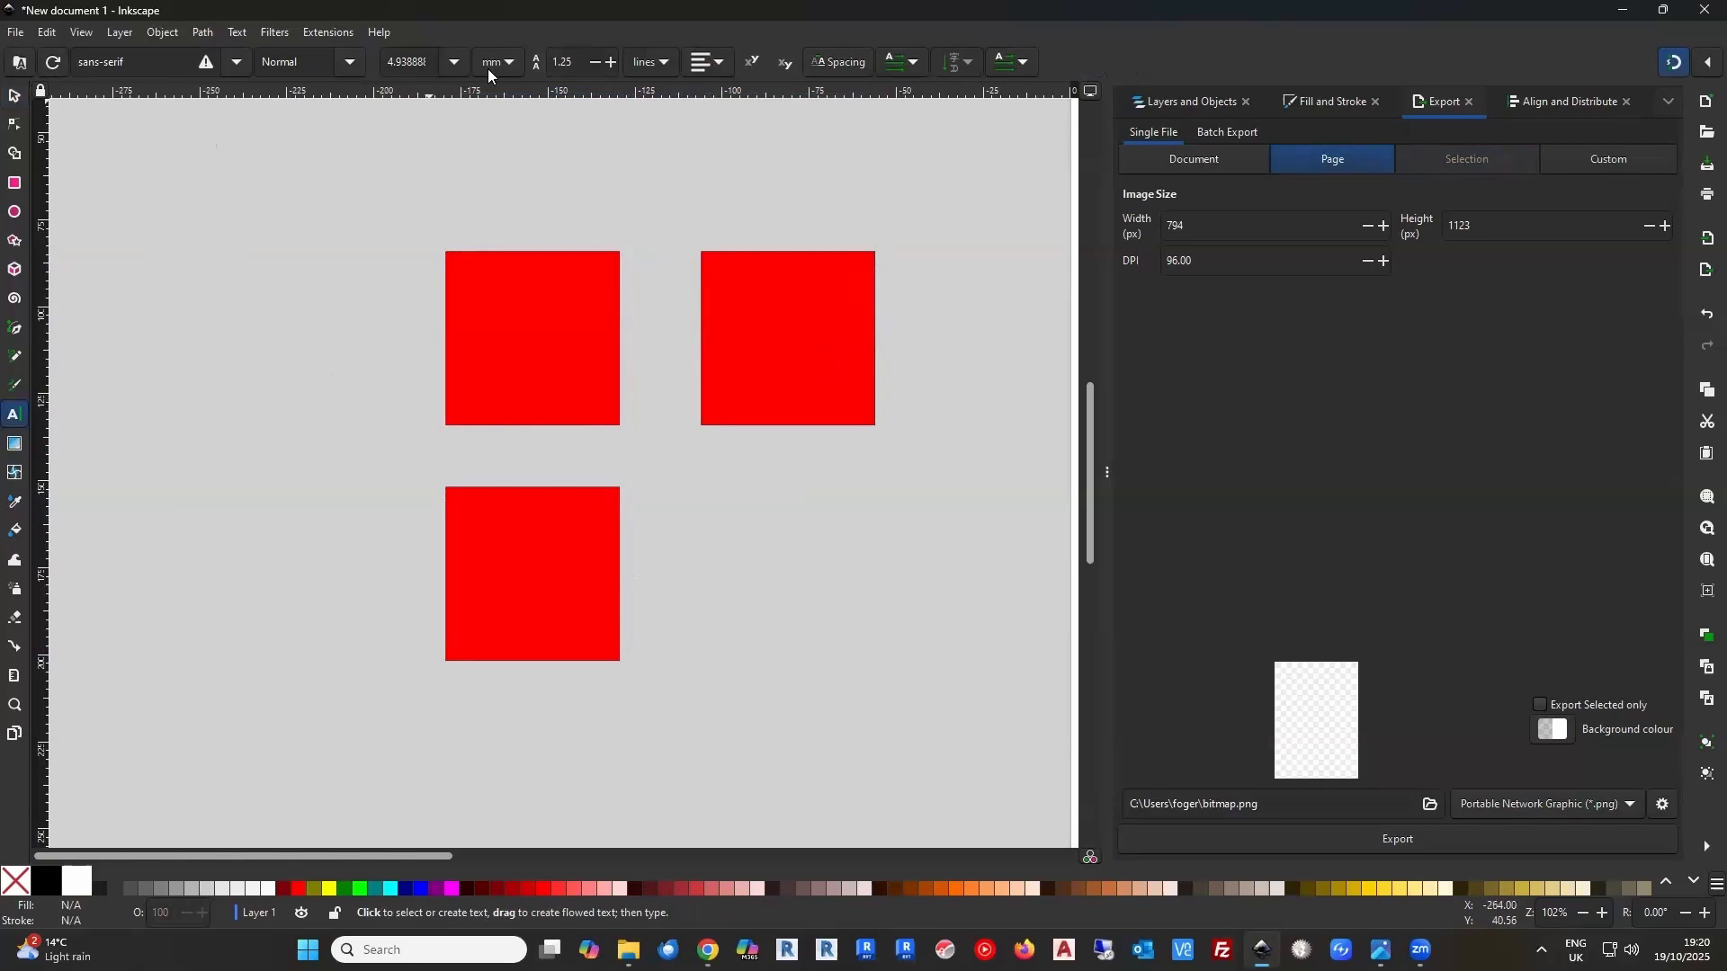
click(452, 63)
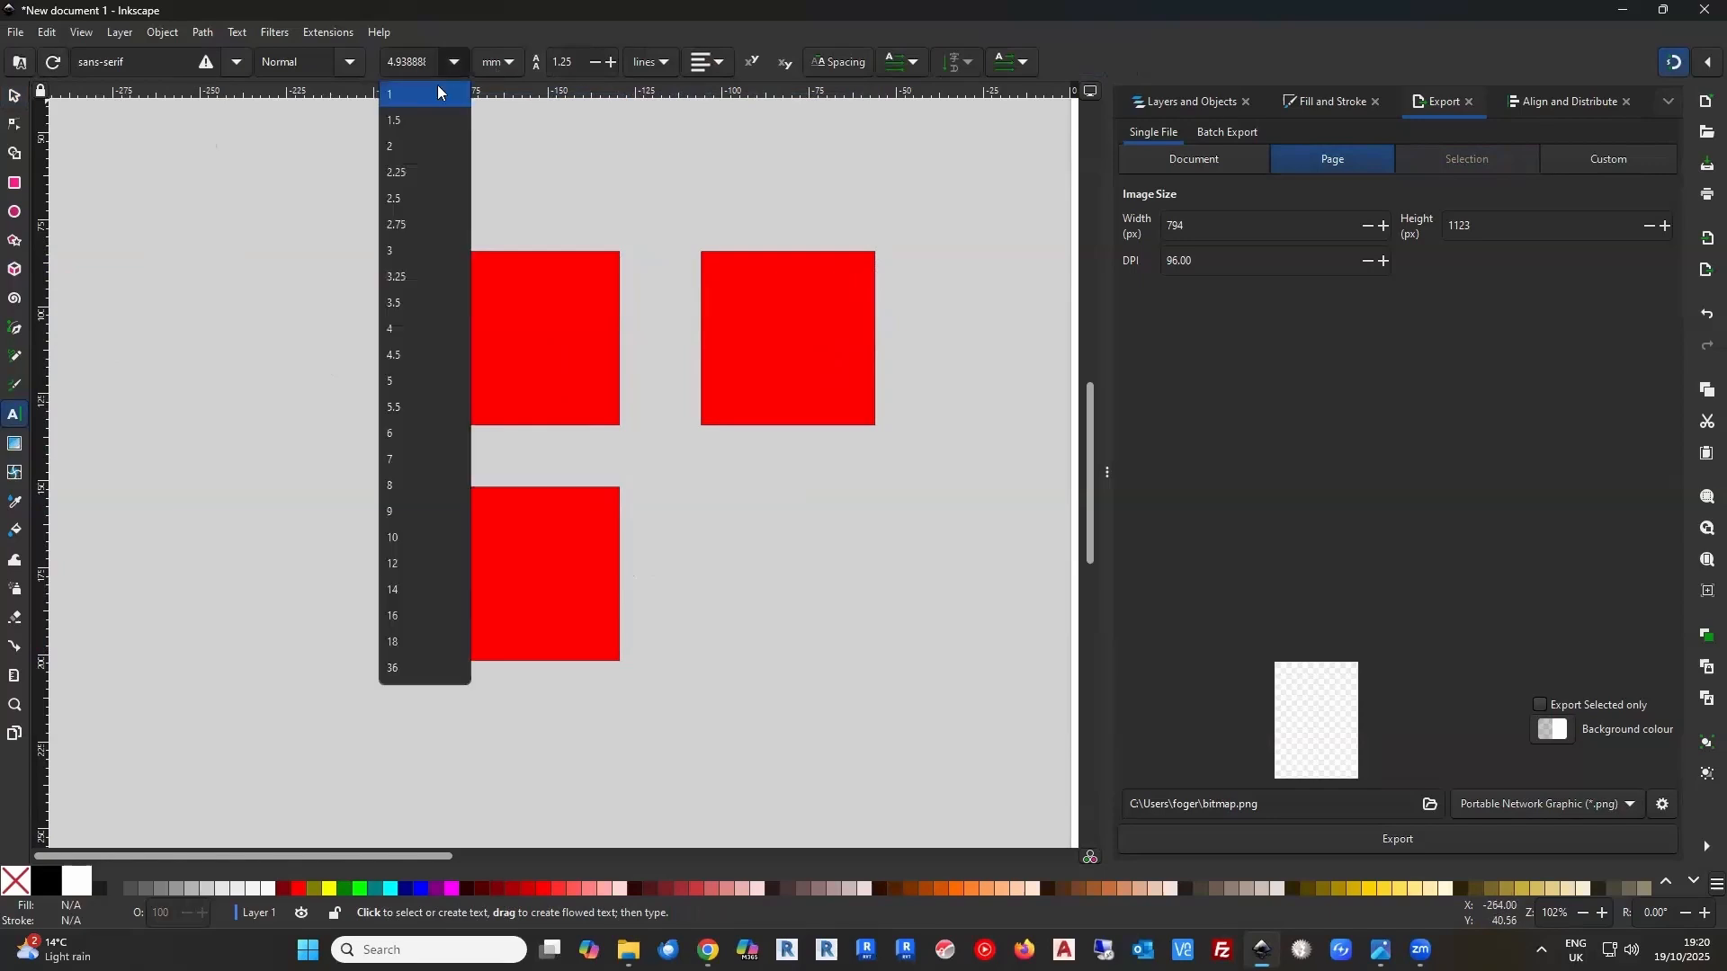
click(393, 434)
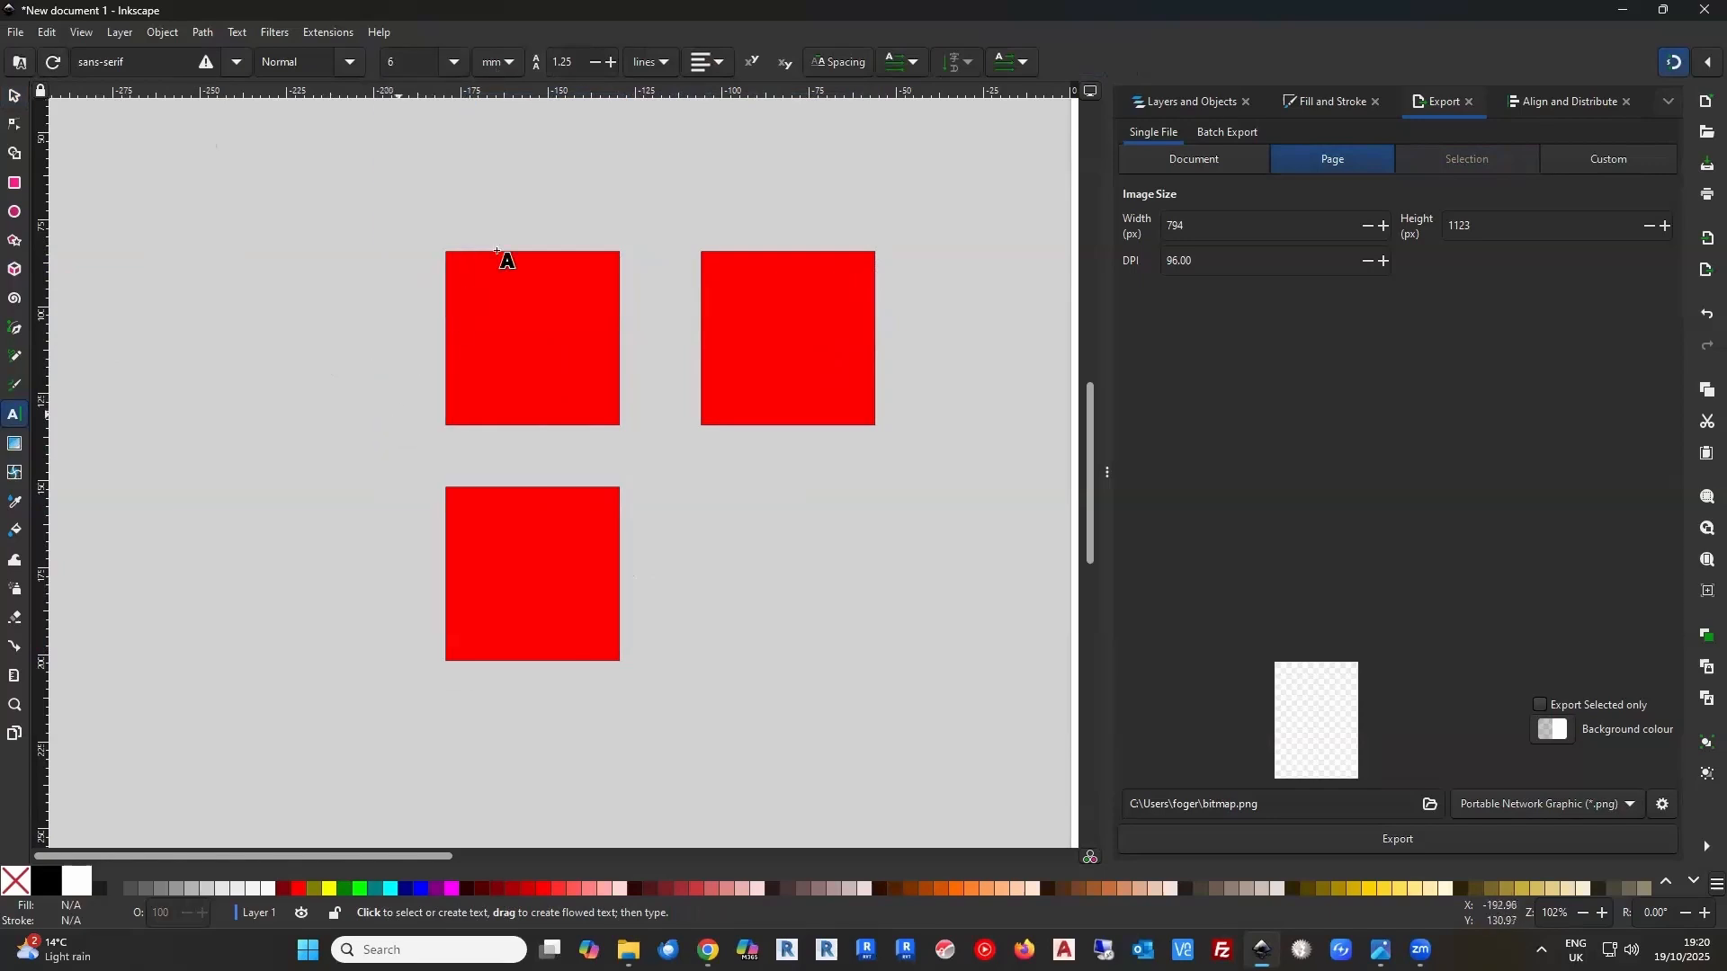
click(507, 216)
text(Front)
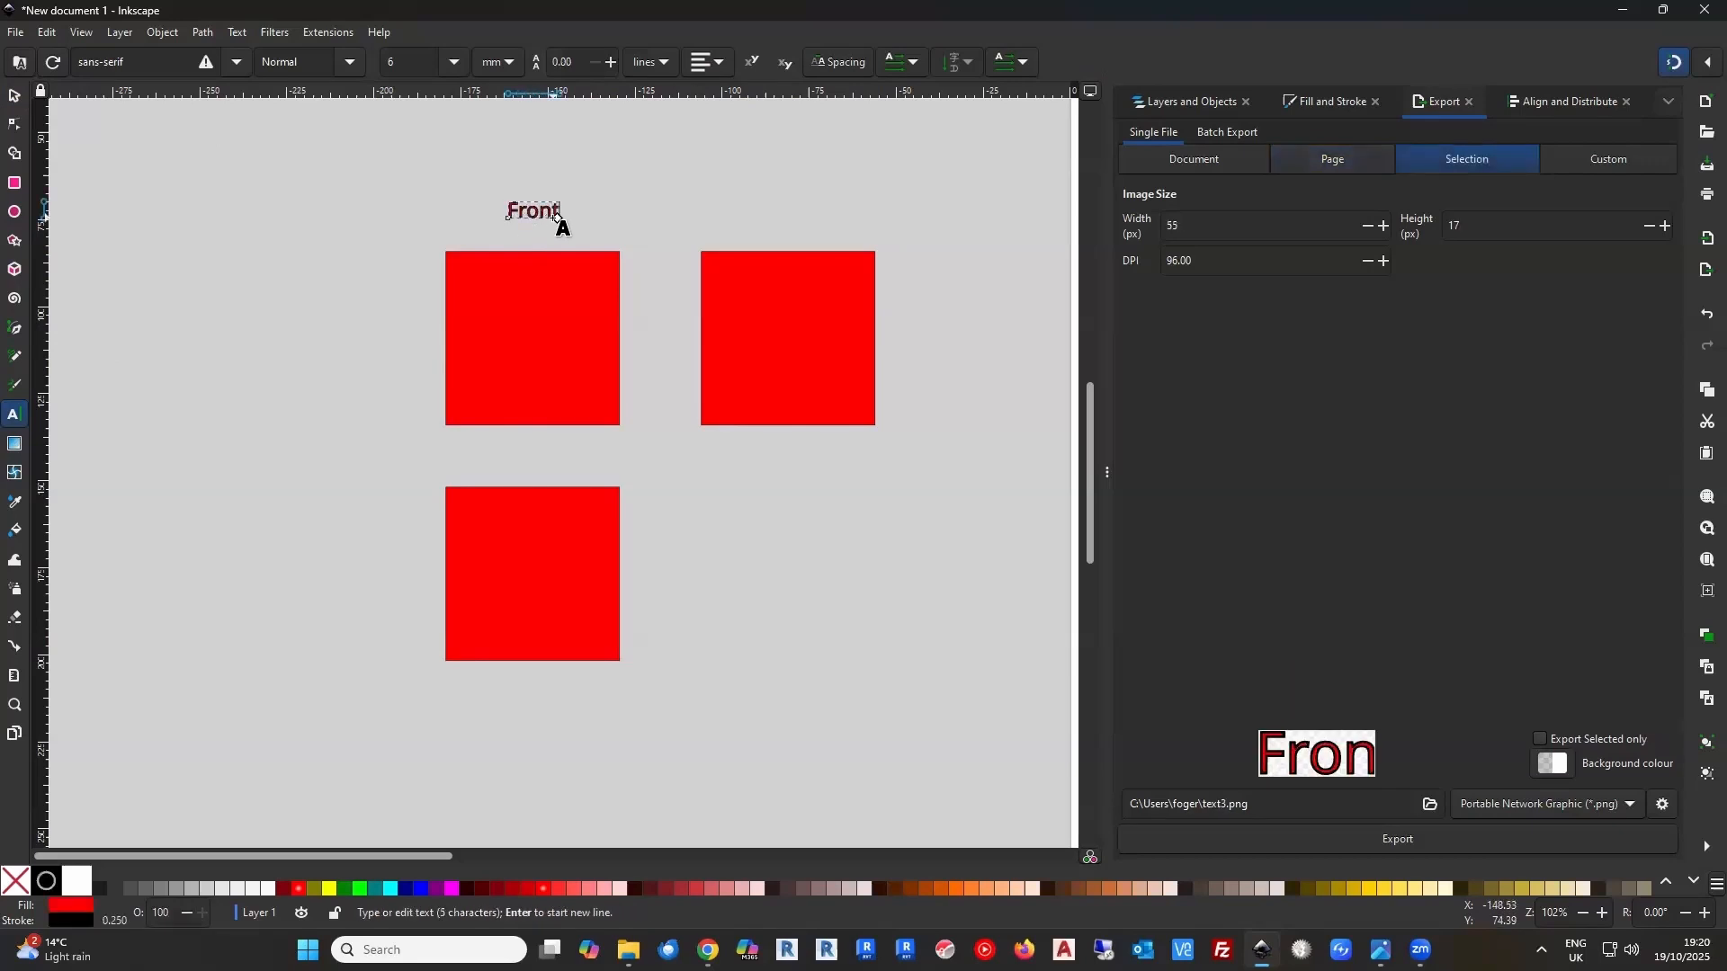
Label the upper-right square "Side" above it and the lower square "Btm" beneath it
click(771, 222)
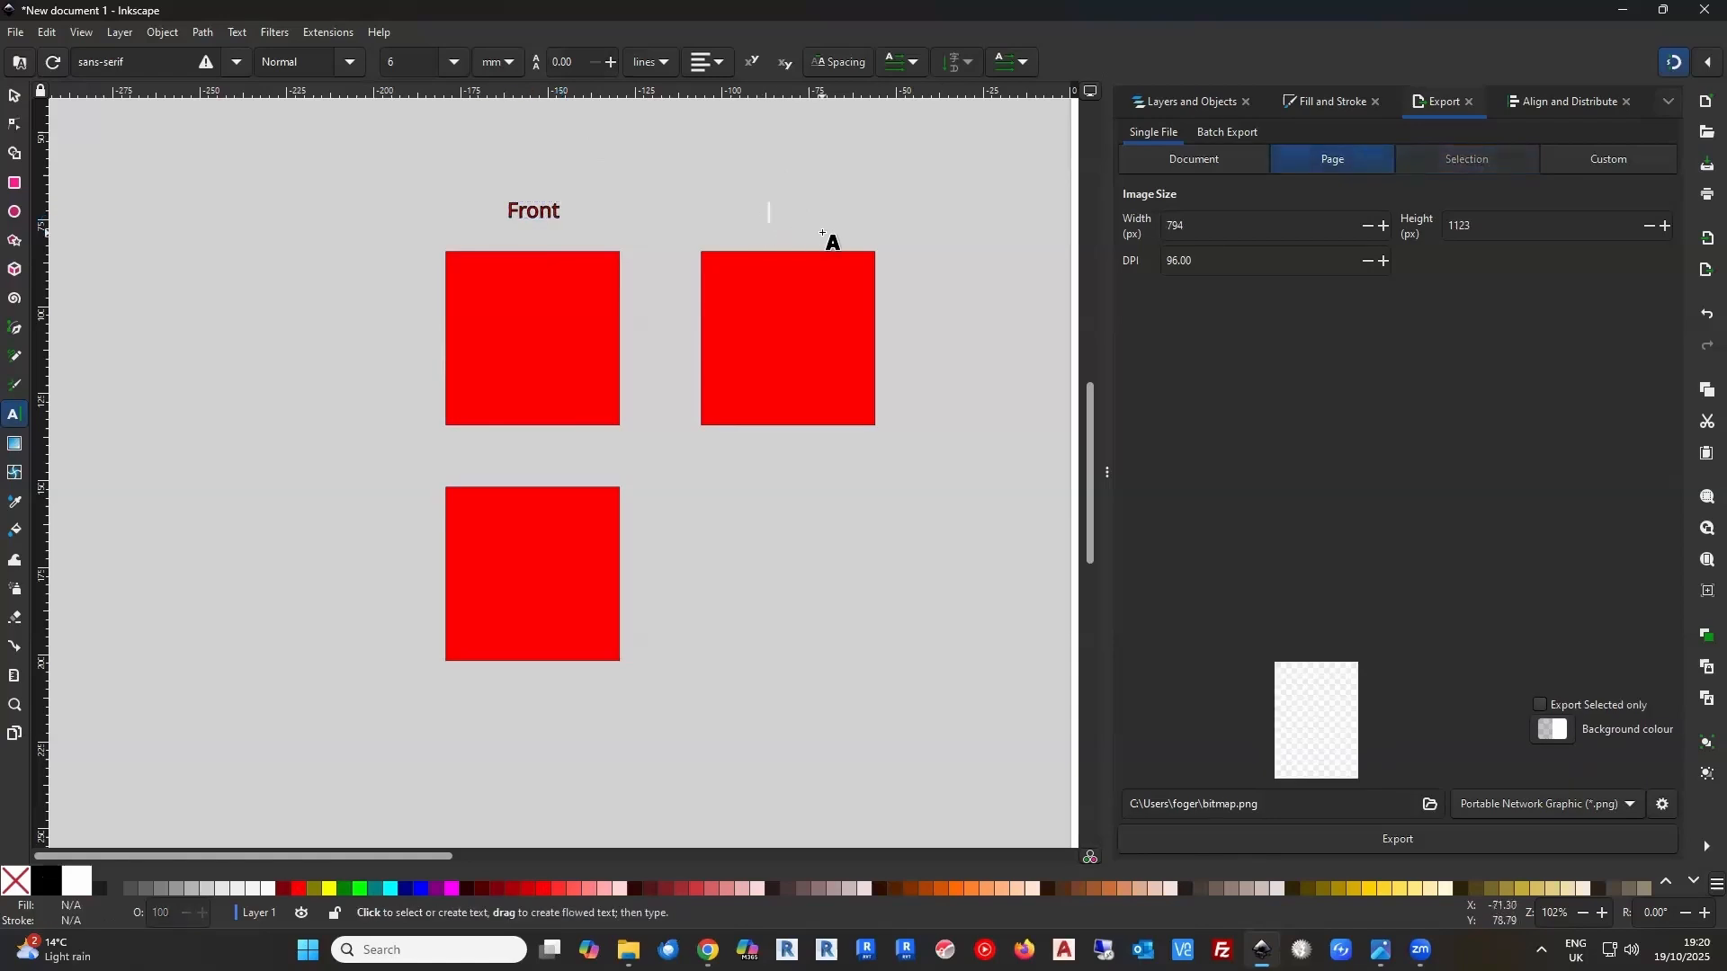
text(Side)
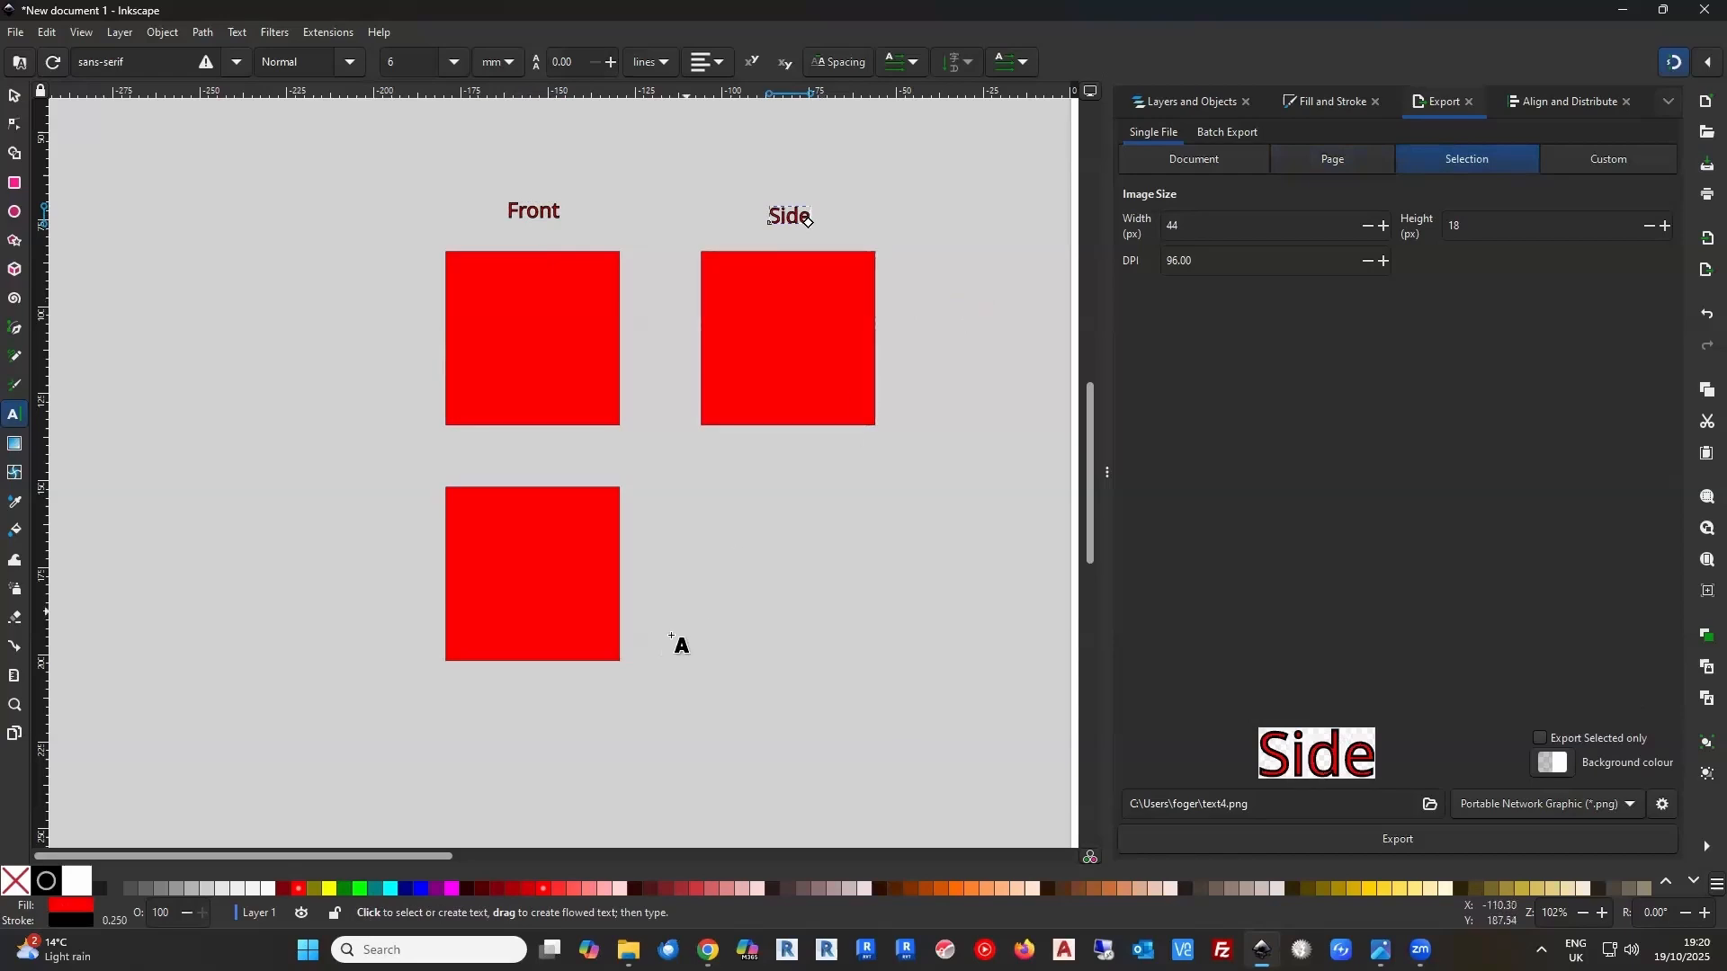
click(509, 693)
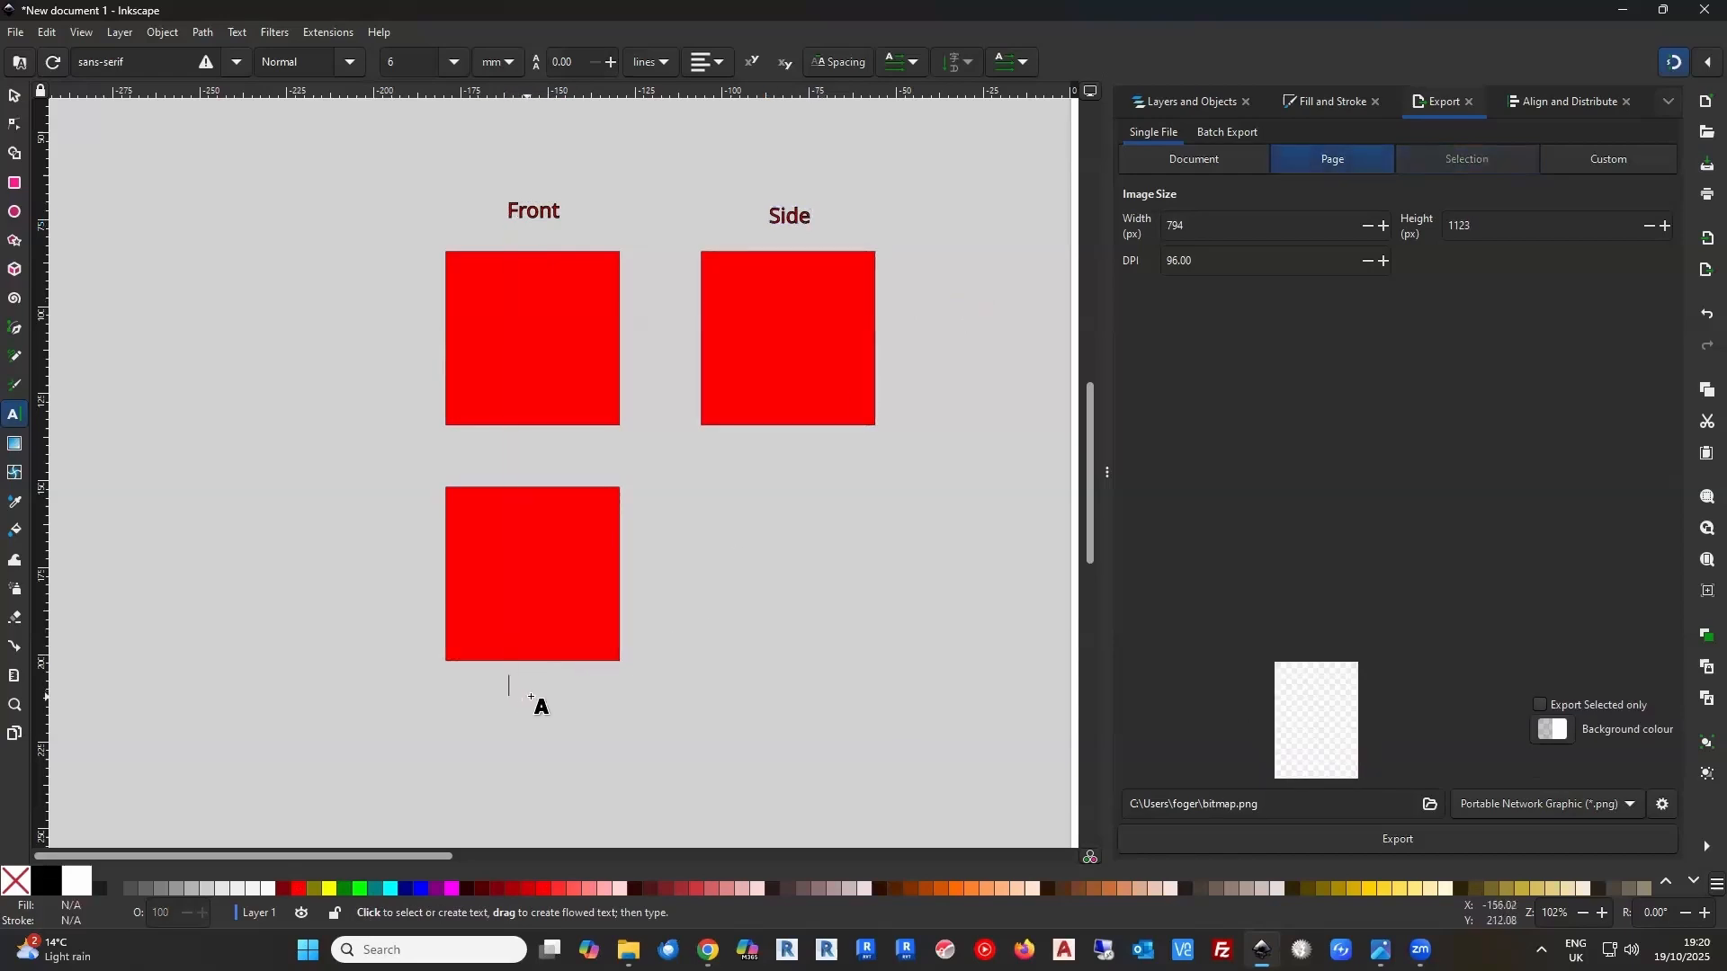
text(B)
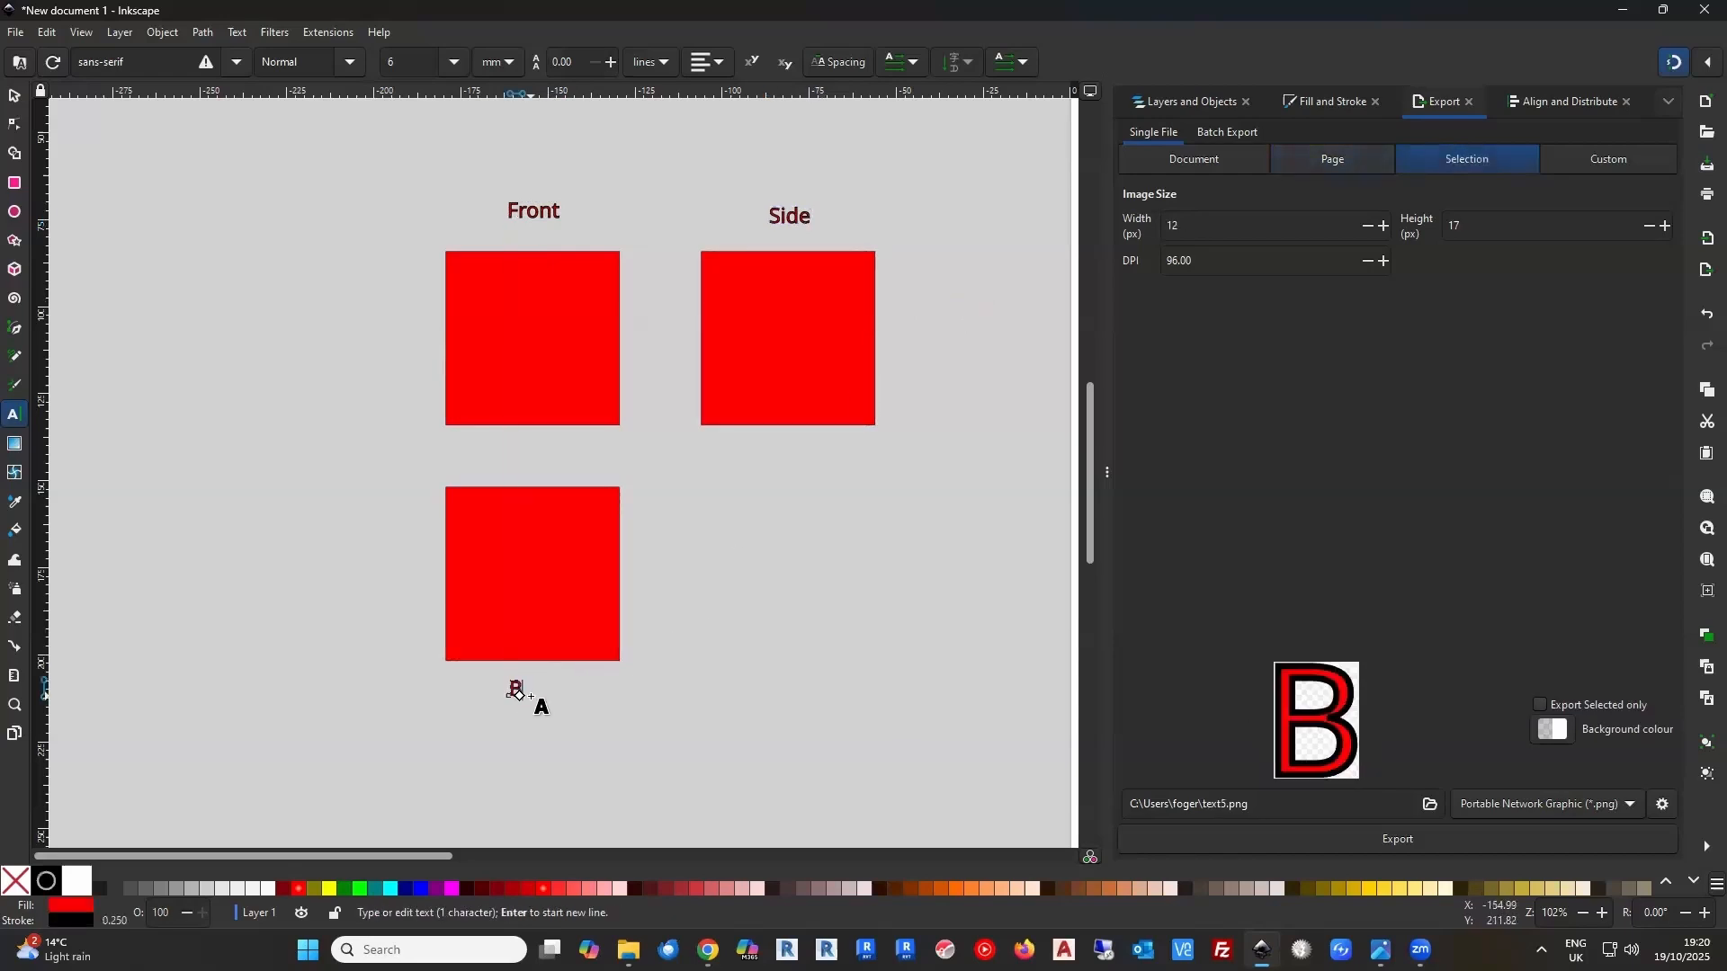
text(tm)
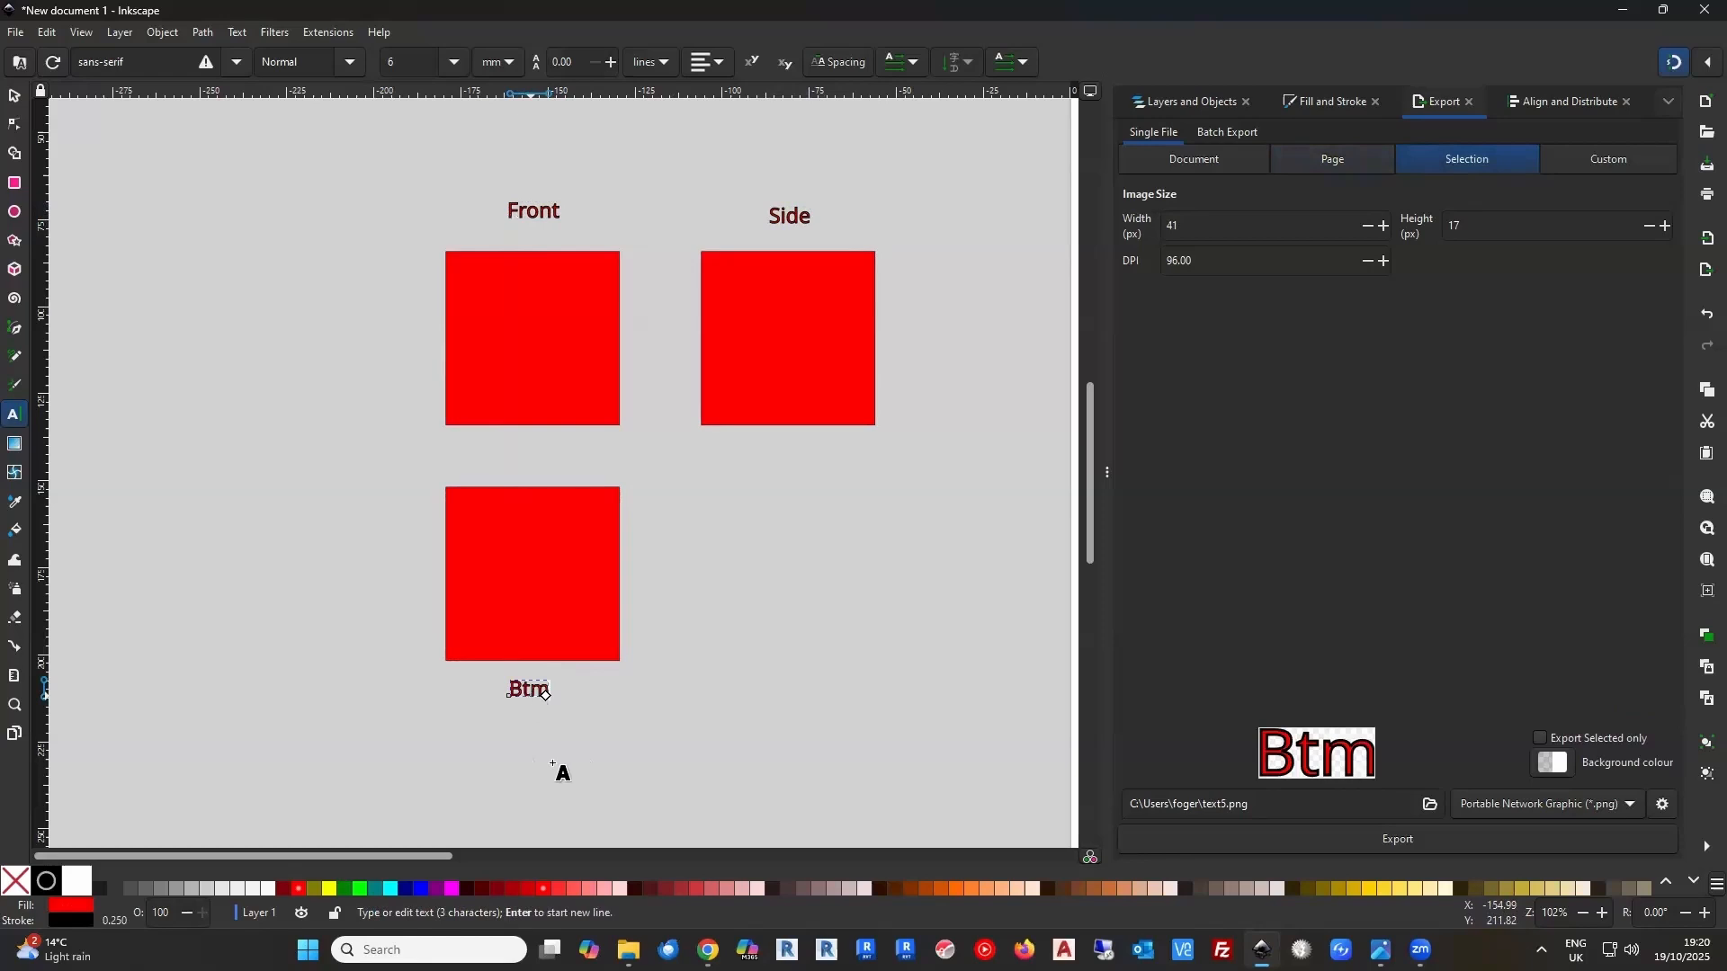
click(14, 95)
click(745, 561)
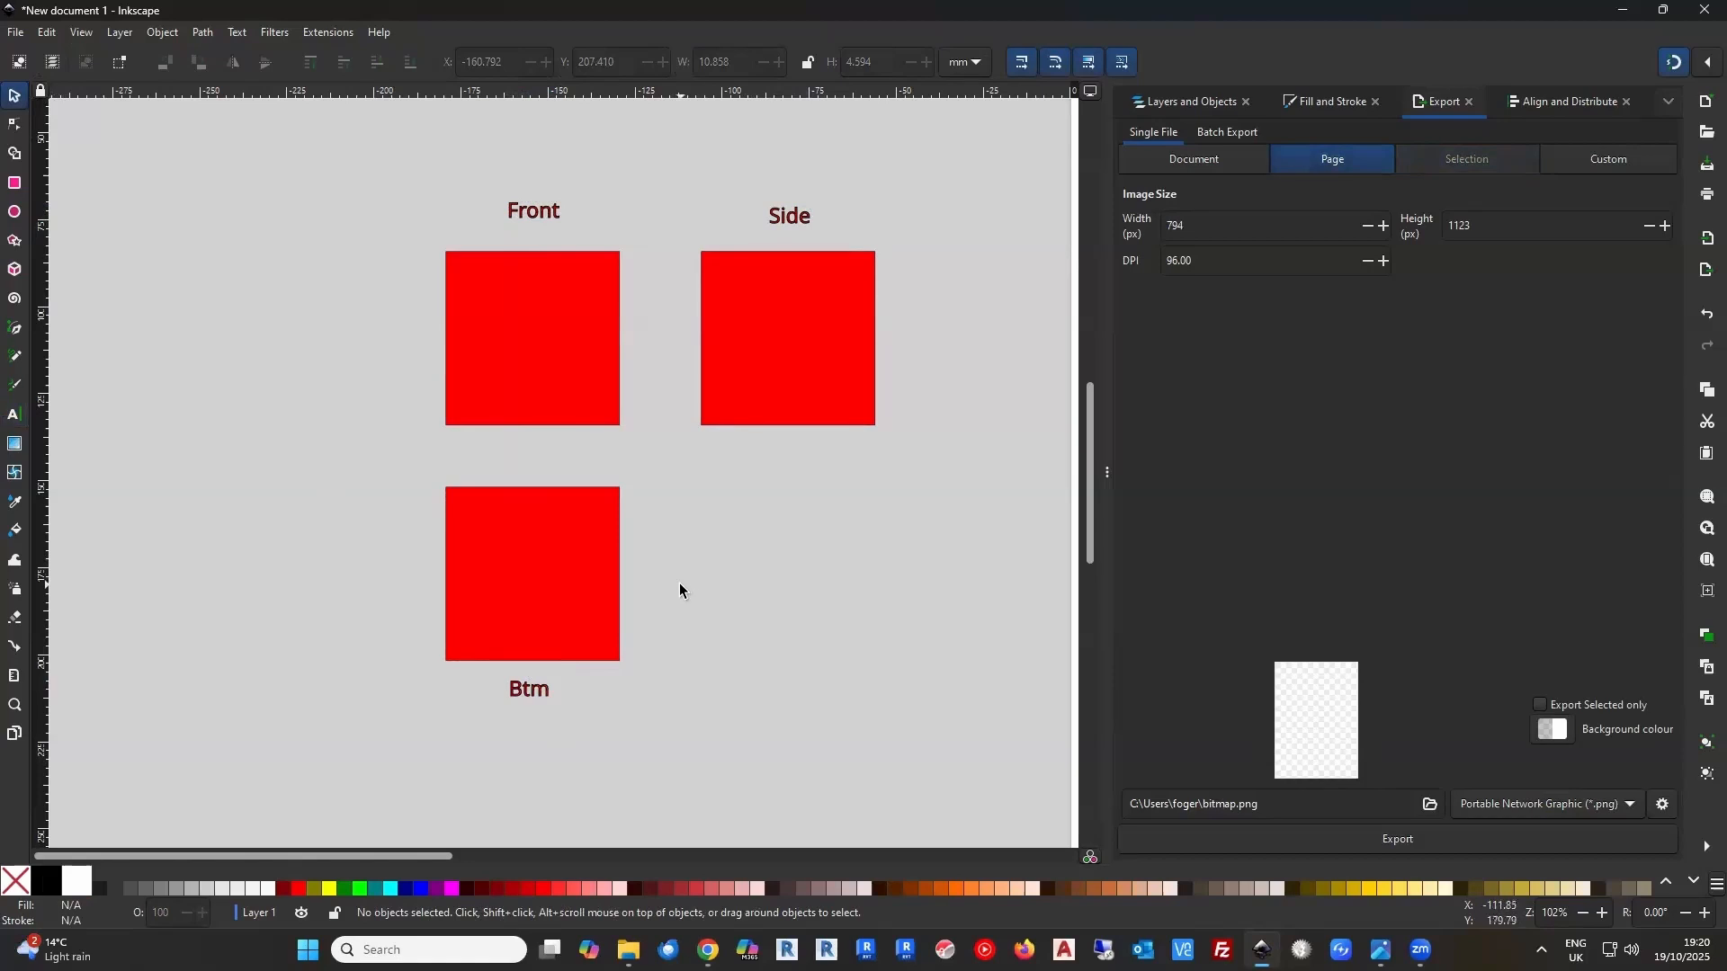
Set the width of the Side square to 46 mm
click(790, 386)
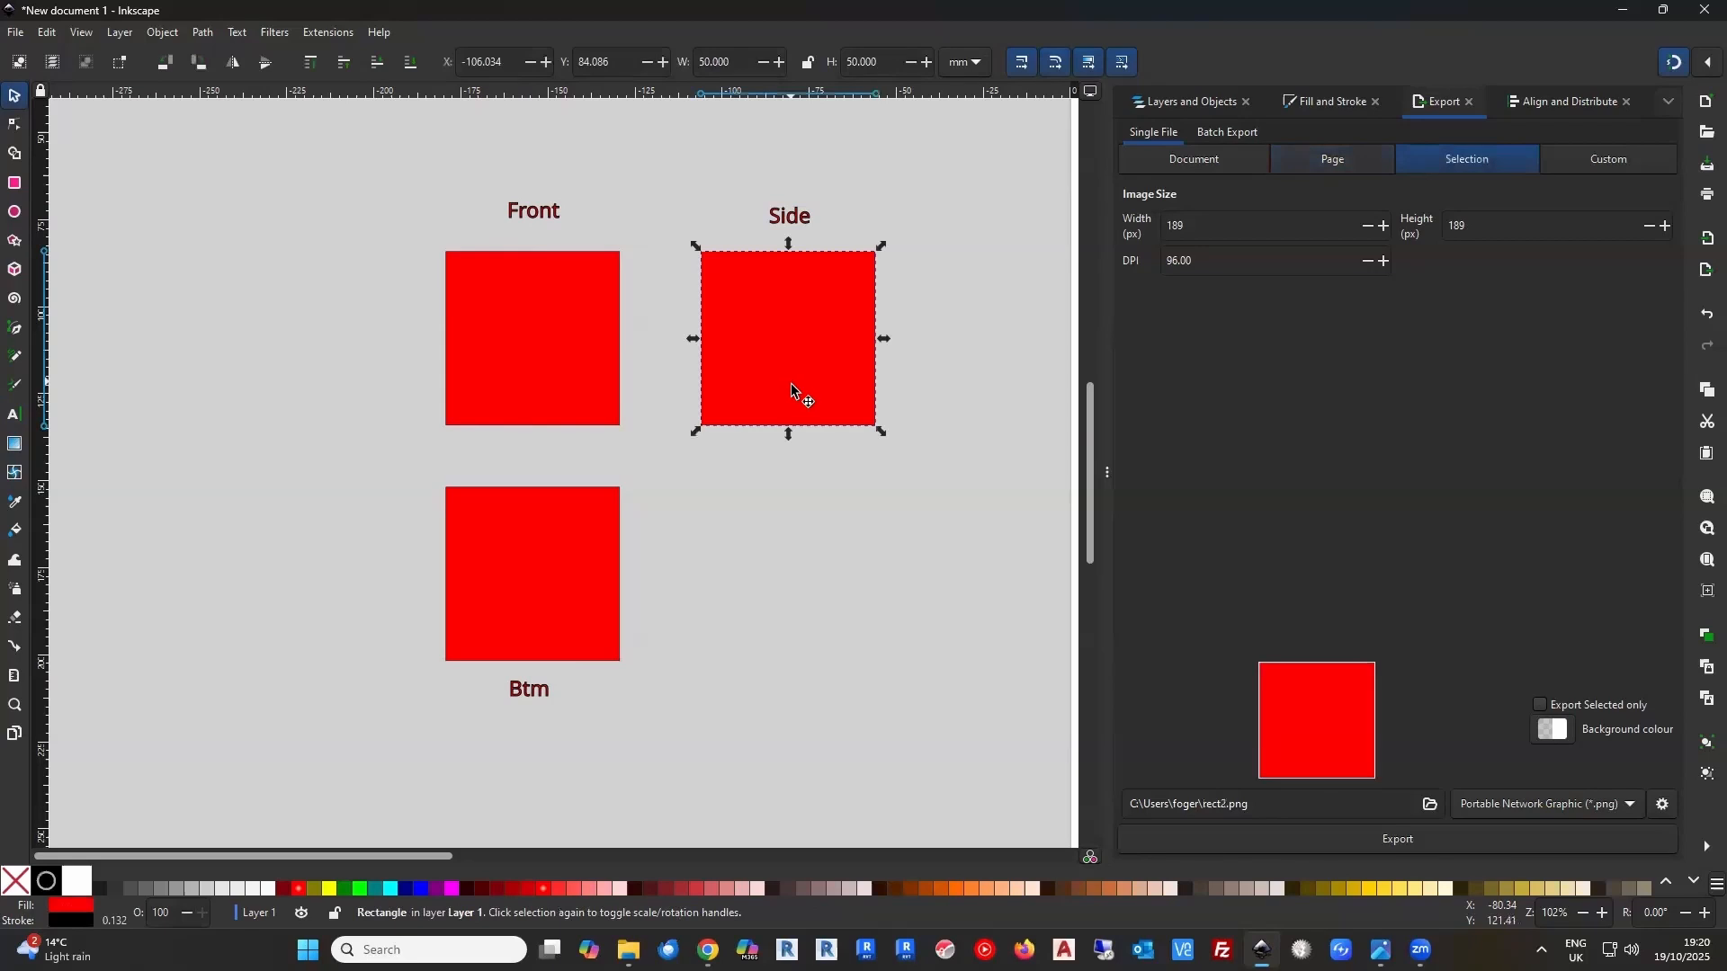
triple_click(743, 60)
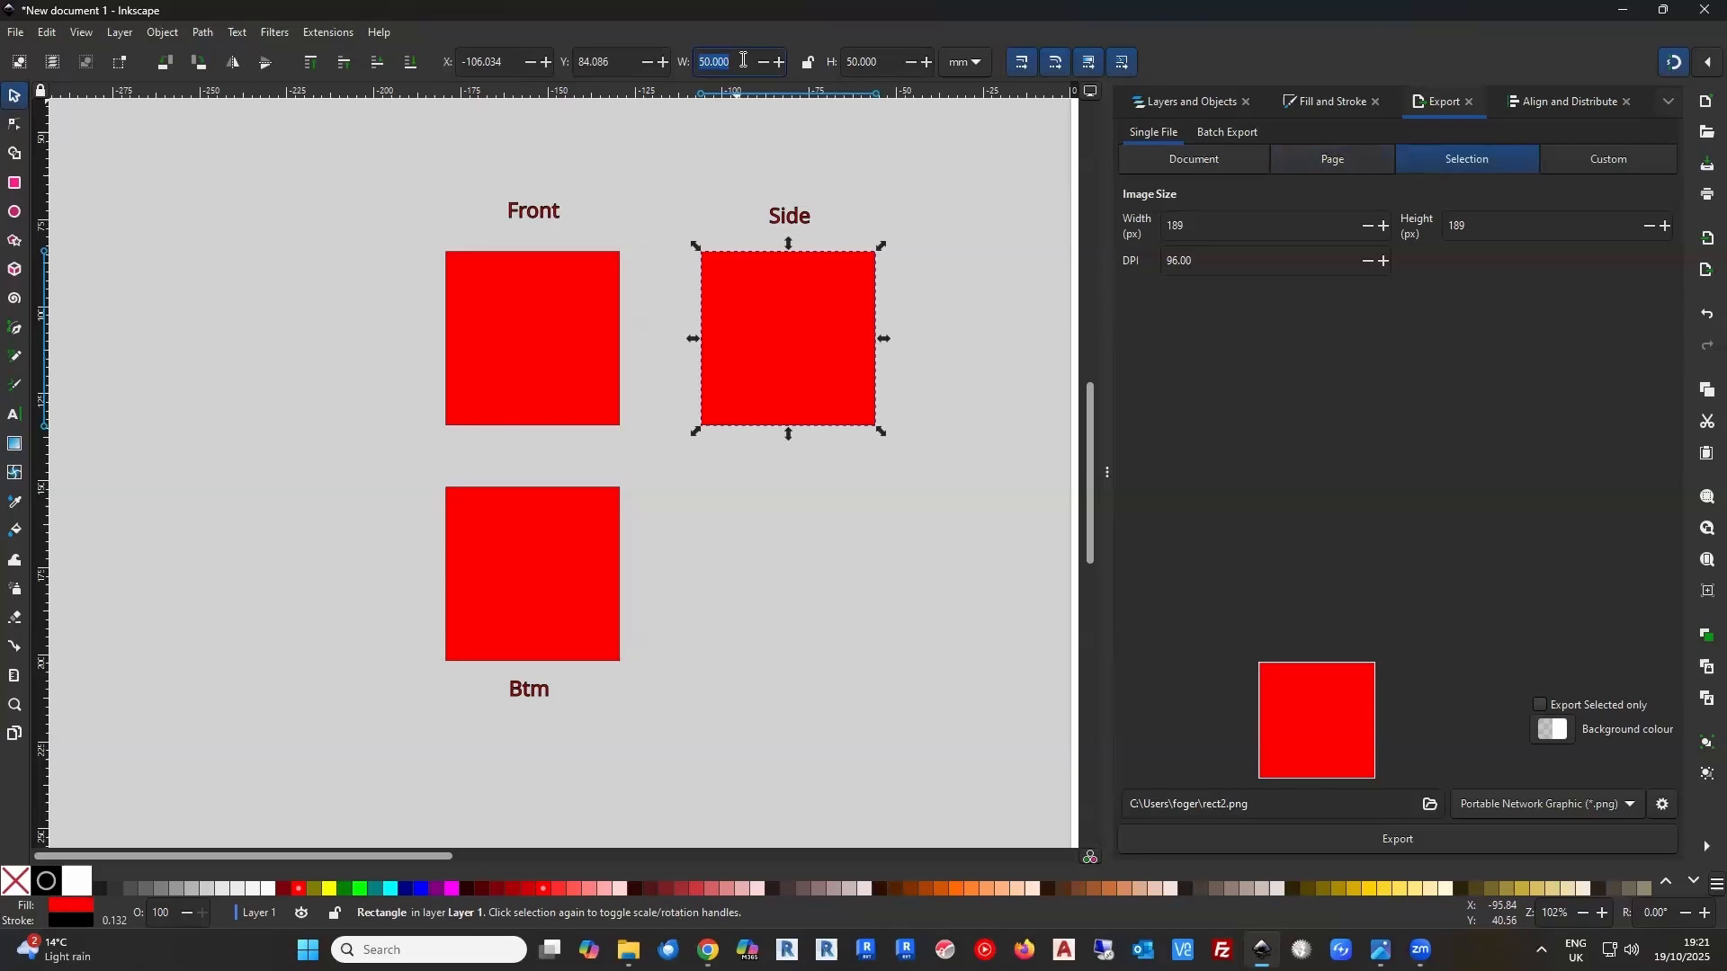
text(46)
click(850, 184)
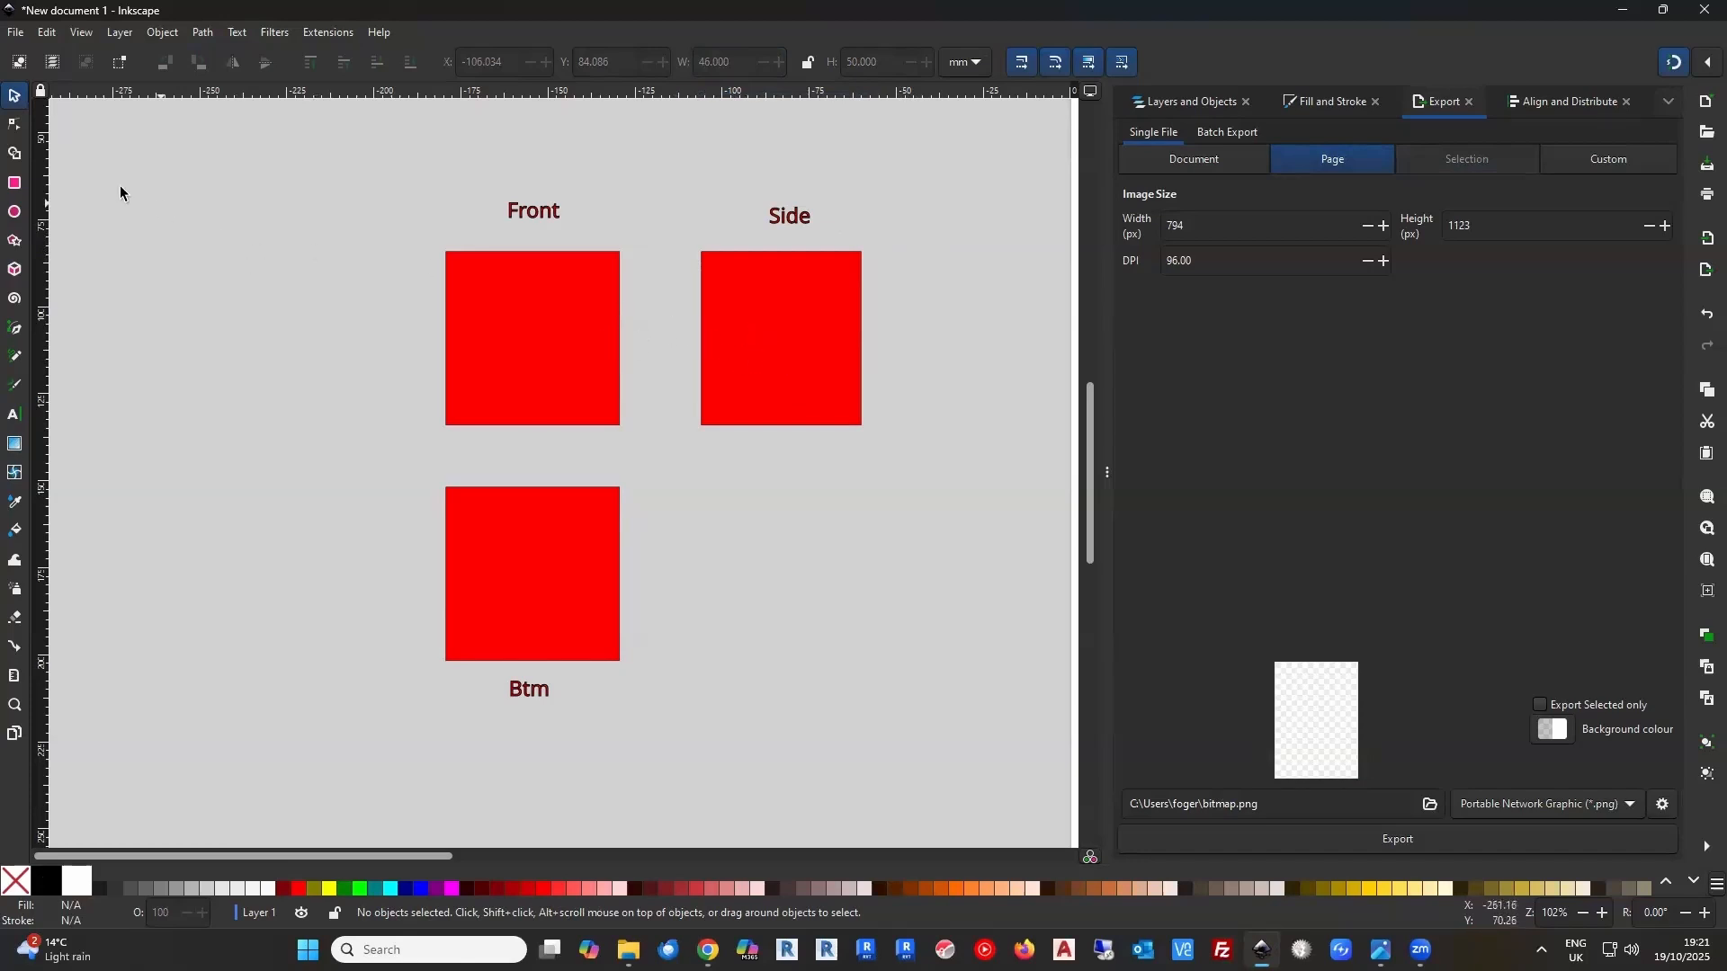
Draw a straight vertical Pen line about 50 mm long down the Side panel's left edge, from corner to corner
click(17, 332)
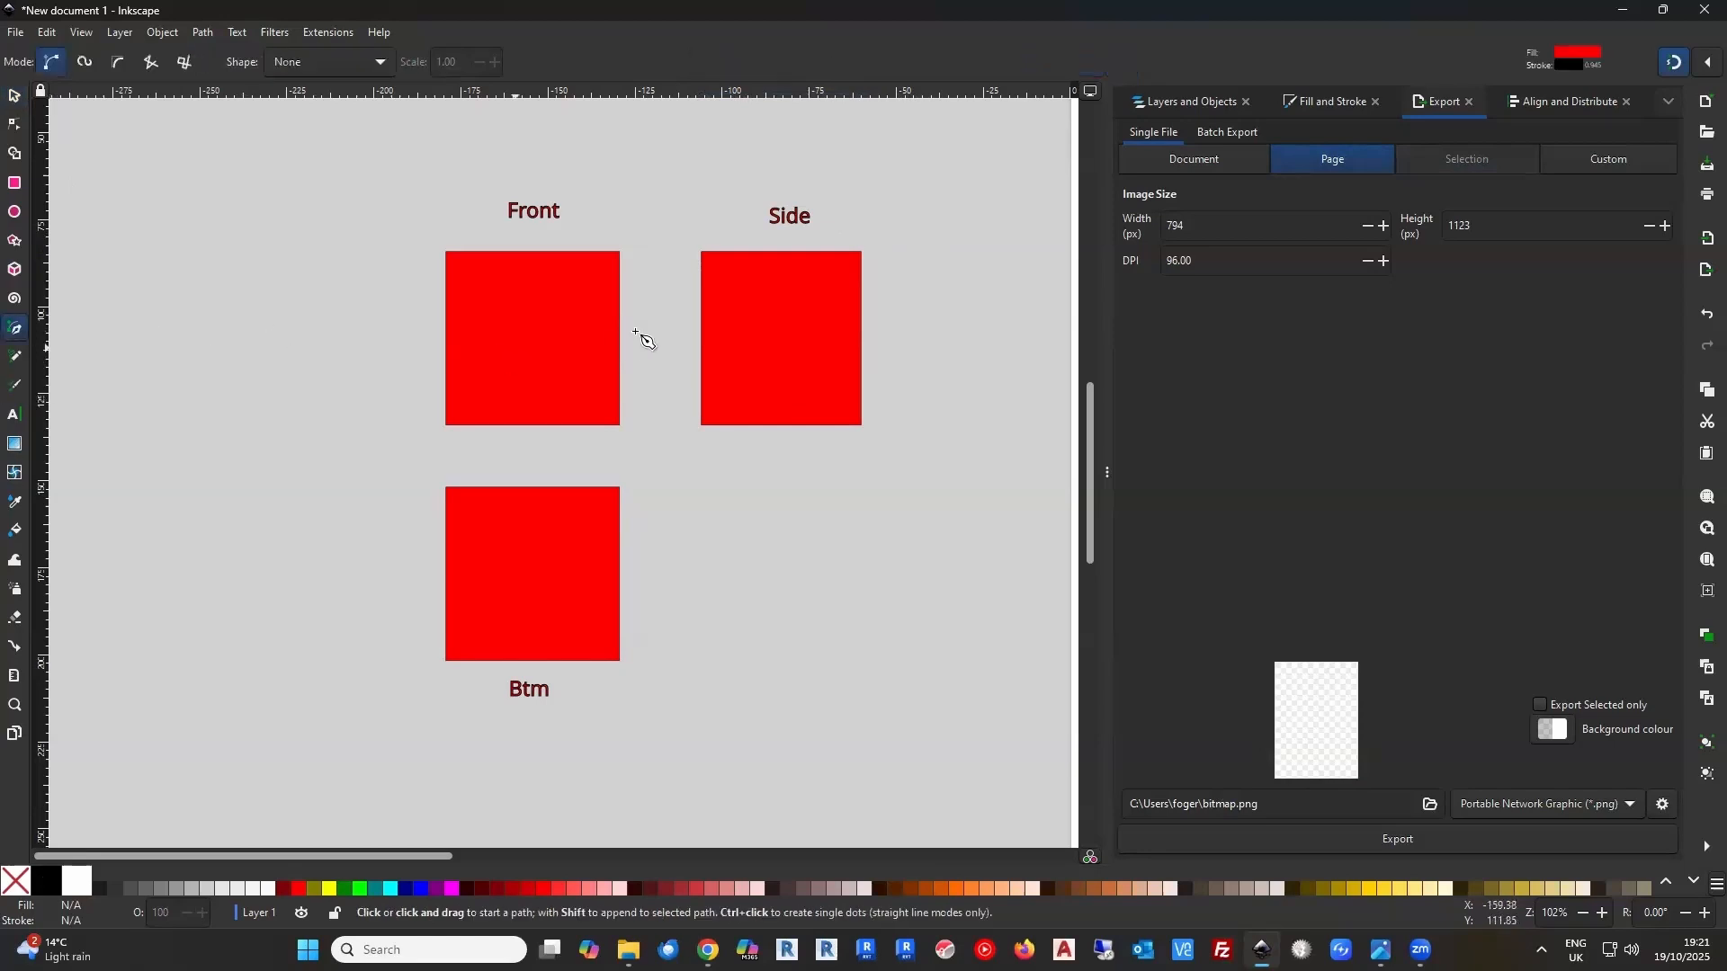
click(703, 253)
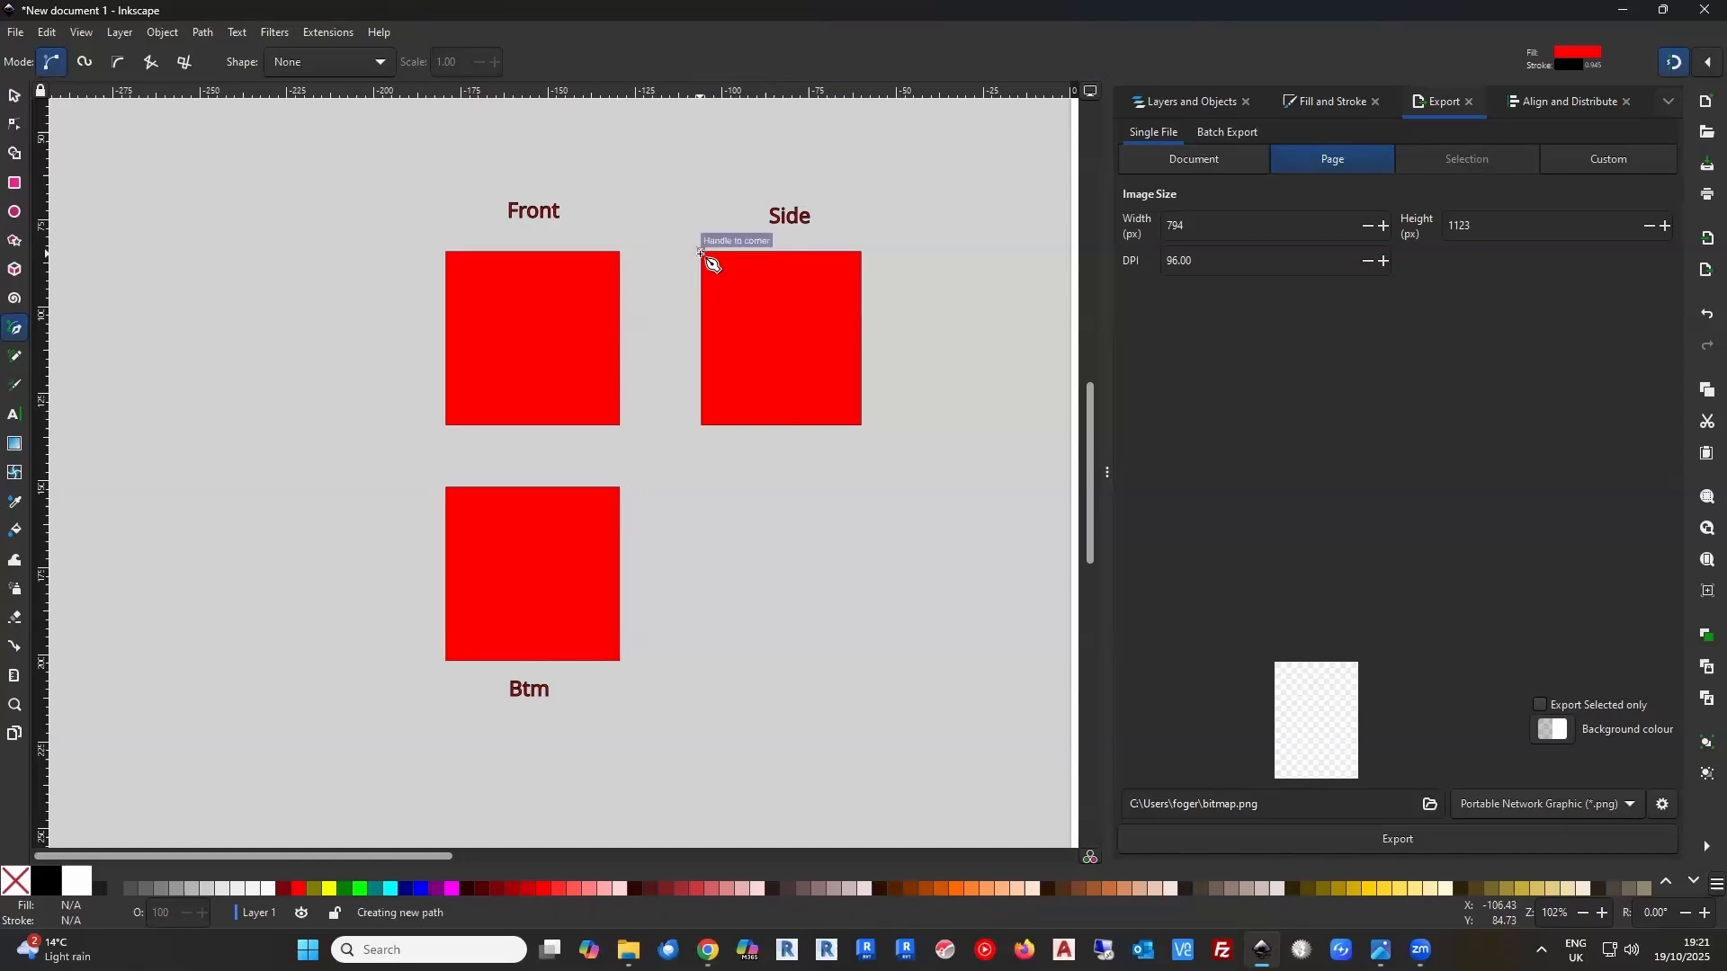
double_click(703, 427)
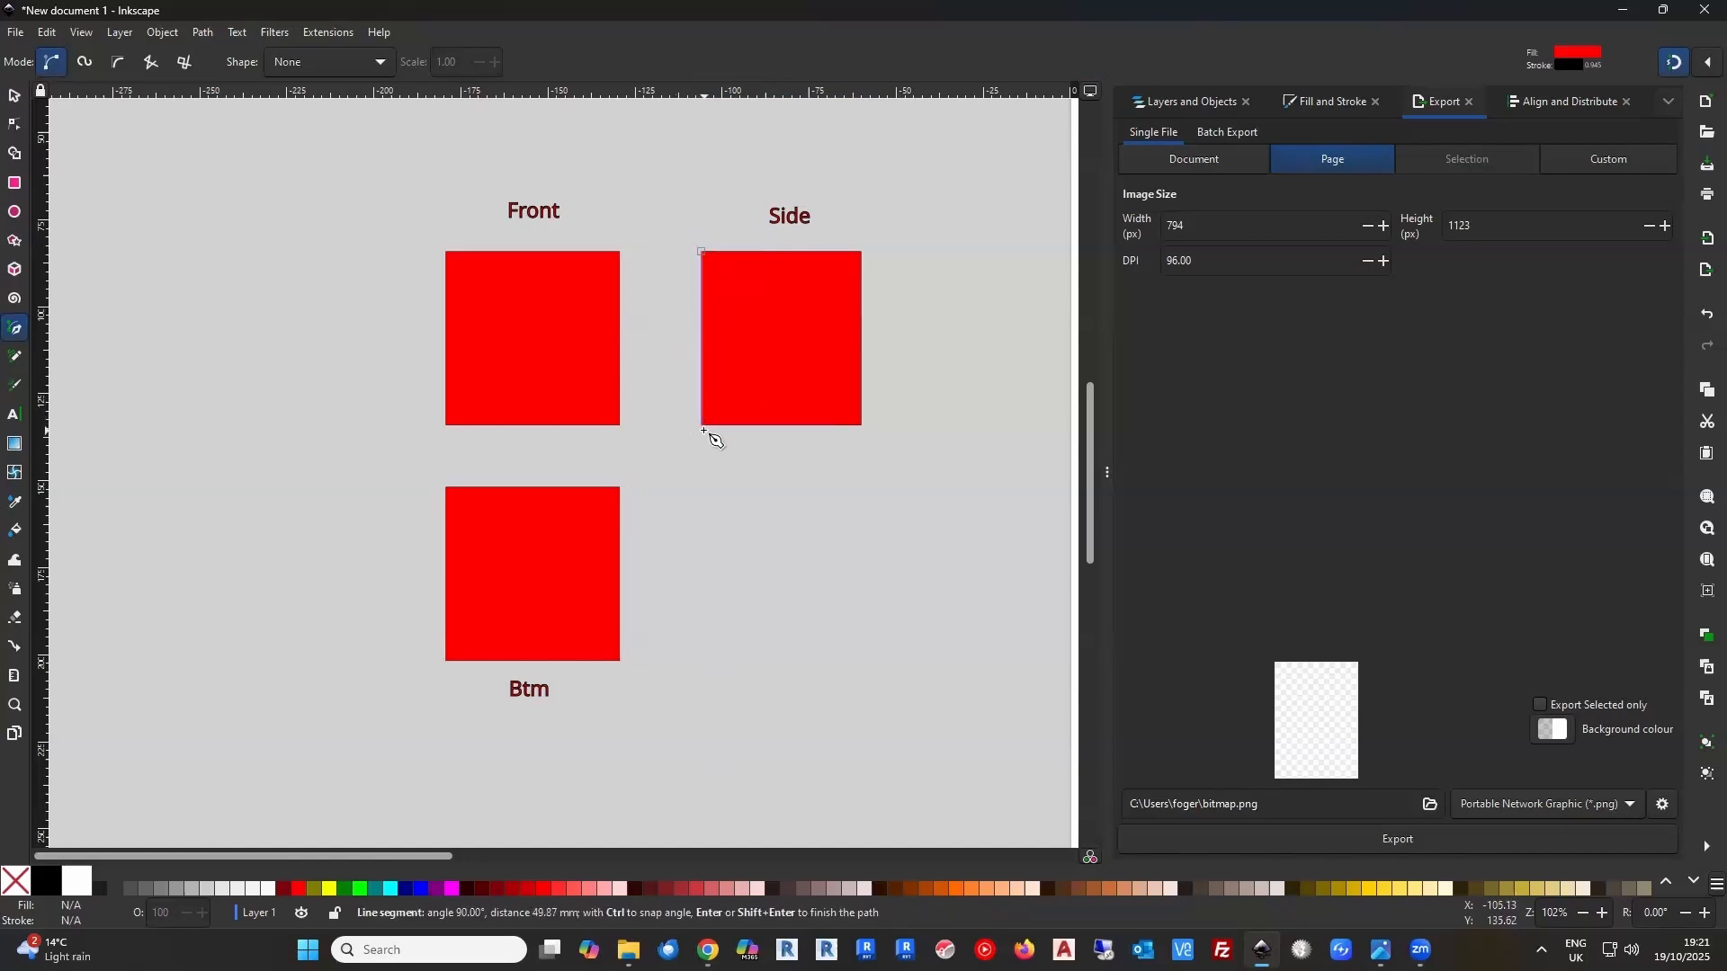
click(13, 99)
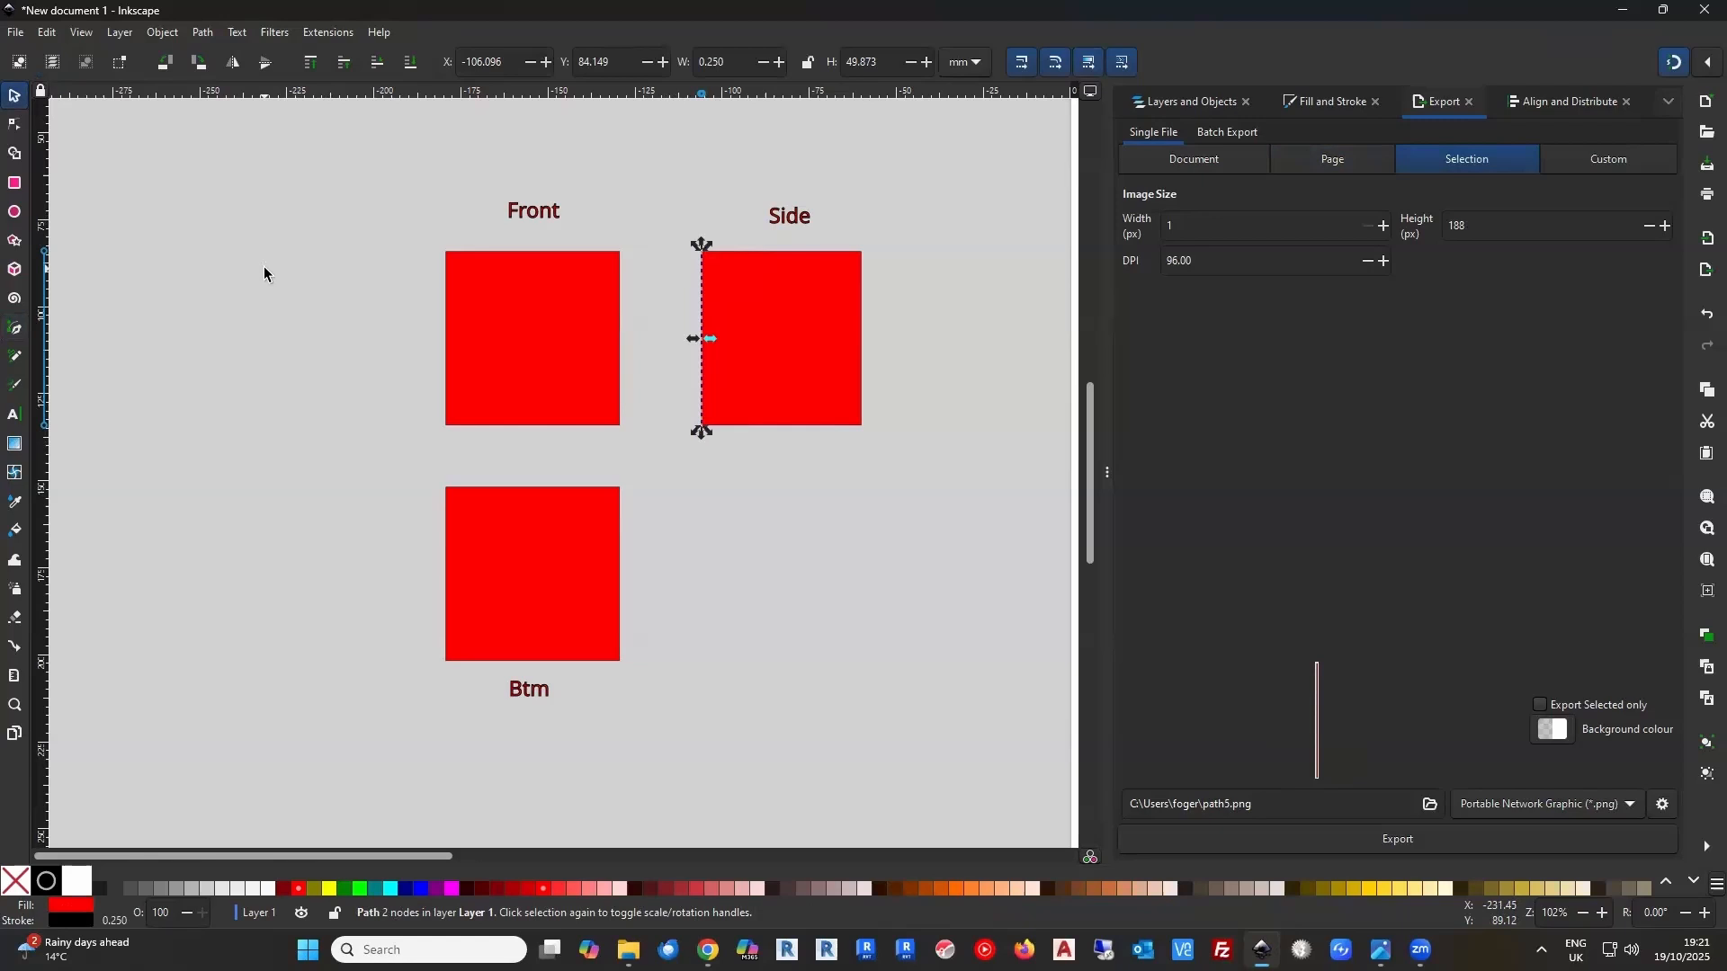
Apply QuickJoint tabs to the left-edge line with 5 tabs, 2 mm material thickness and 0.1 mm laser kerf
click(323, 36)
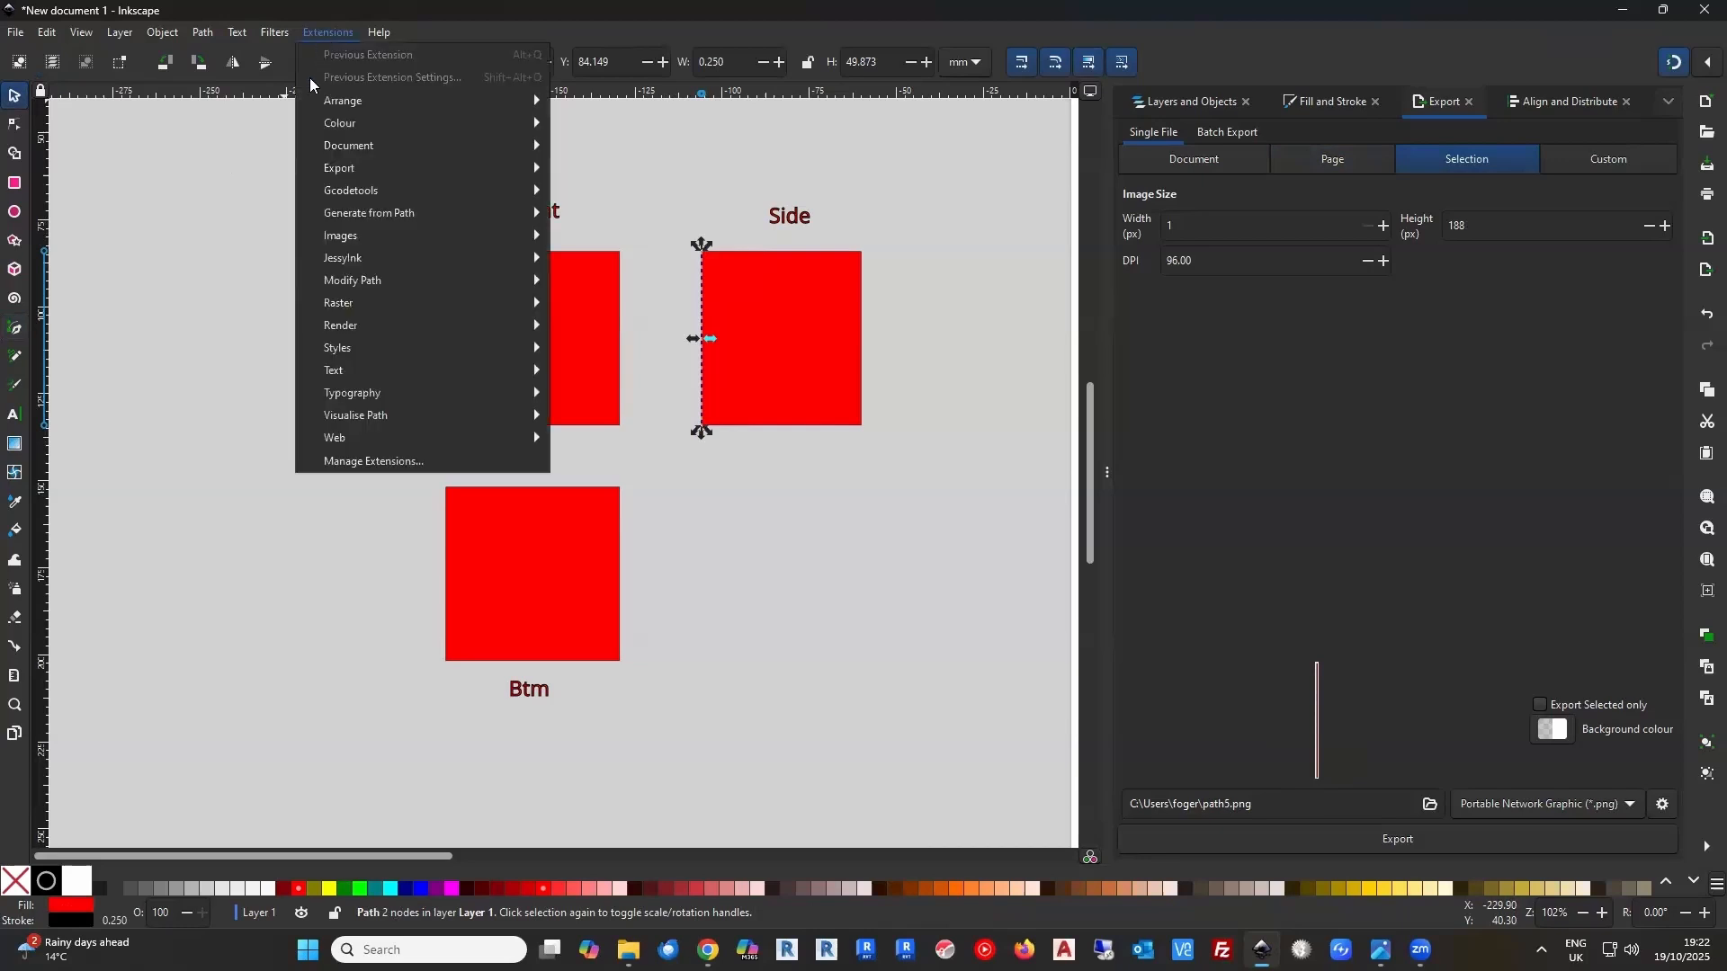
mouse_move(336, 285)
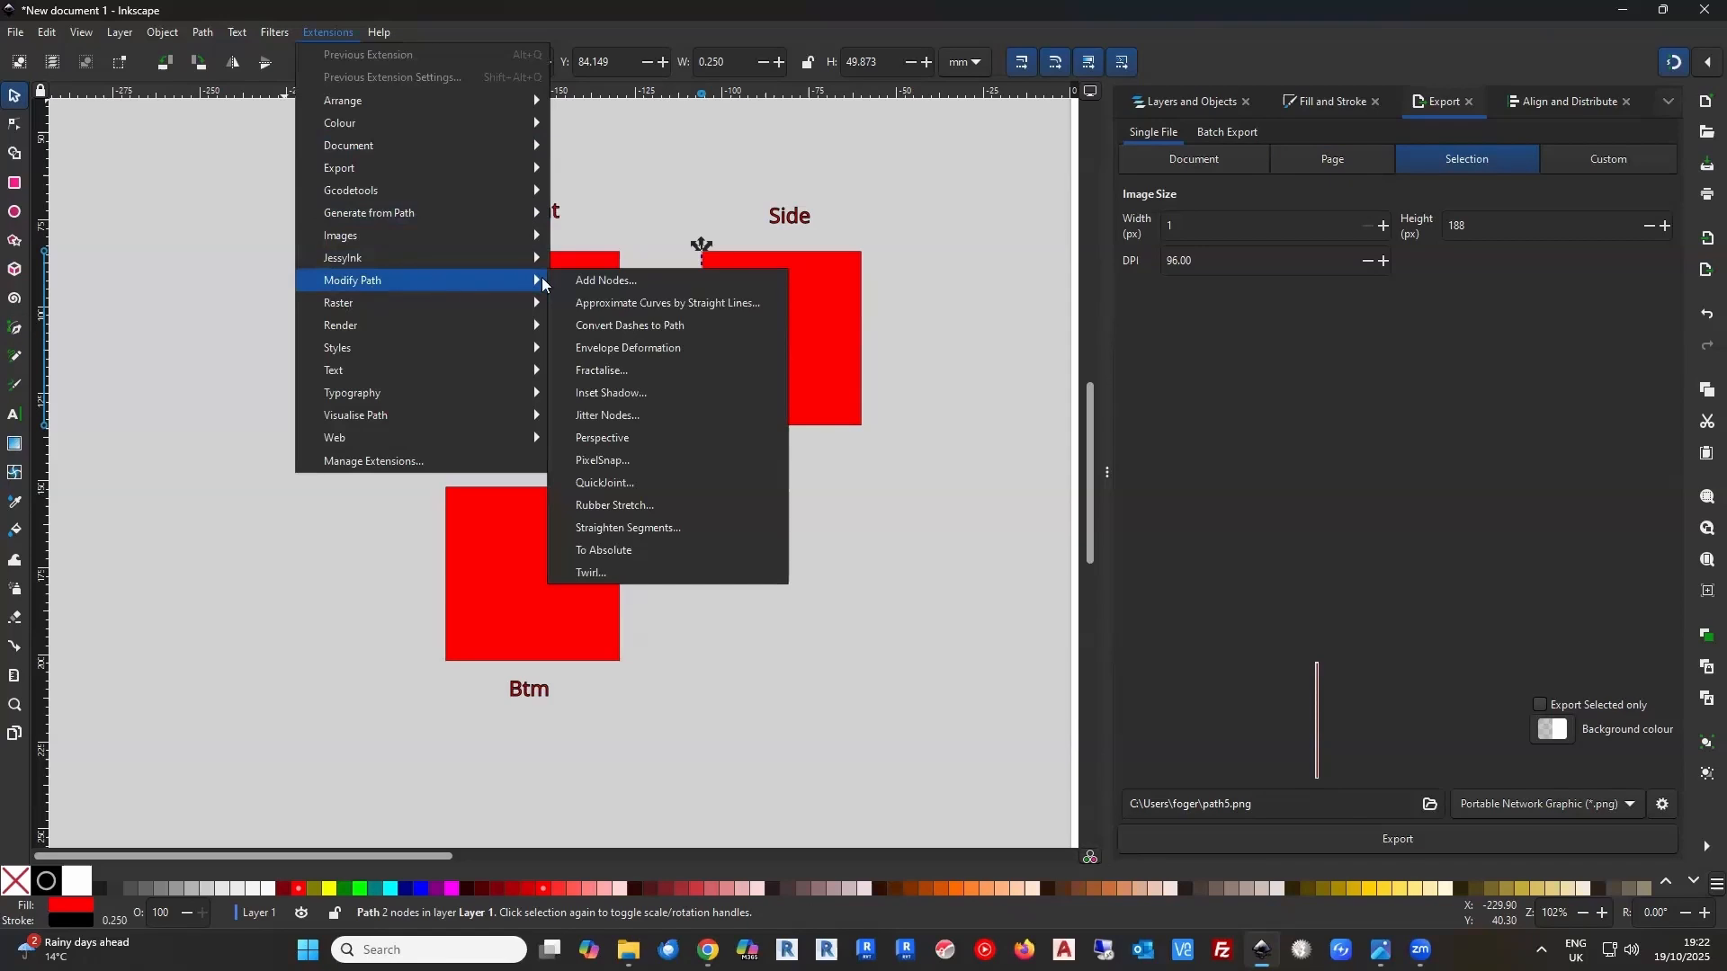
click(630, 484)
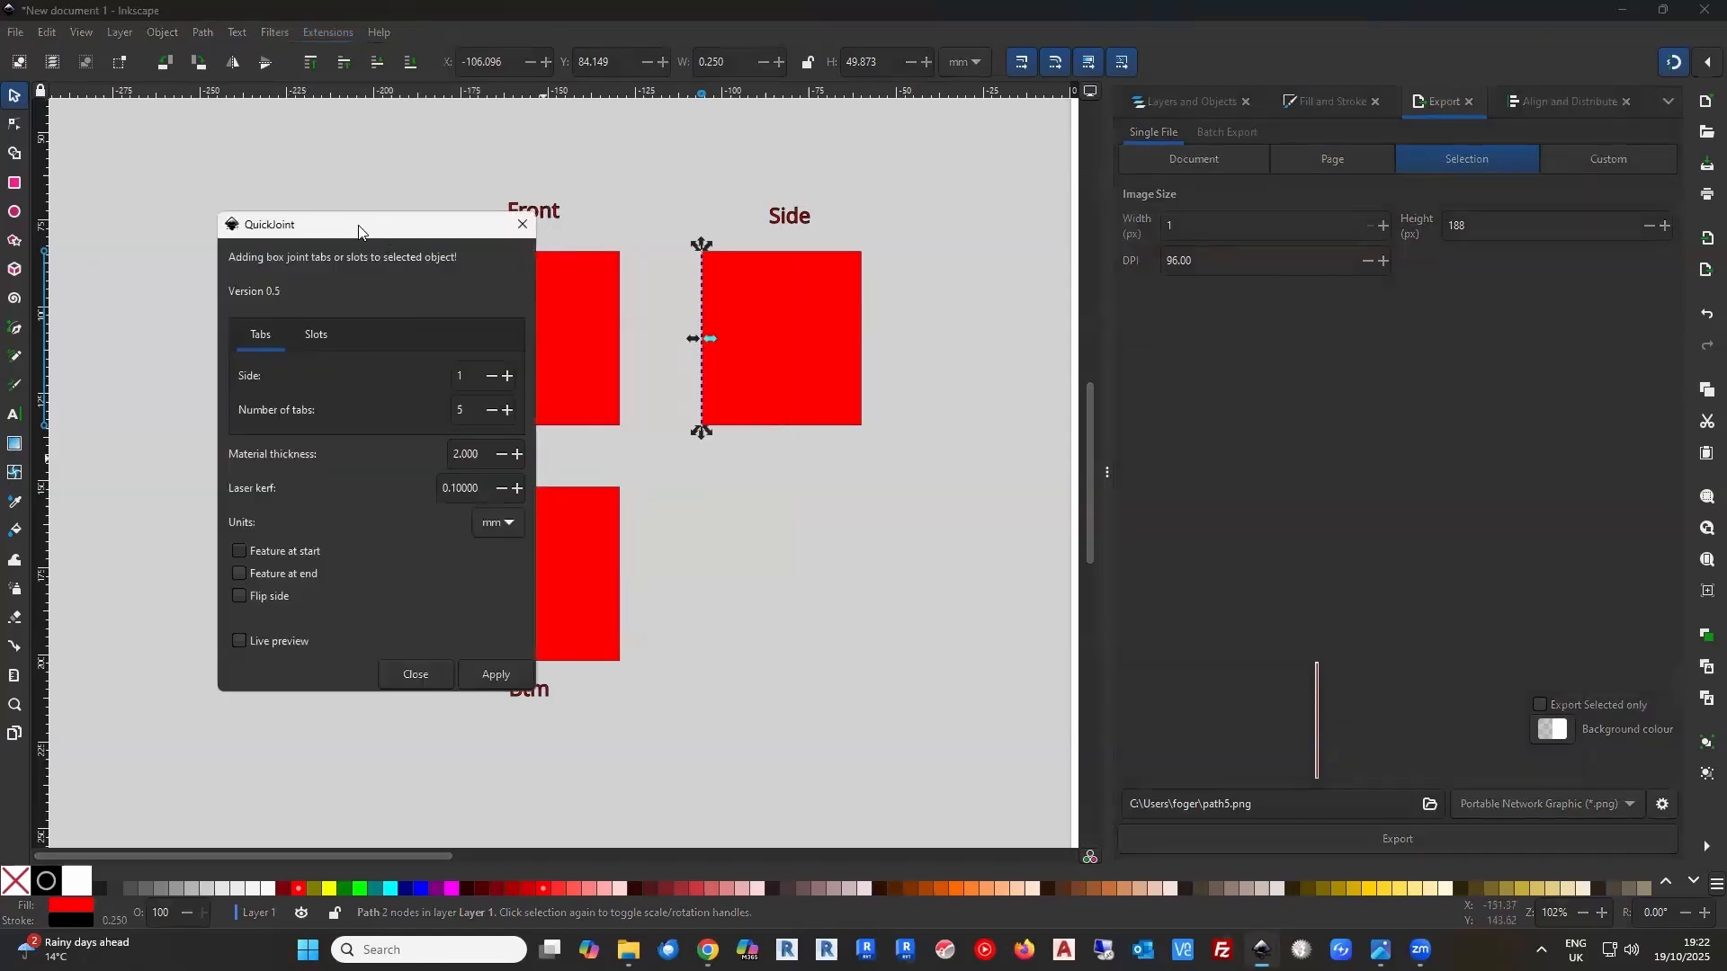
drag(358, 227, 231, 153)
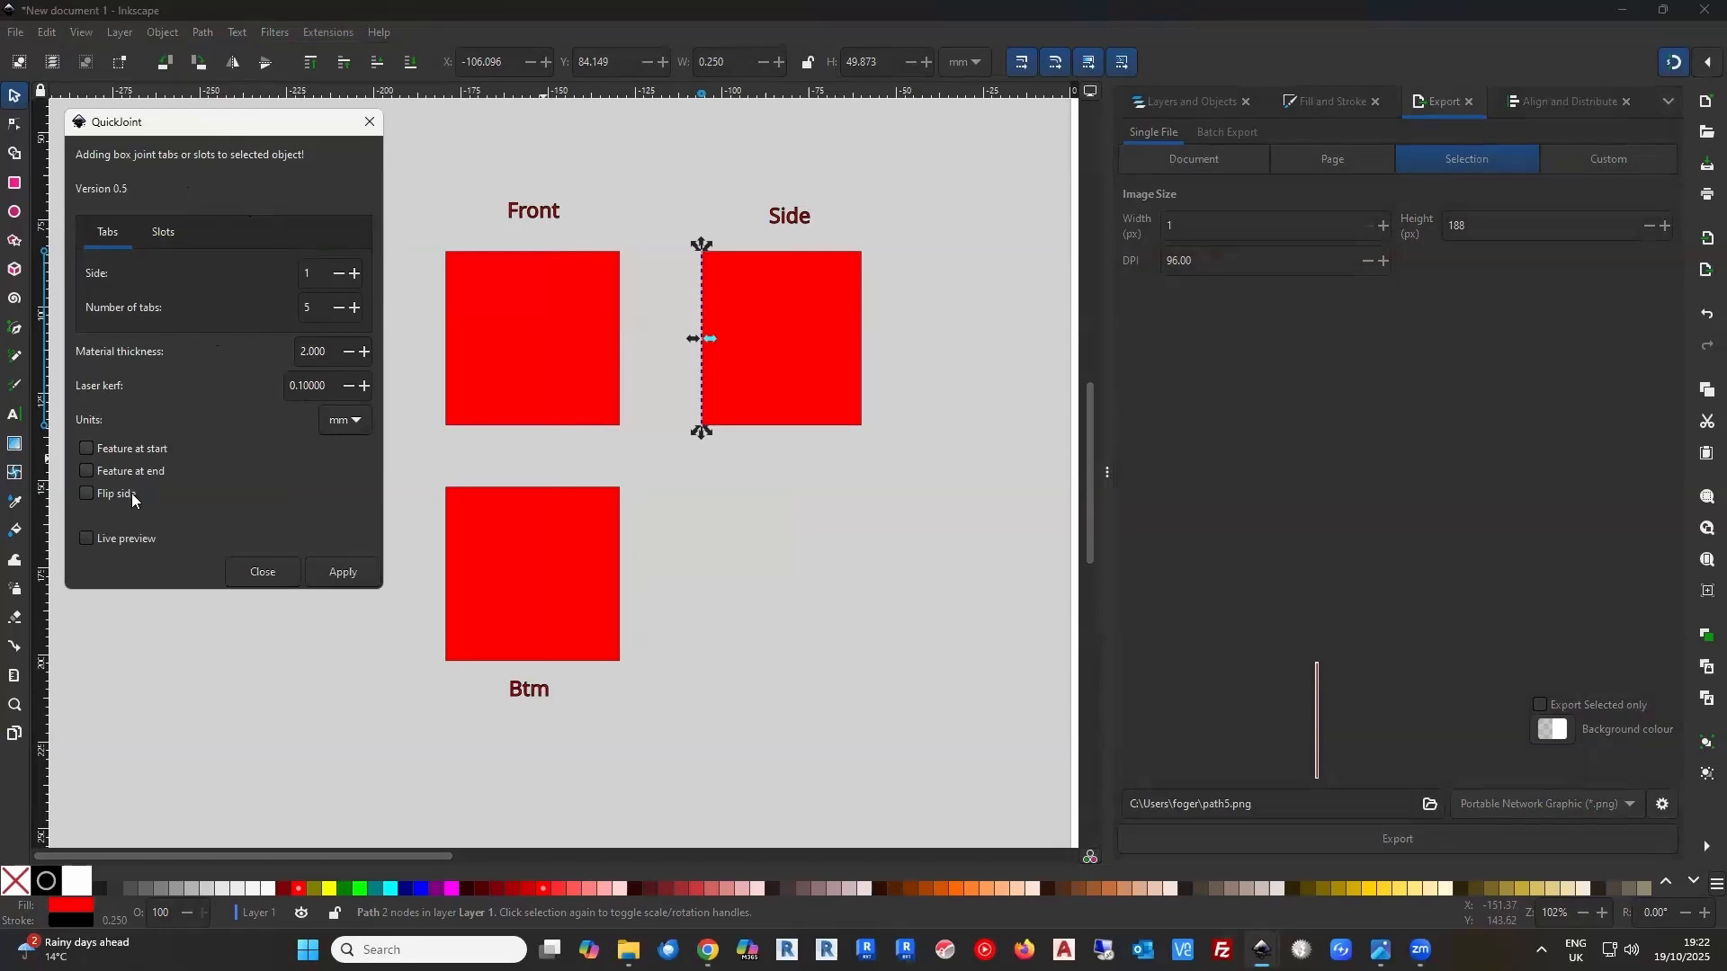
click(337, 574)
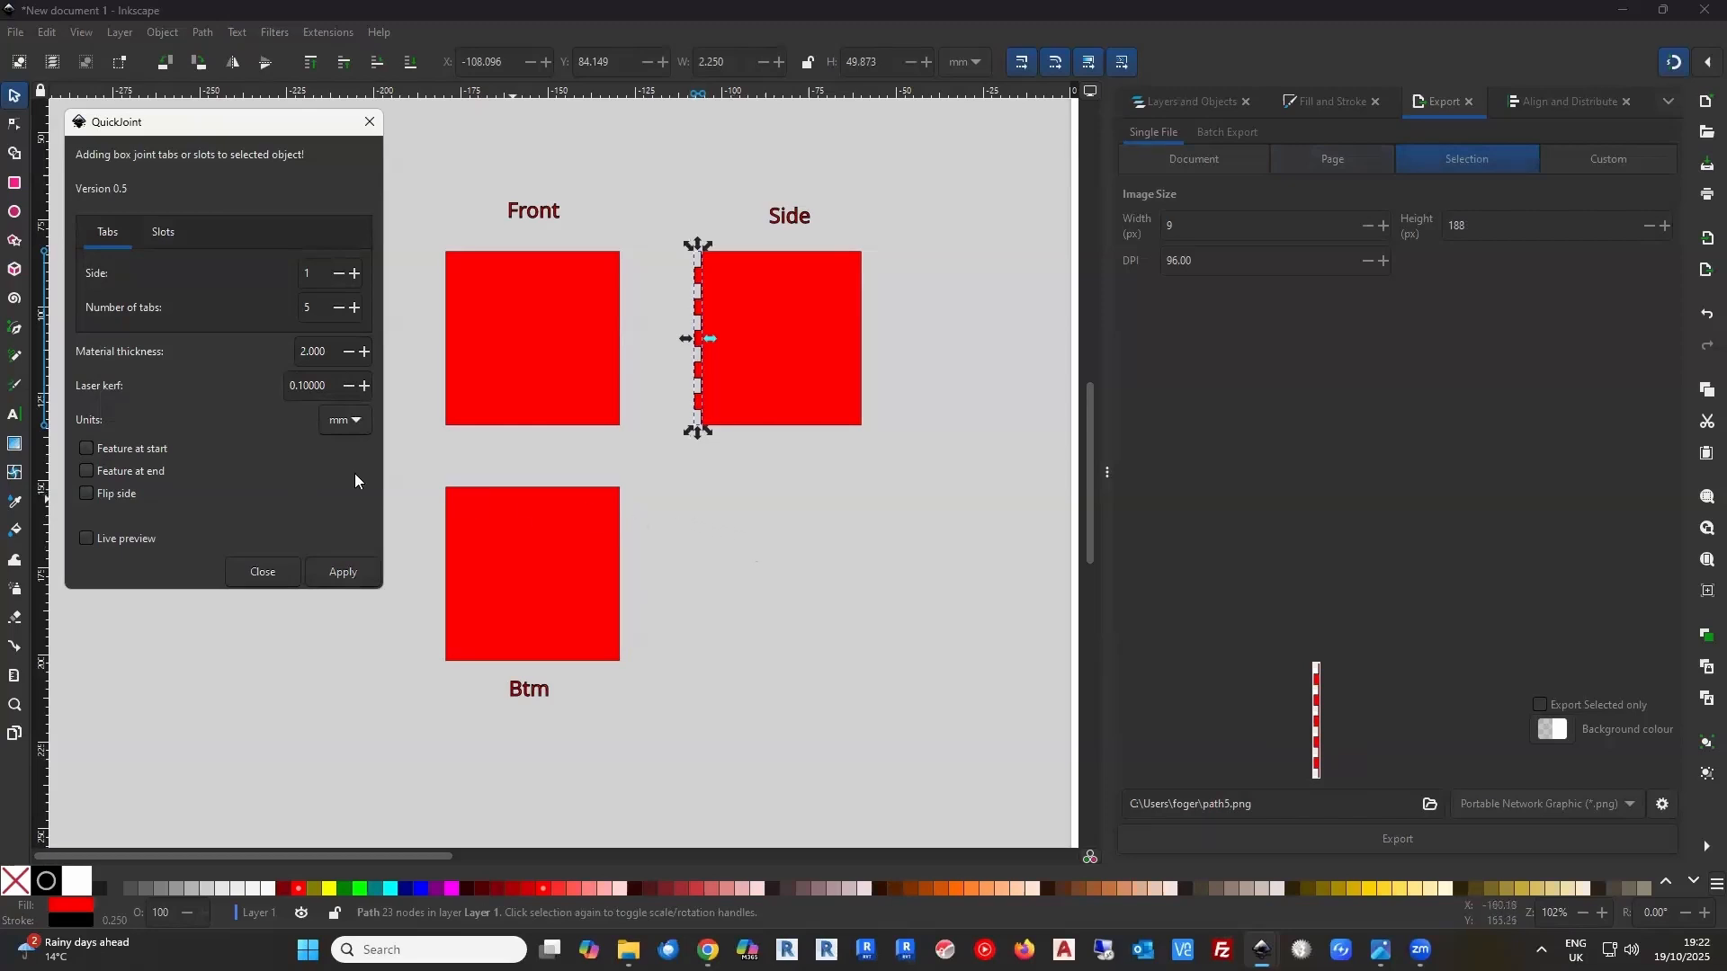
Draw a straight vertical Pen line about 50 mm long down the Side panel's right edge, from corner to corner
click(13, 330)
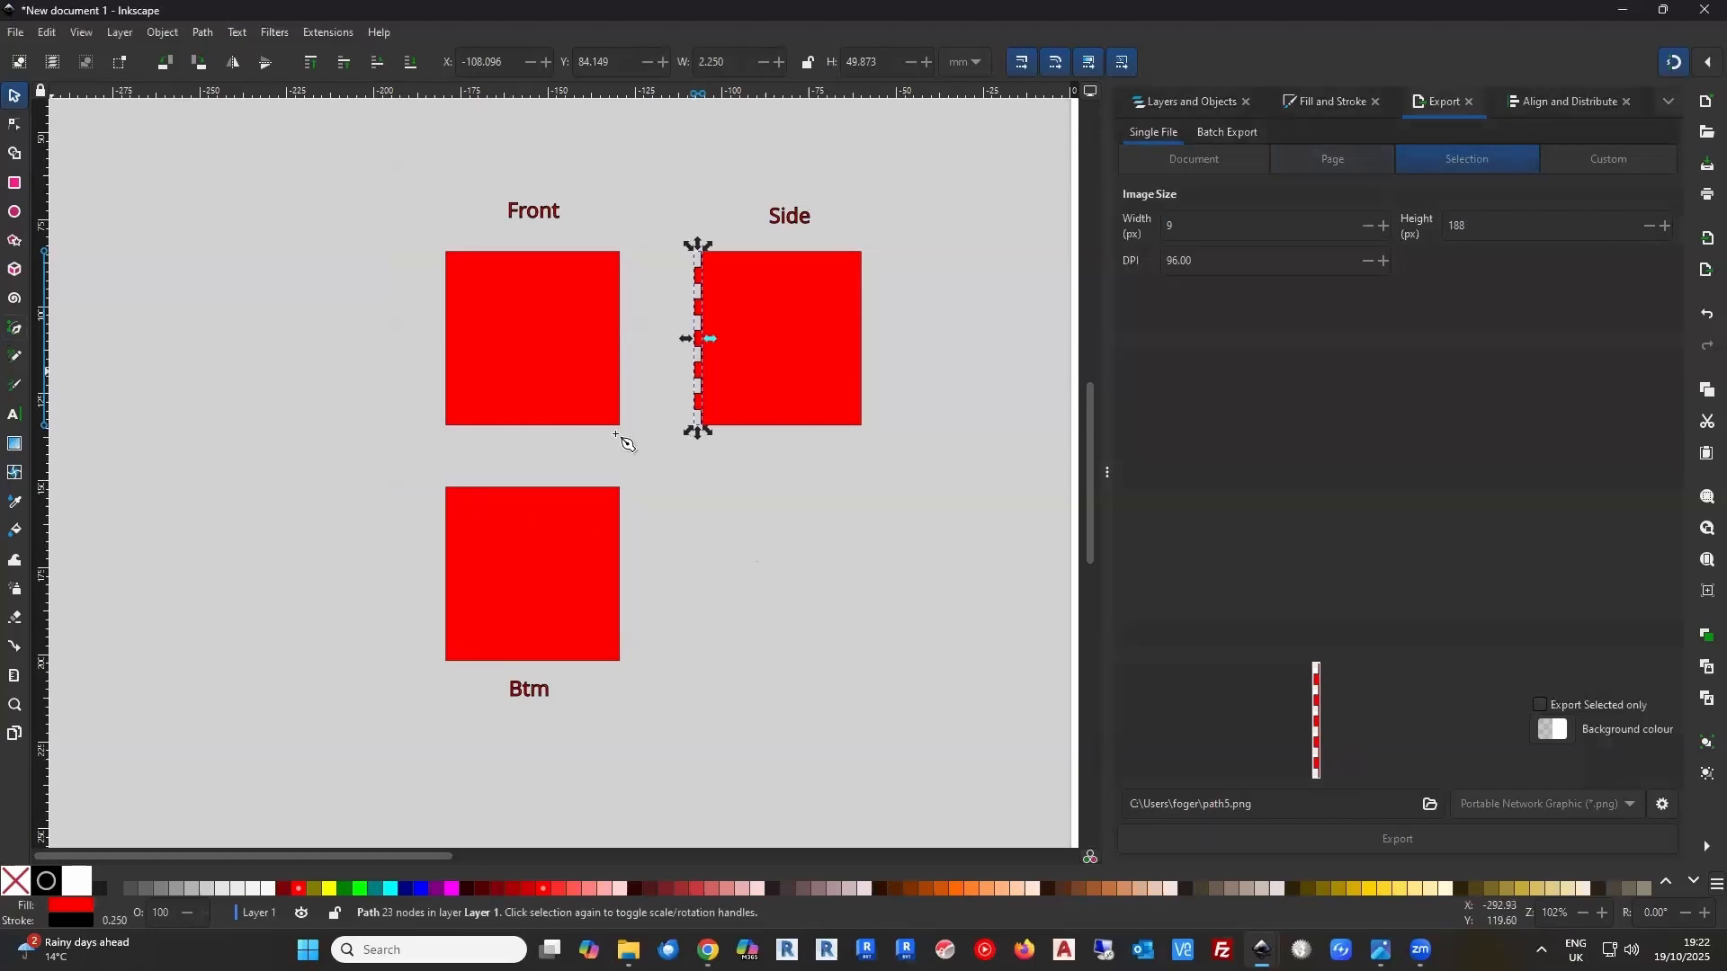
click(863, 252)
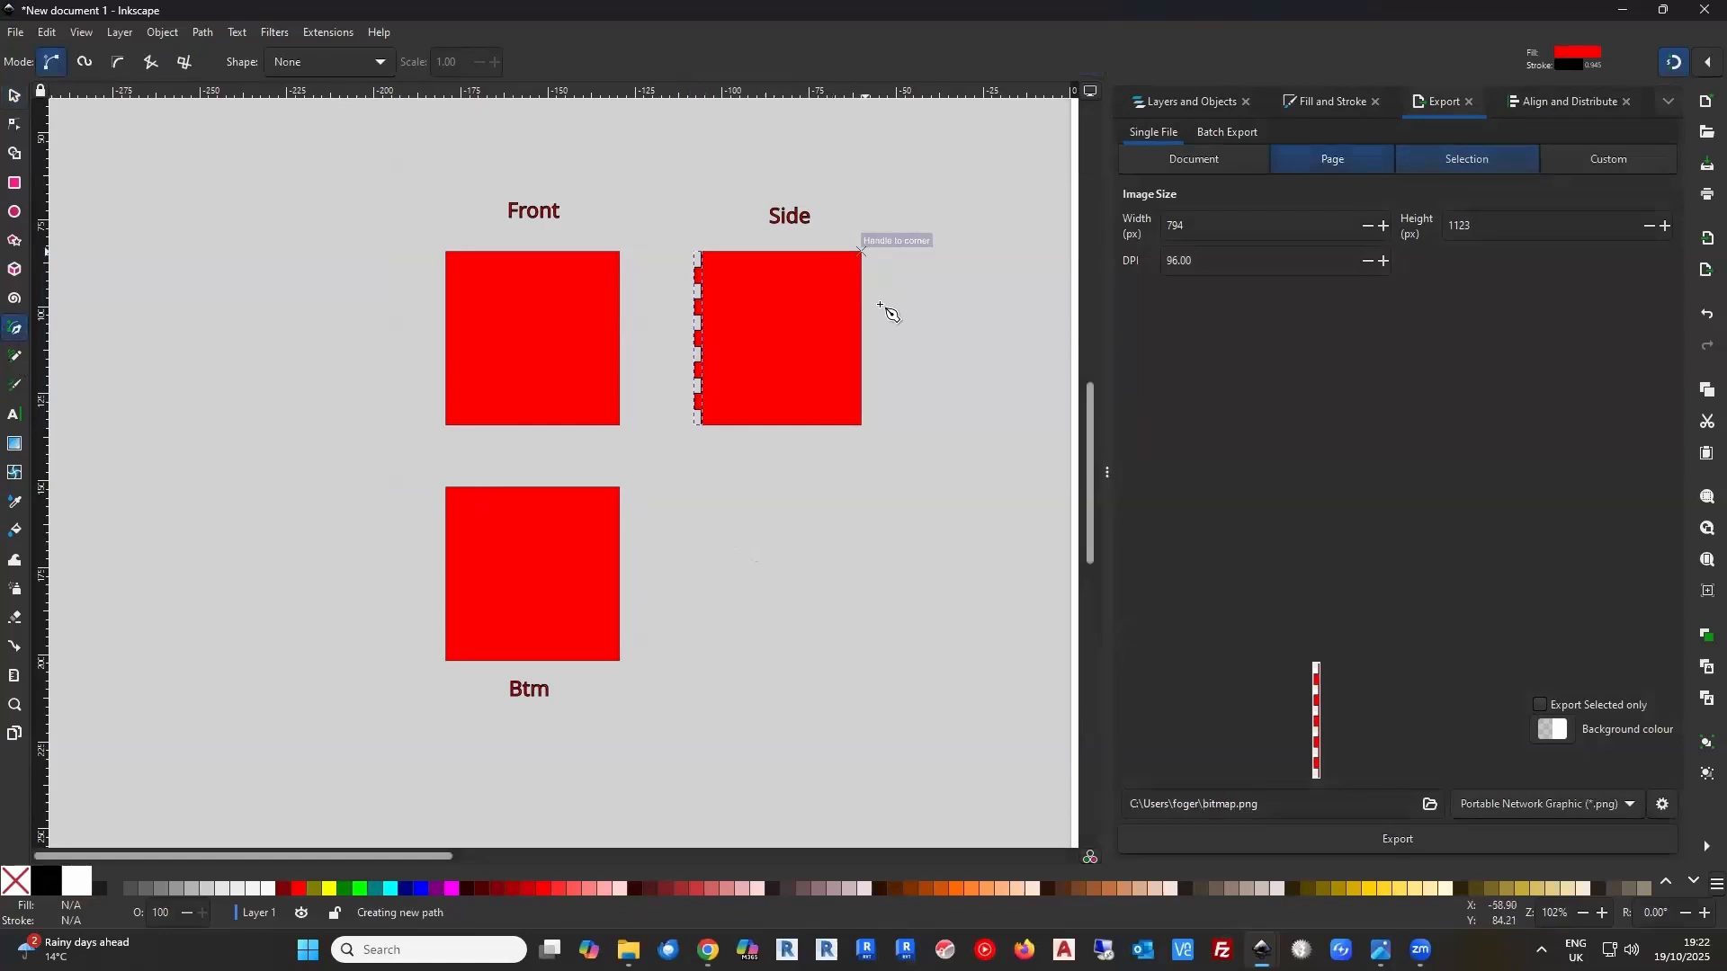
double_click(871, 434)
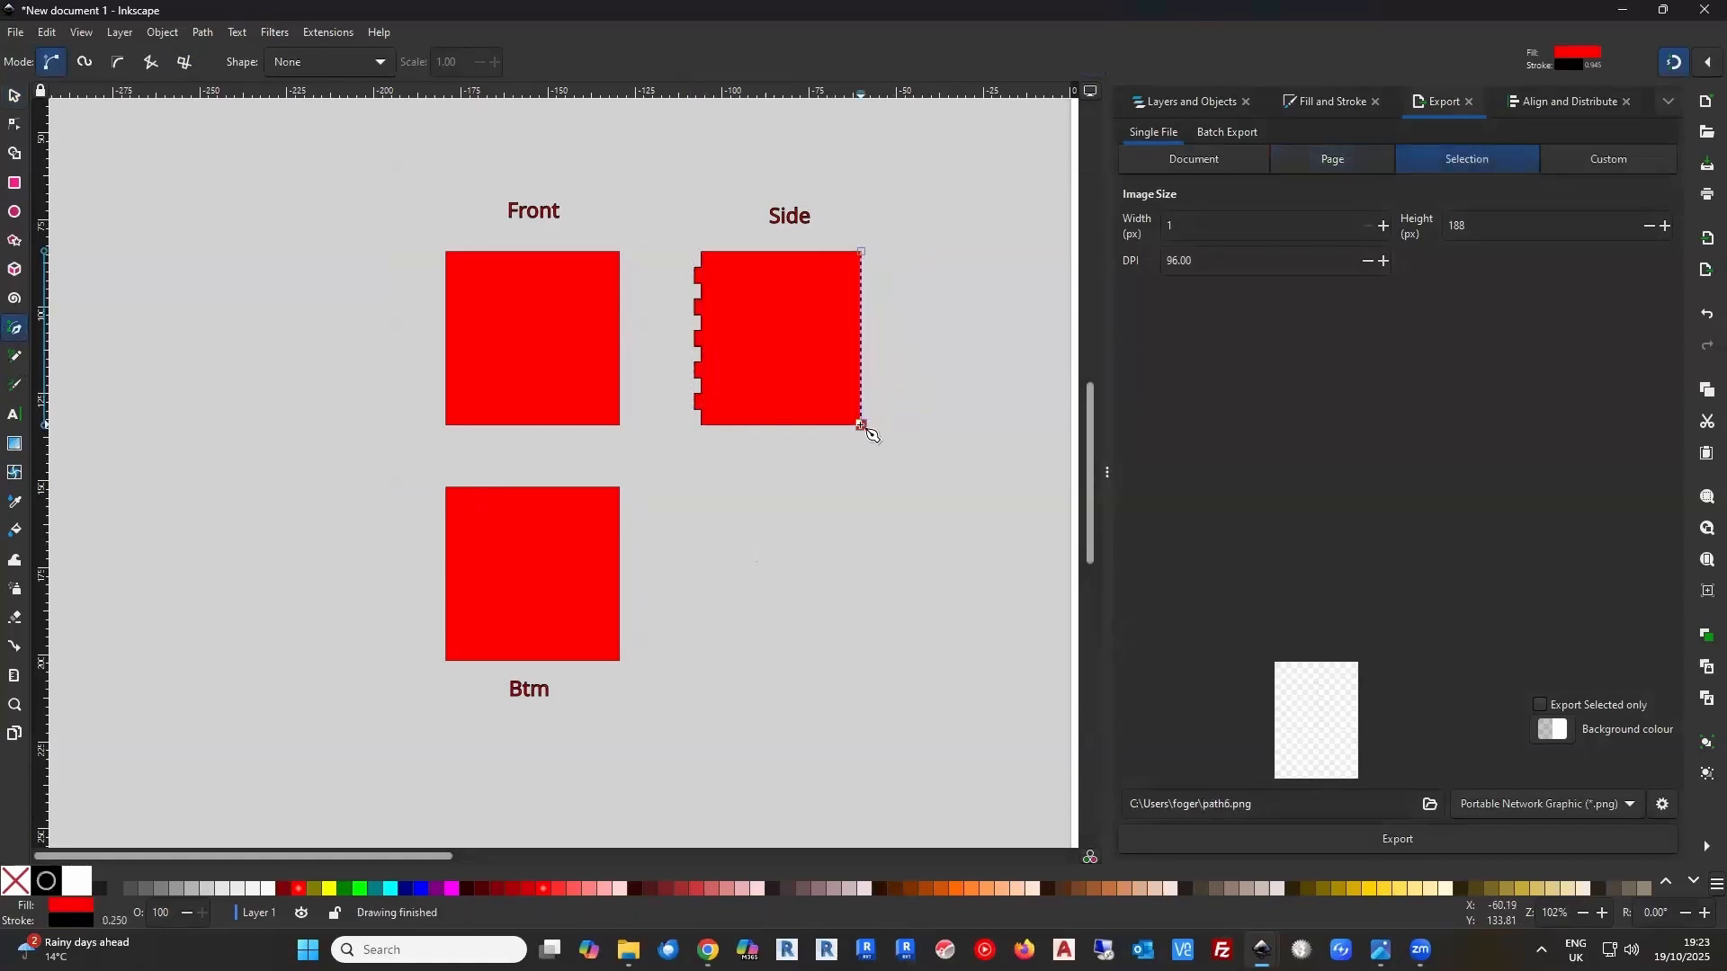
click(14, 95)
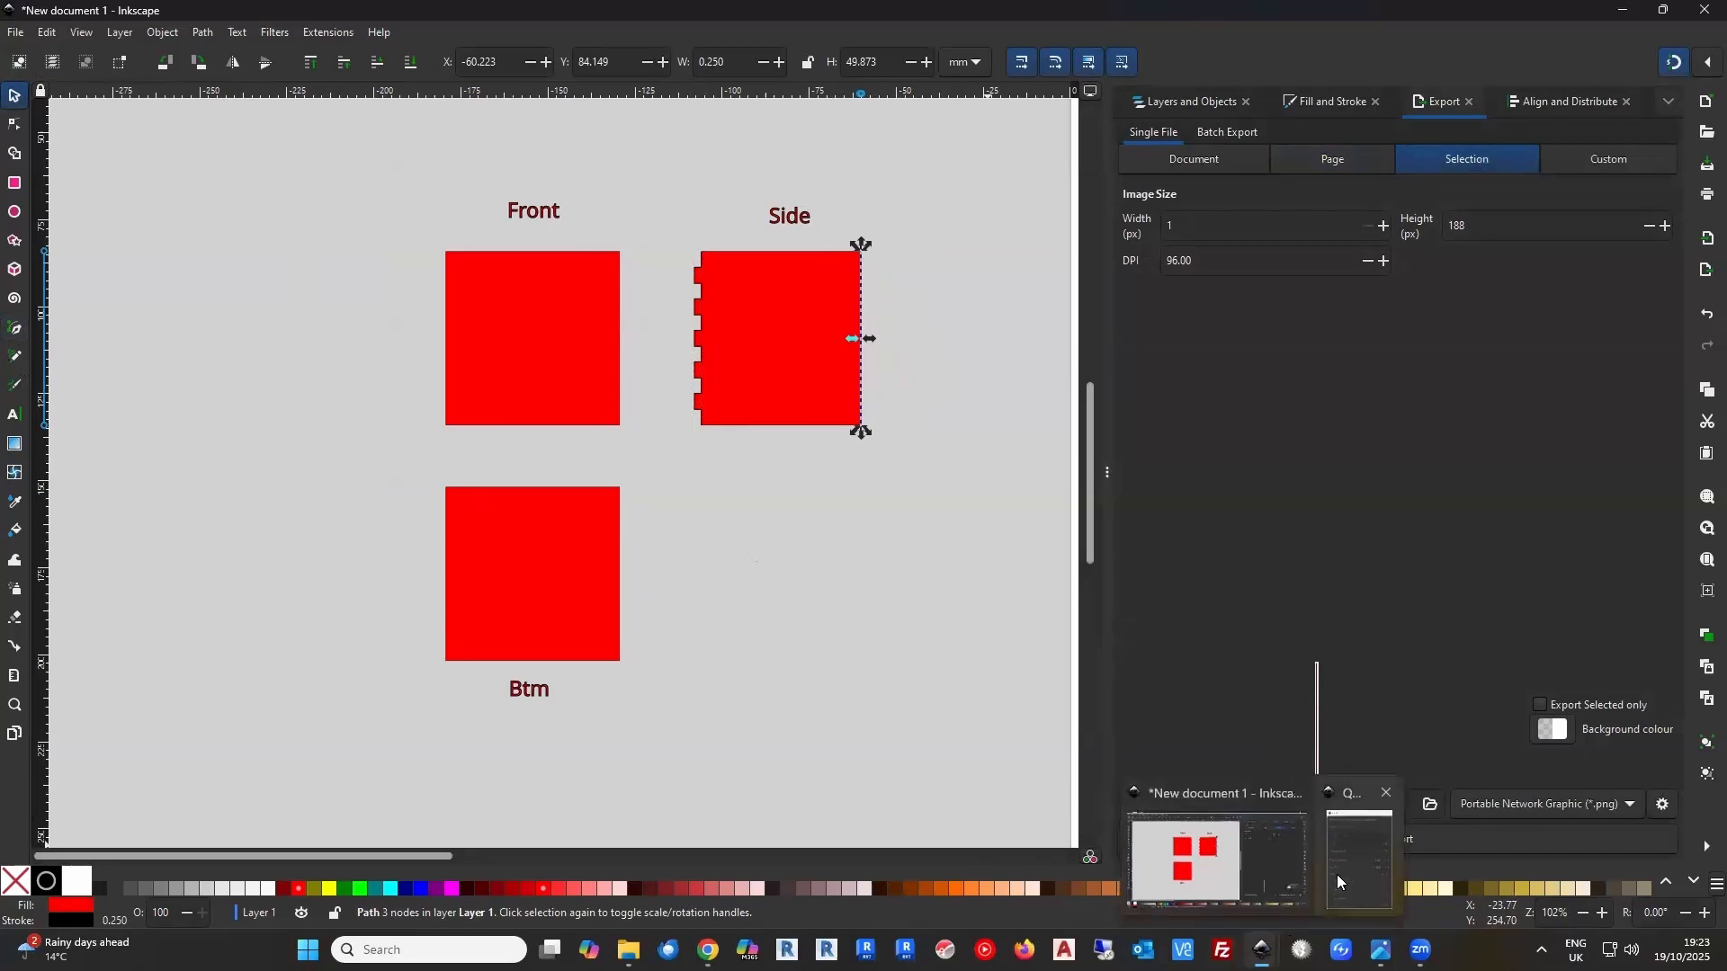
Try to apply the same QuickJoint tabs to the Side panel's right-edge line without flipping the side, and undo it
click(1363, 845)
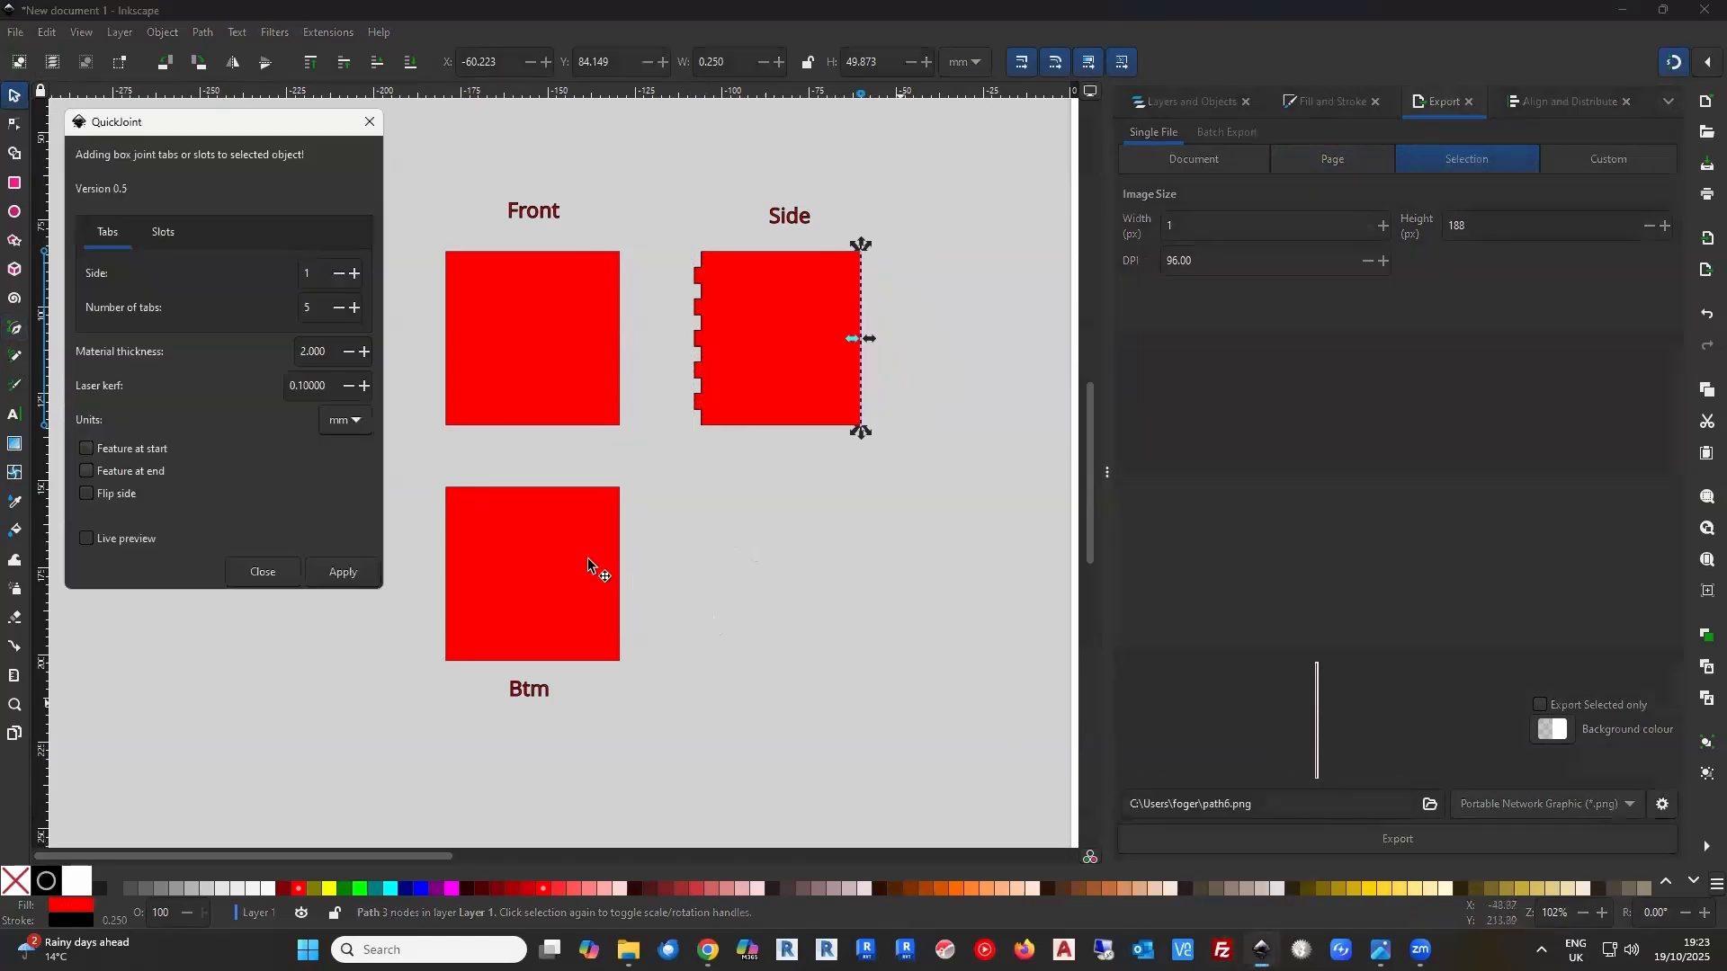
click(327, 574)
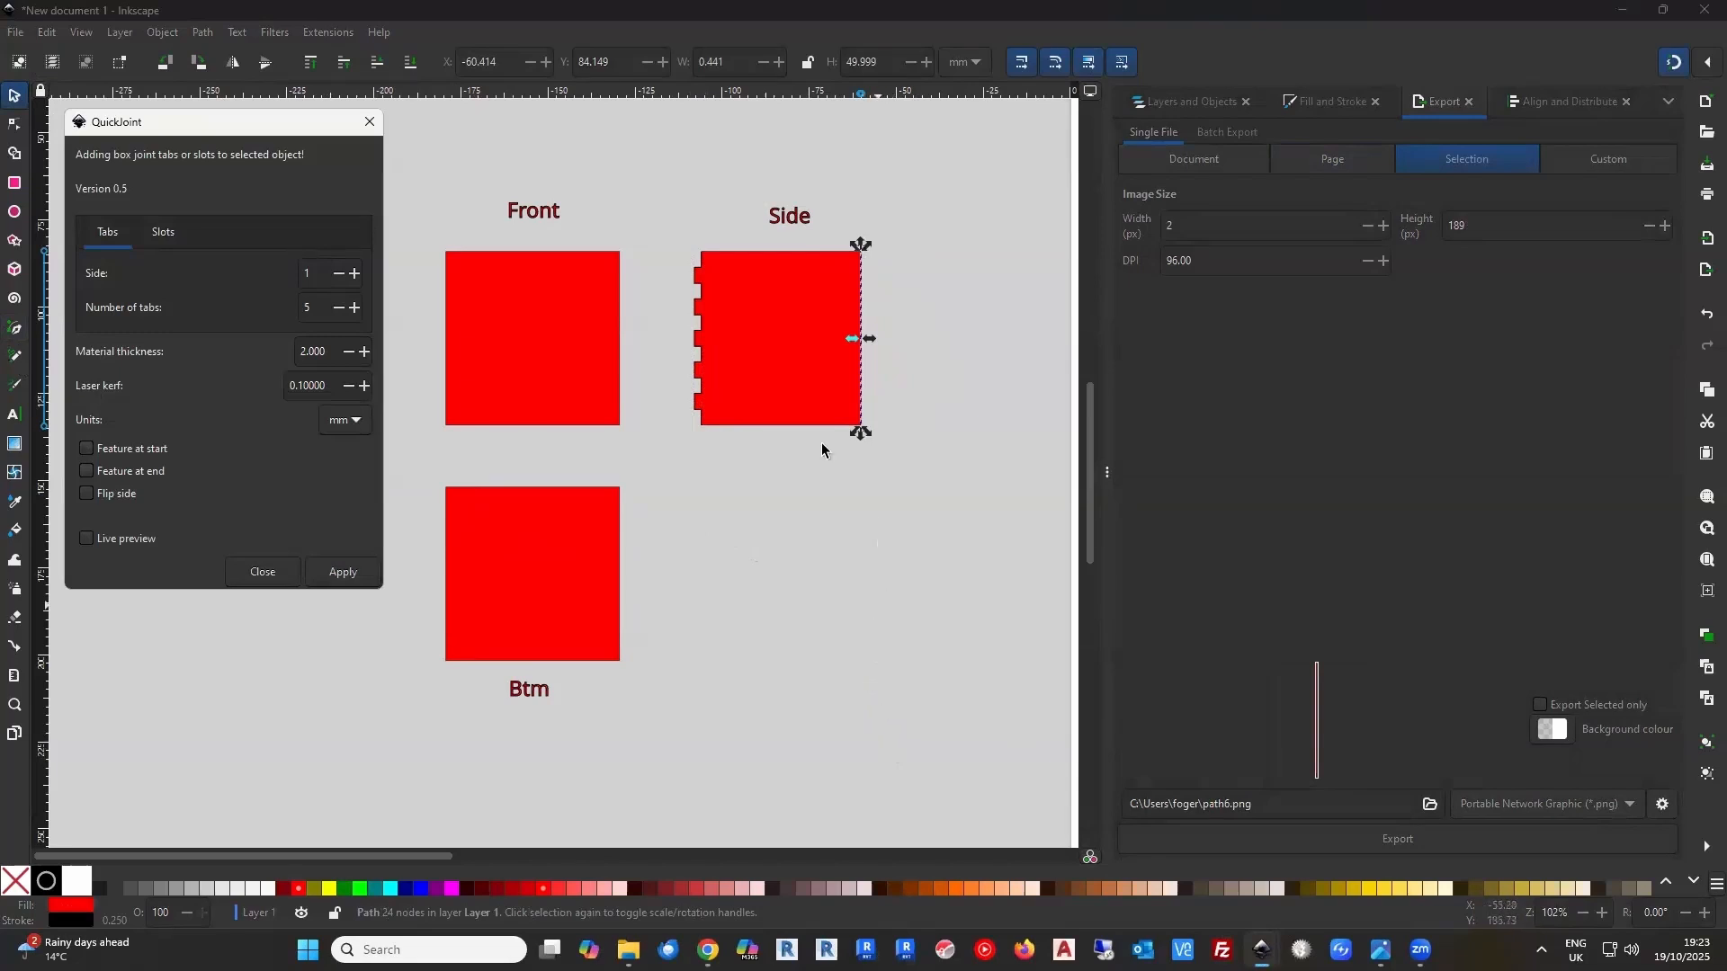
click(1702, 309)
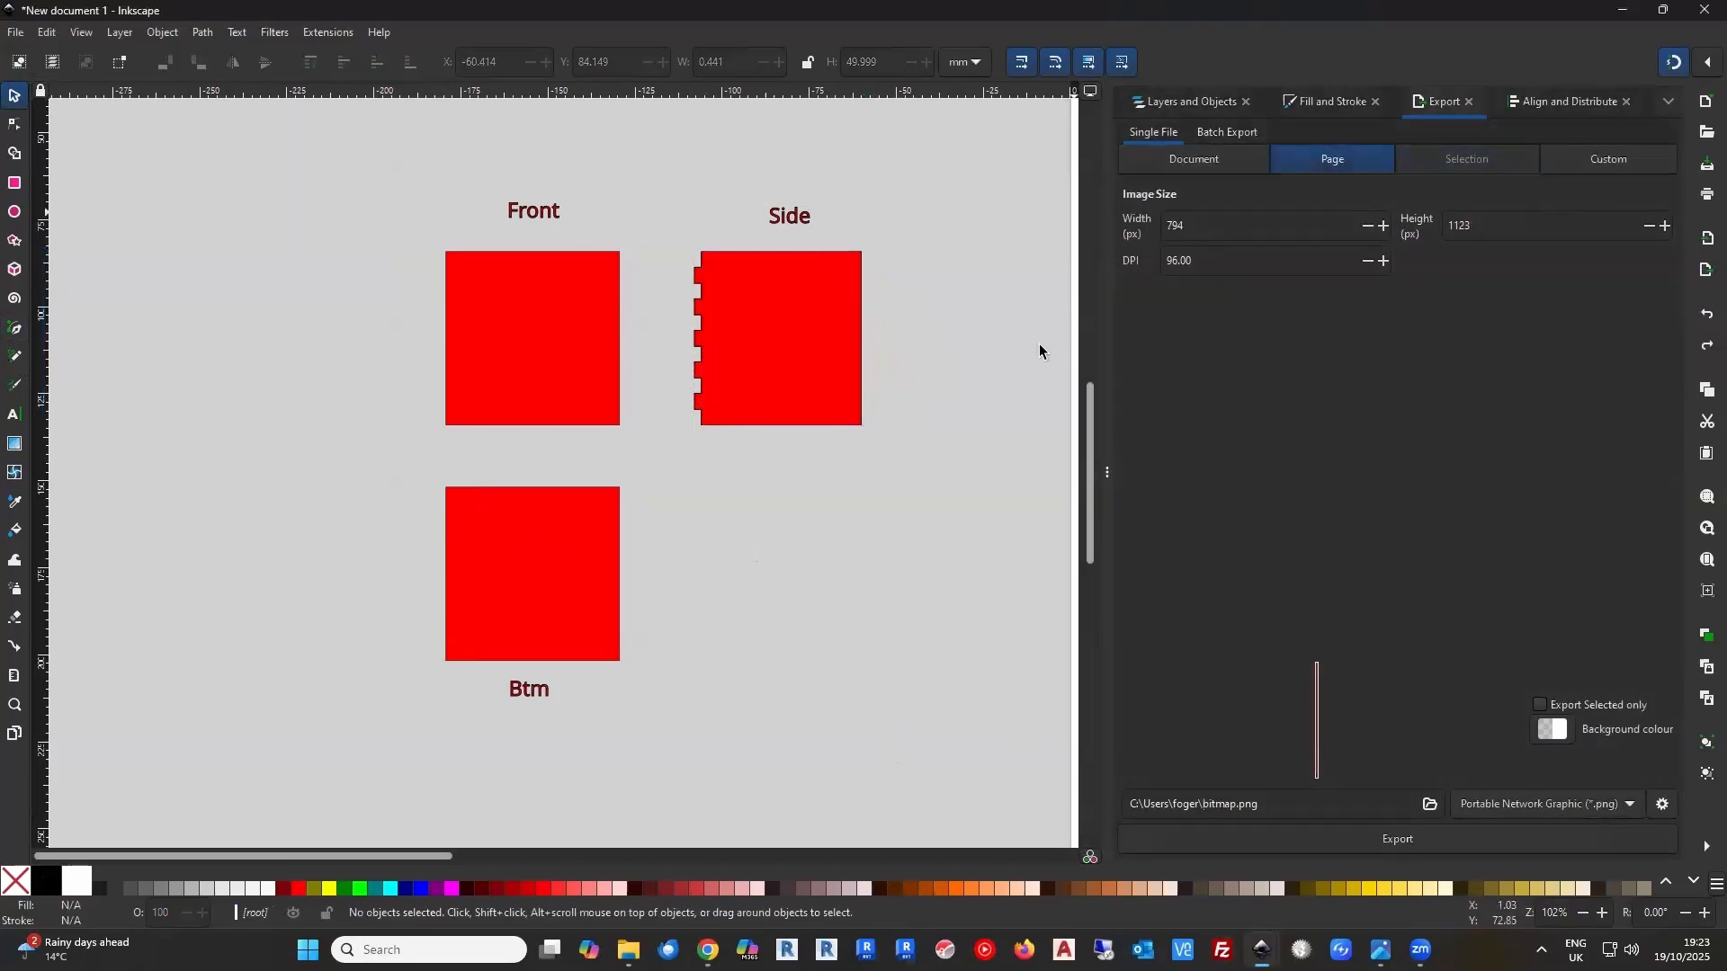
Reselect the Side panel's right-edge line and apply QuickJoint with 5 tabs, 2 mm thickness and Flip side enabled
click(860, 319)
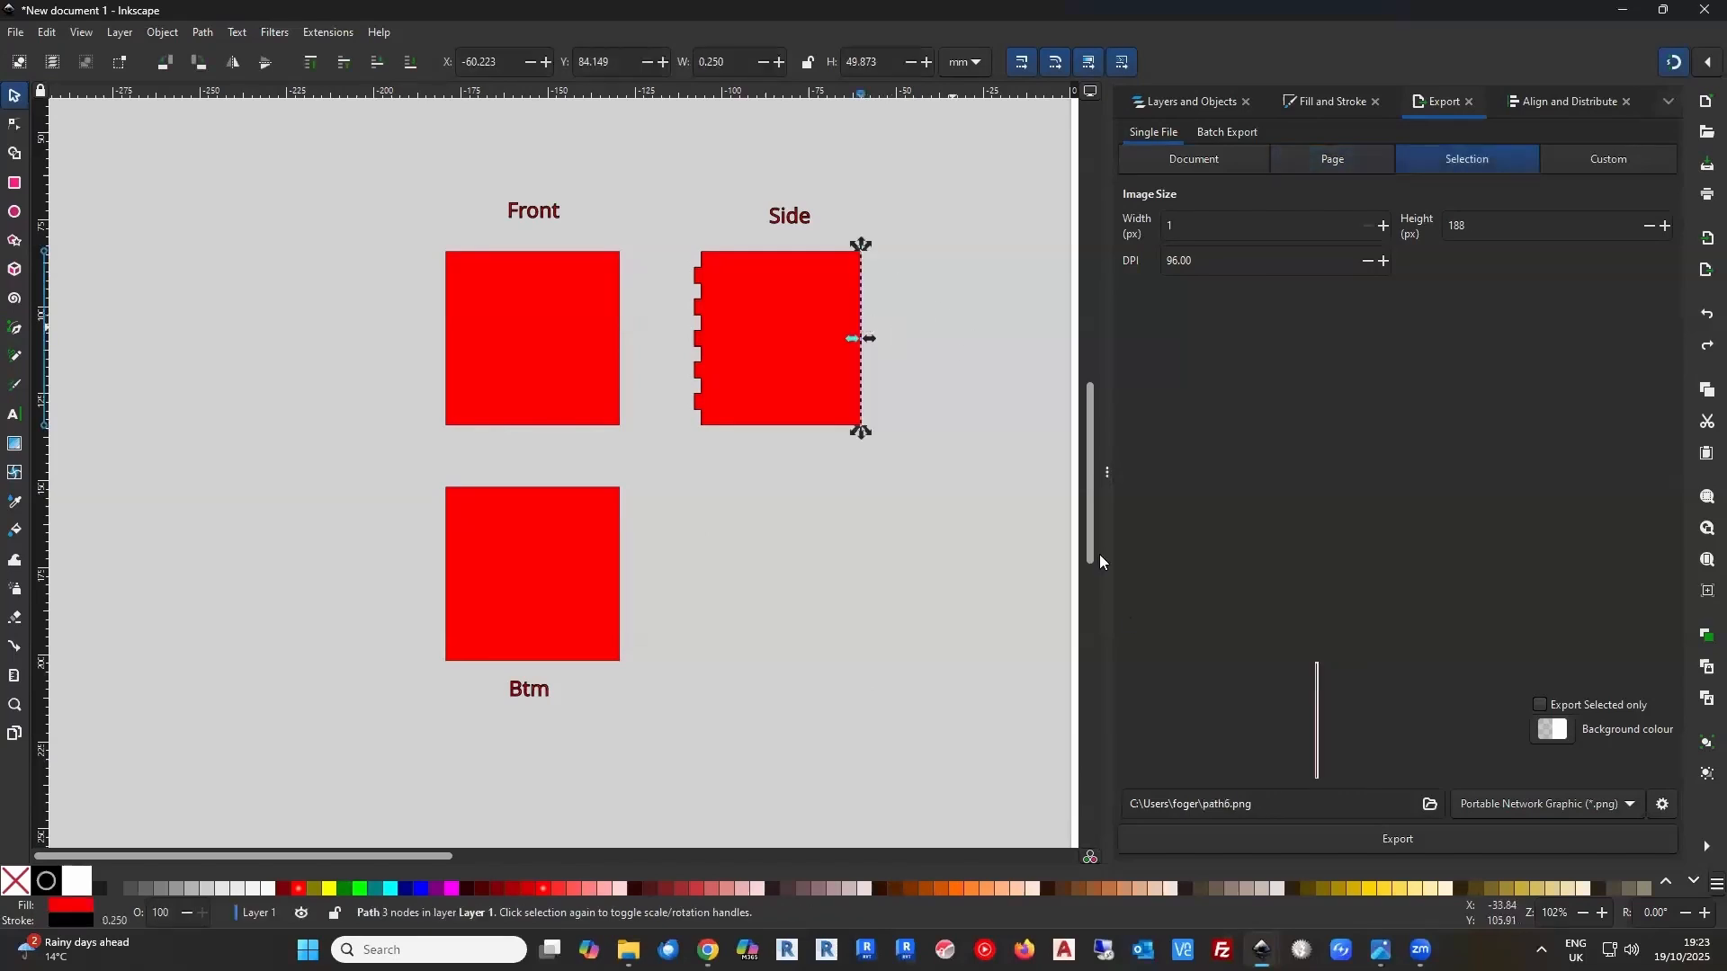
mouse_move(1262, 950)
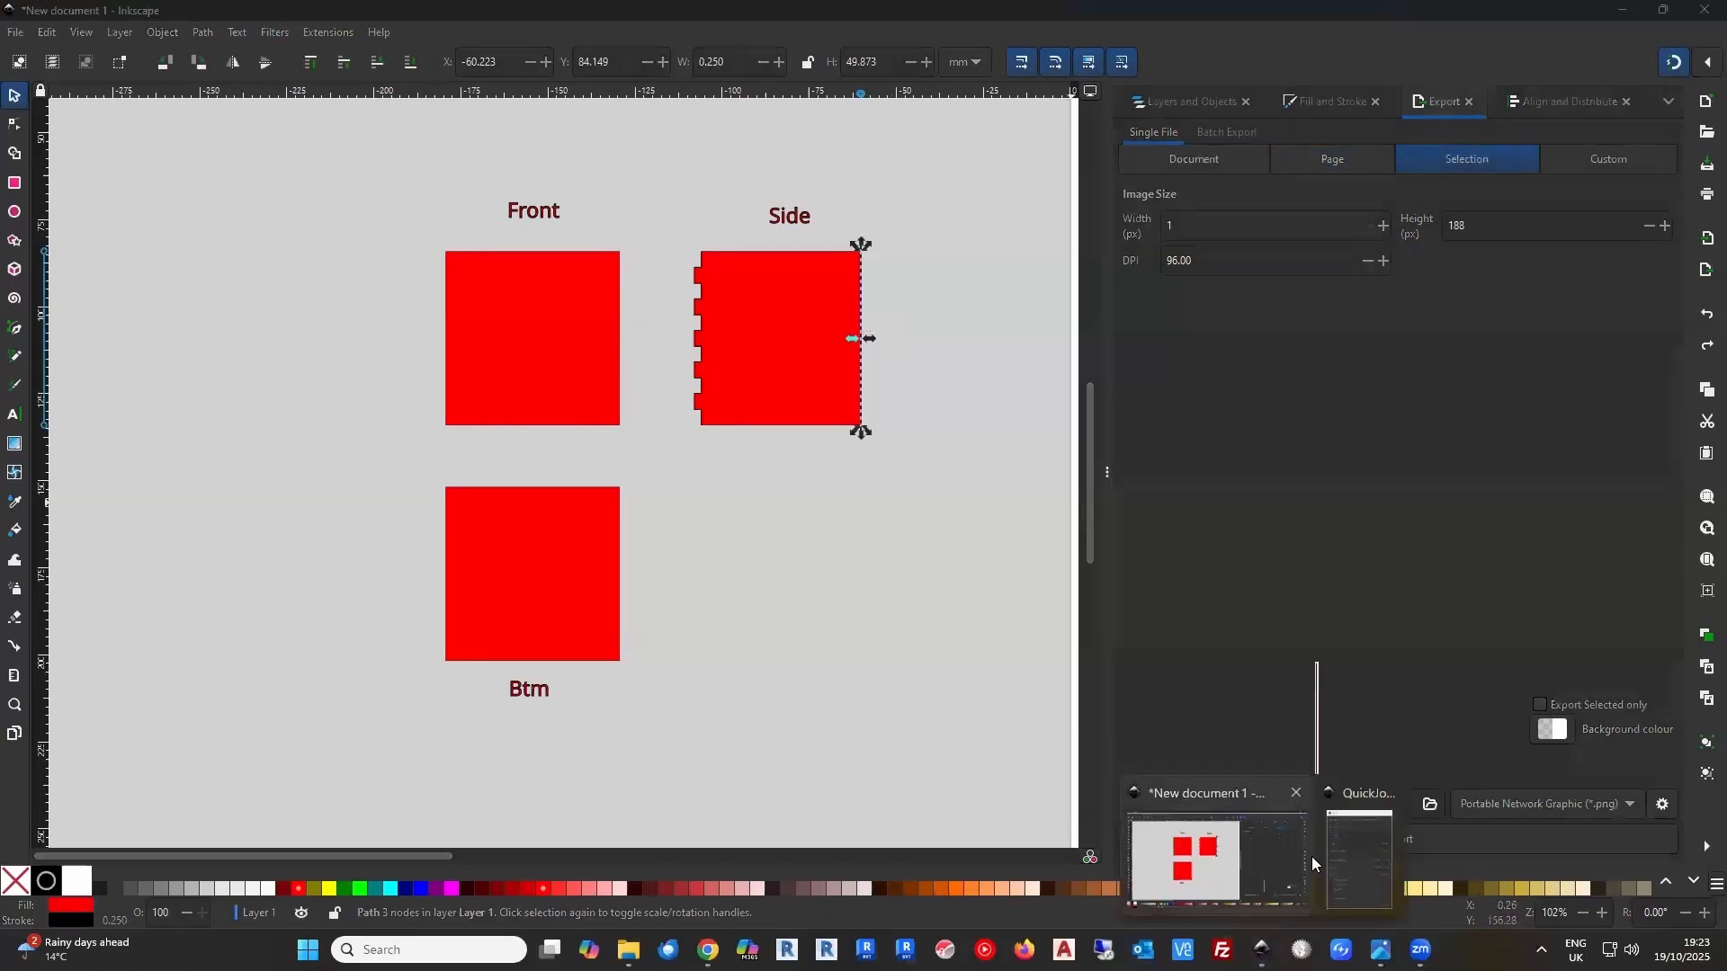
click(1358, 850)
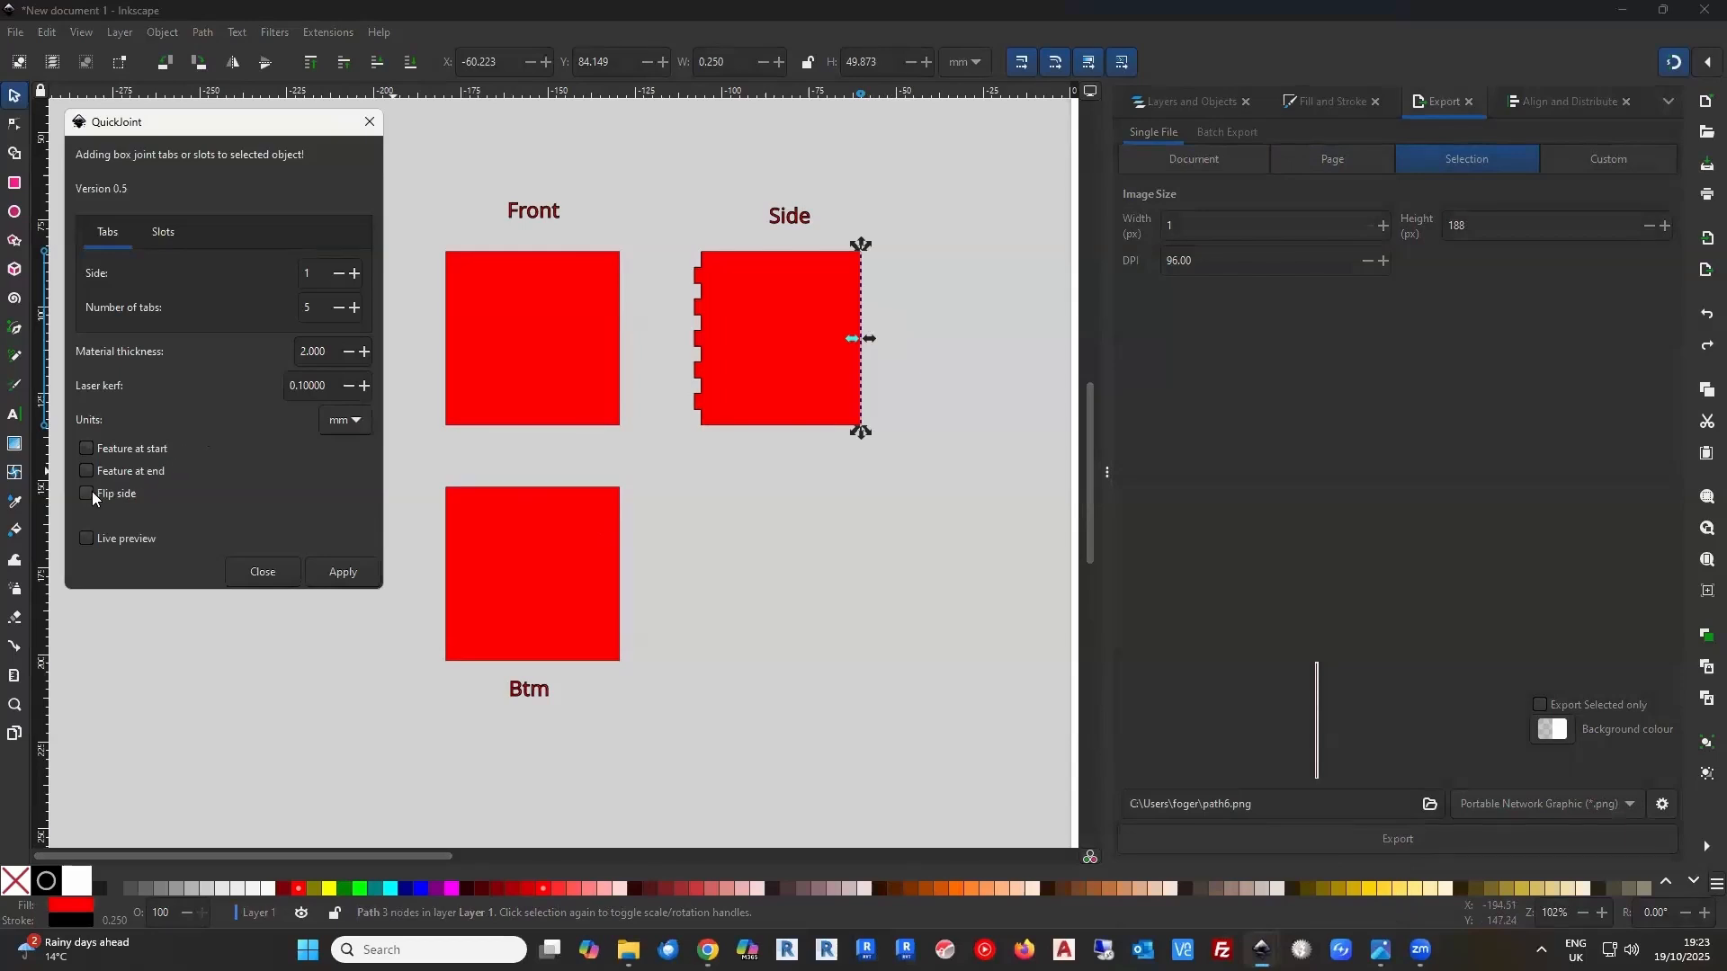
click(332, 582)
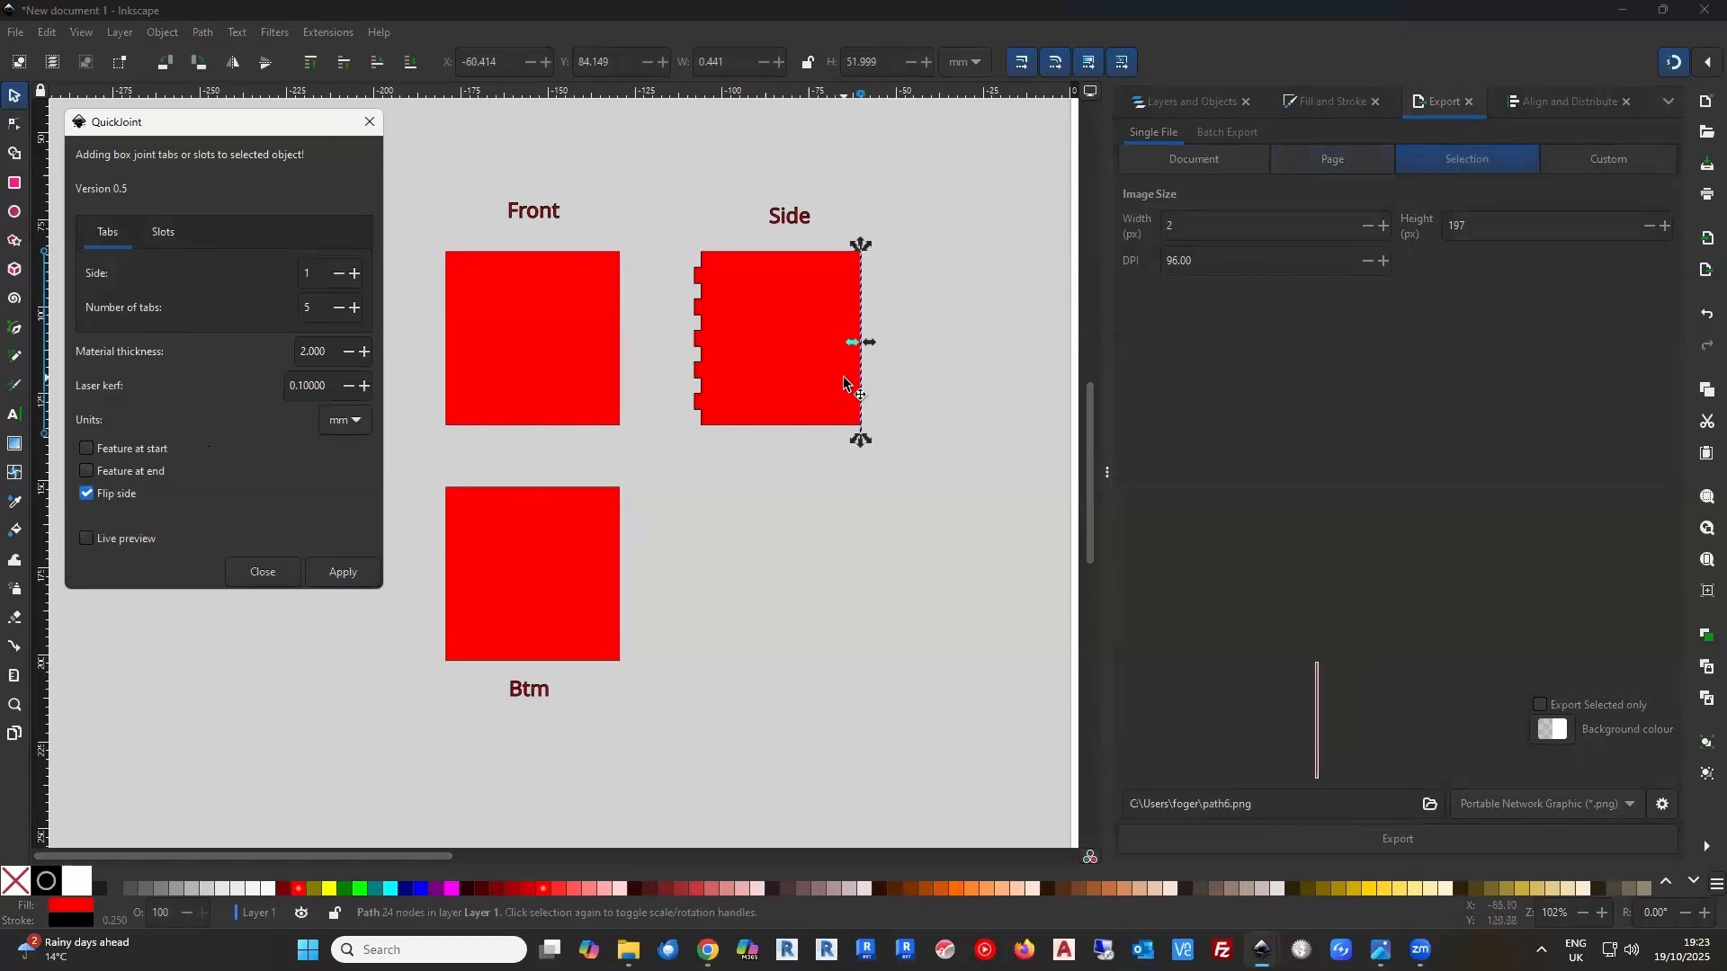
scroll(853, 356, up, 5)
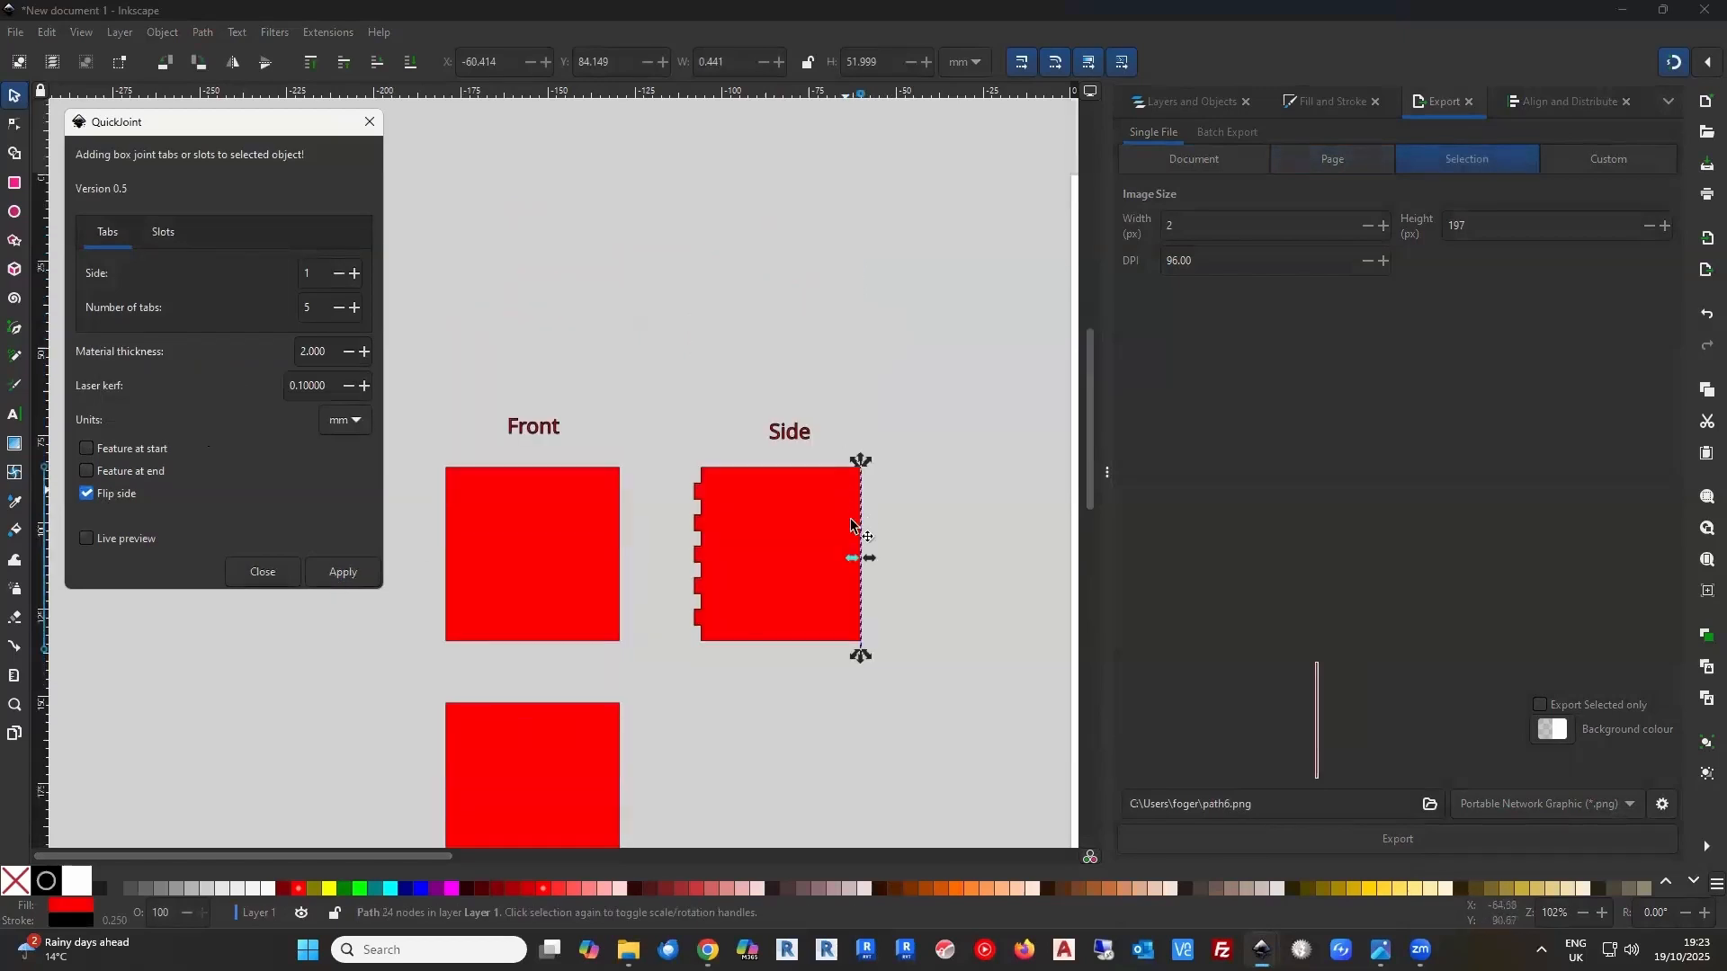
scroll(855, 540, up, 4)
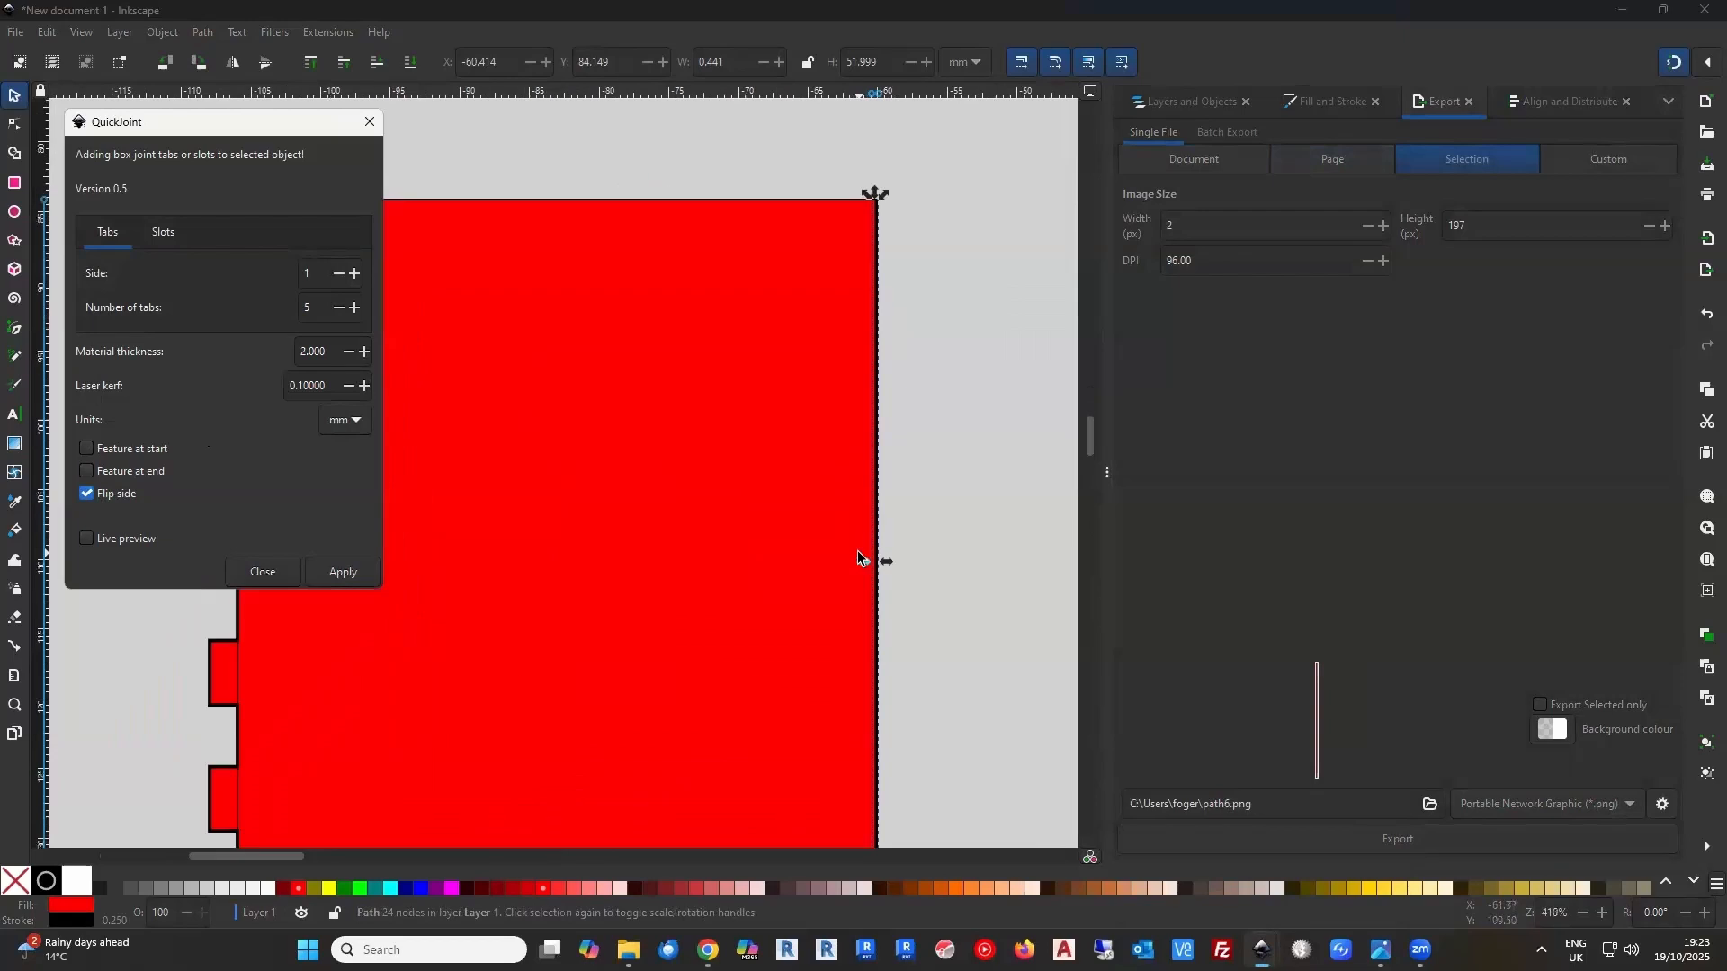
Undo the Side panel's right-edge joint and its guide line, leaving only the left-edge tabs
scroll(857, 558, down, 2)
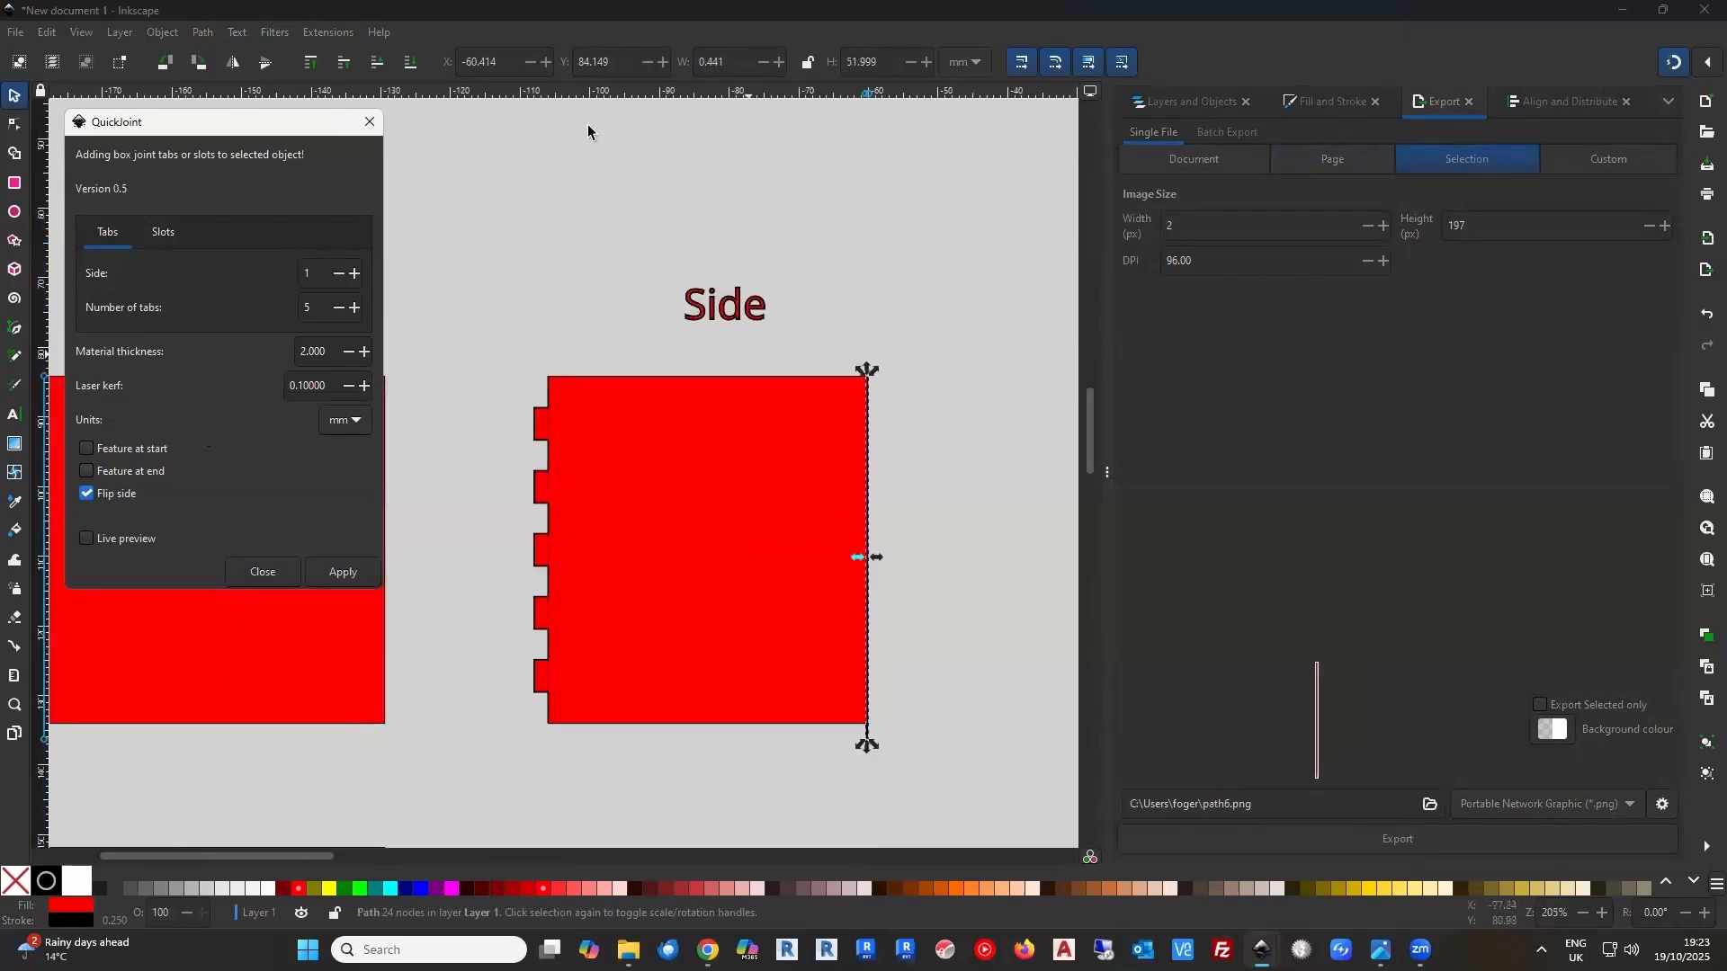
click(1700, 319)
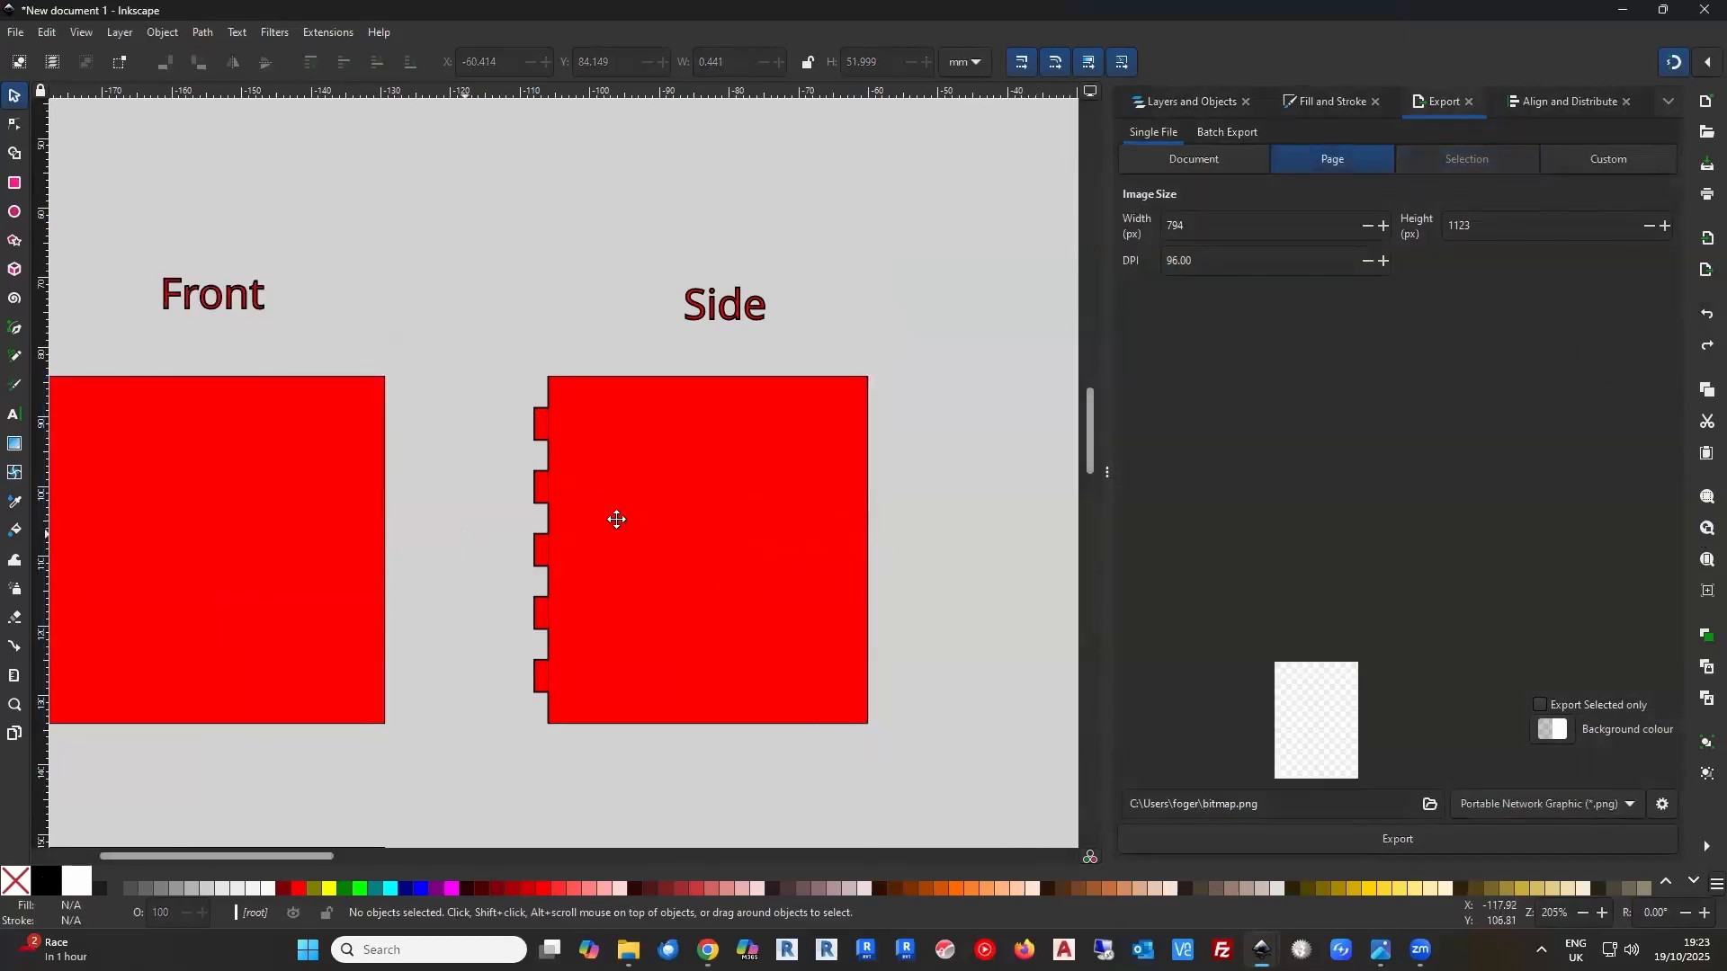
Draw five lime (#00FF00) rectangles, each about 2 mm wide and 4.6 mm high, over the Side panel's left-edge tabs
scroll(620, 522, left, 5)
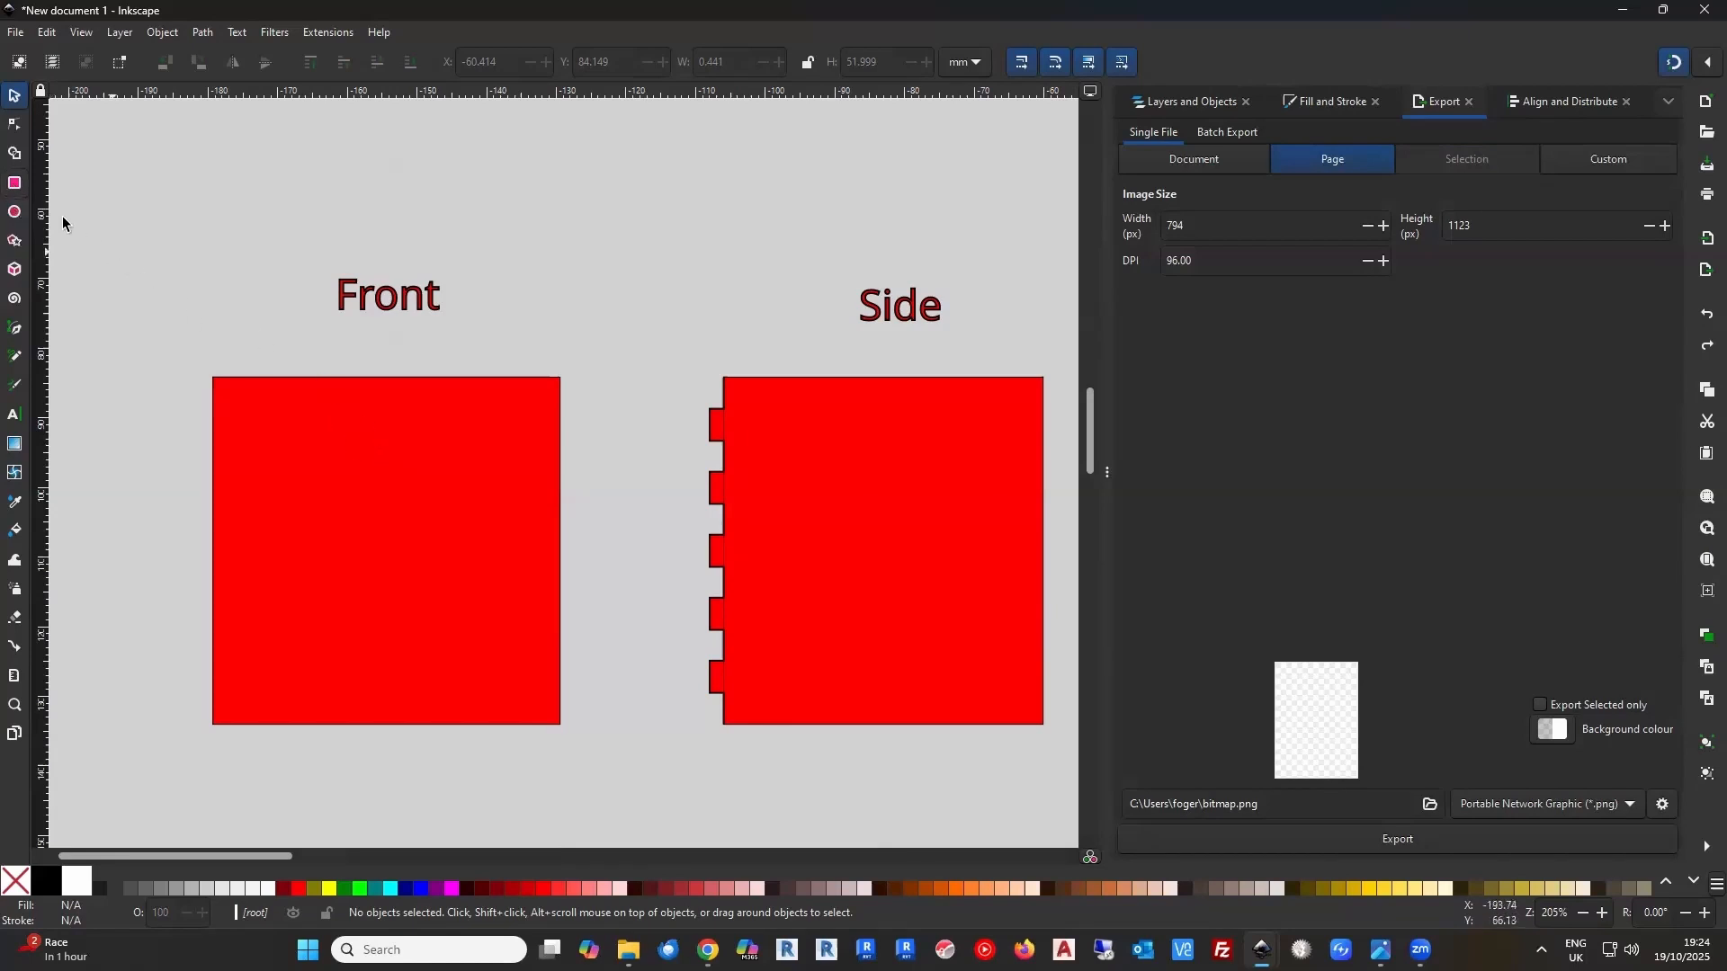
click(14, 183)
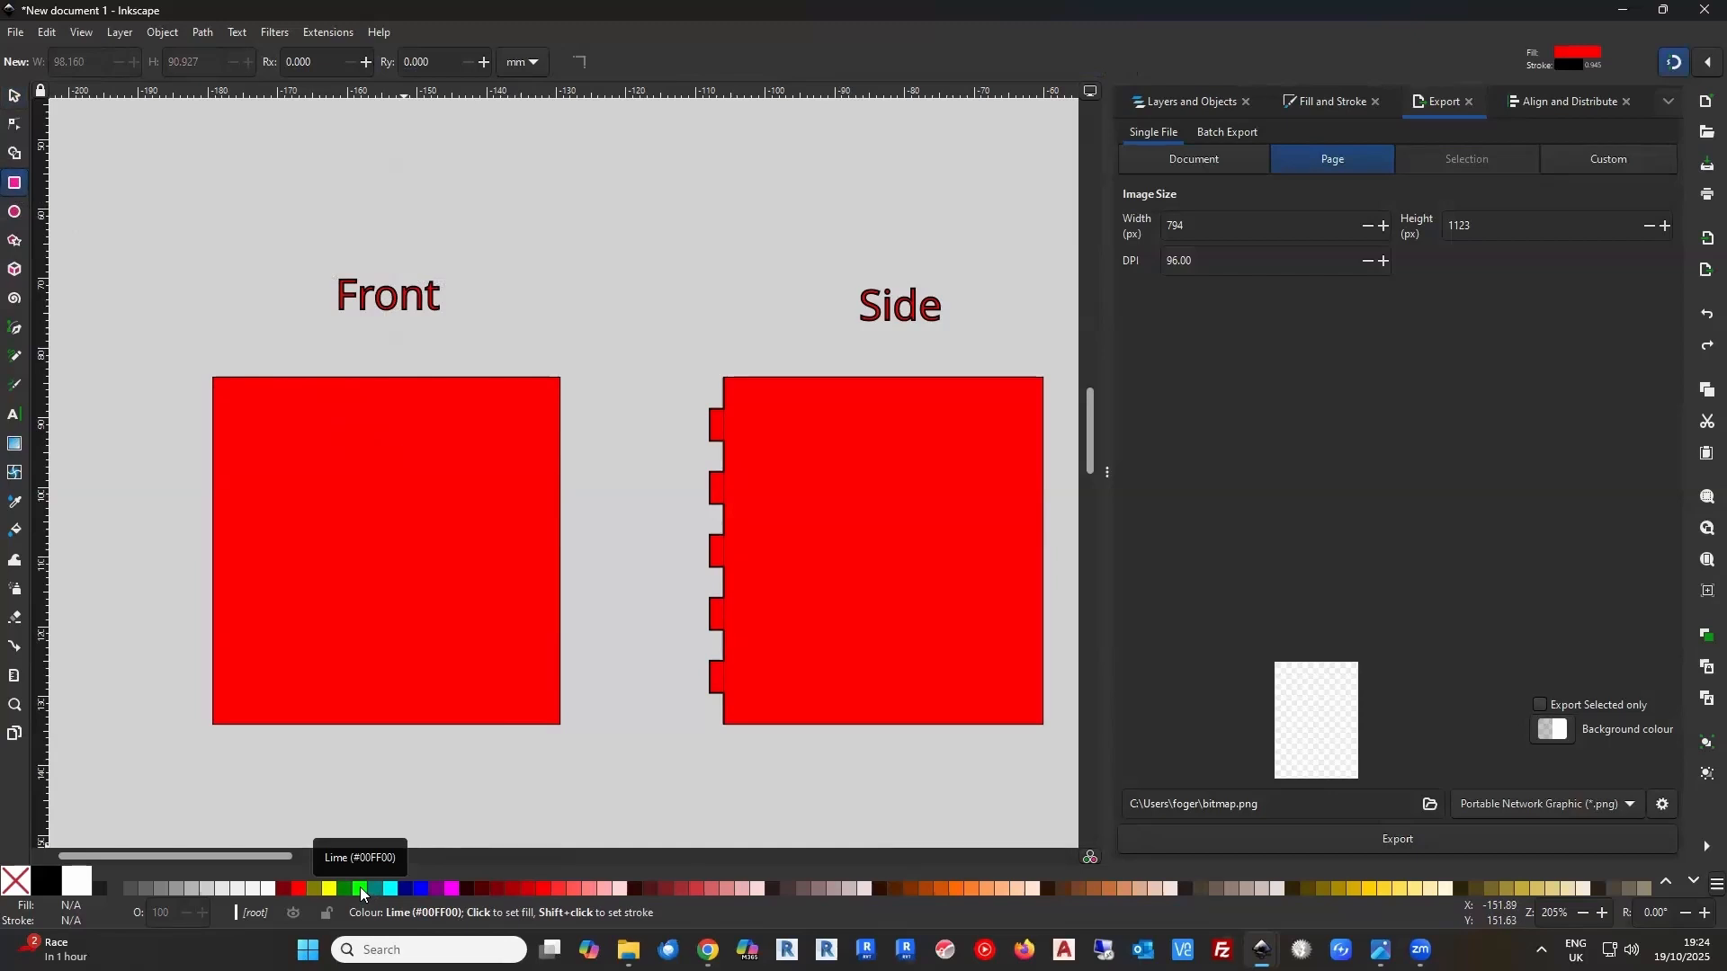
mouse_move(360, 887)
mouse_down()
mouse_move(549, 732)
mouse_move(702, 411)
mouse_move(724, 442)
mouse_move(725, 693)
mouse_up()
key(s)
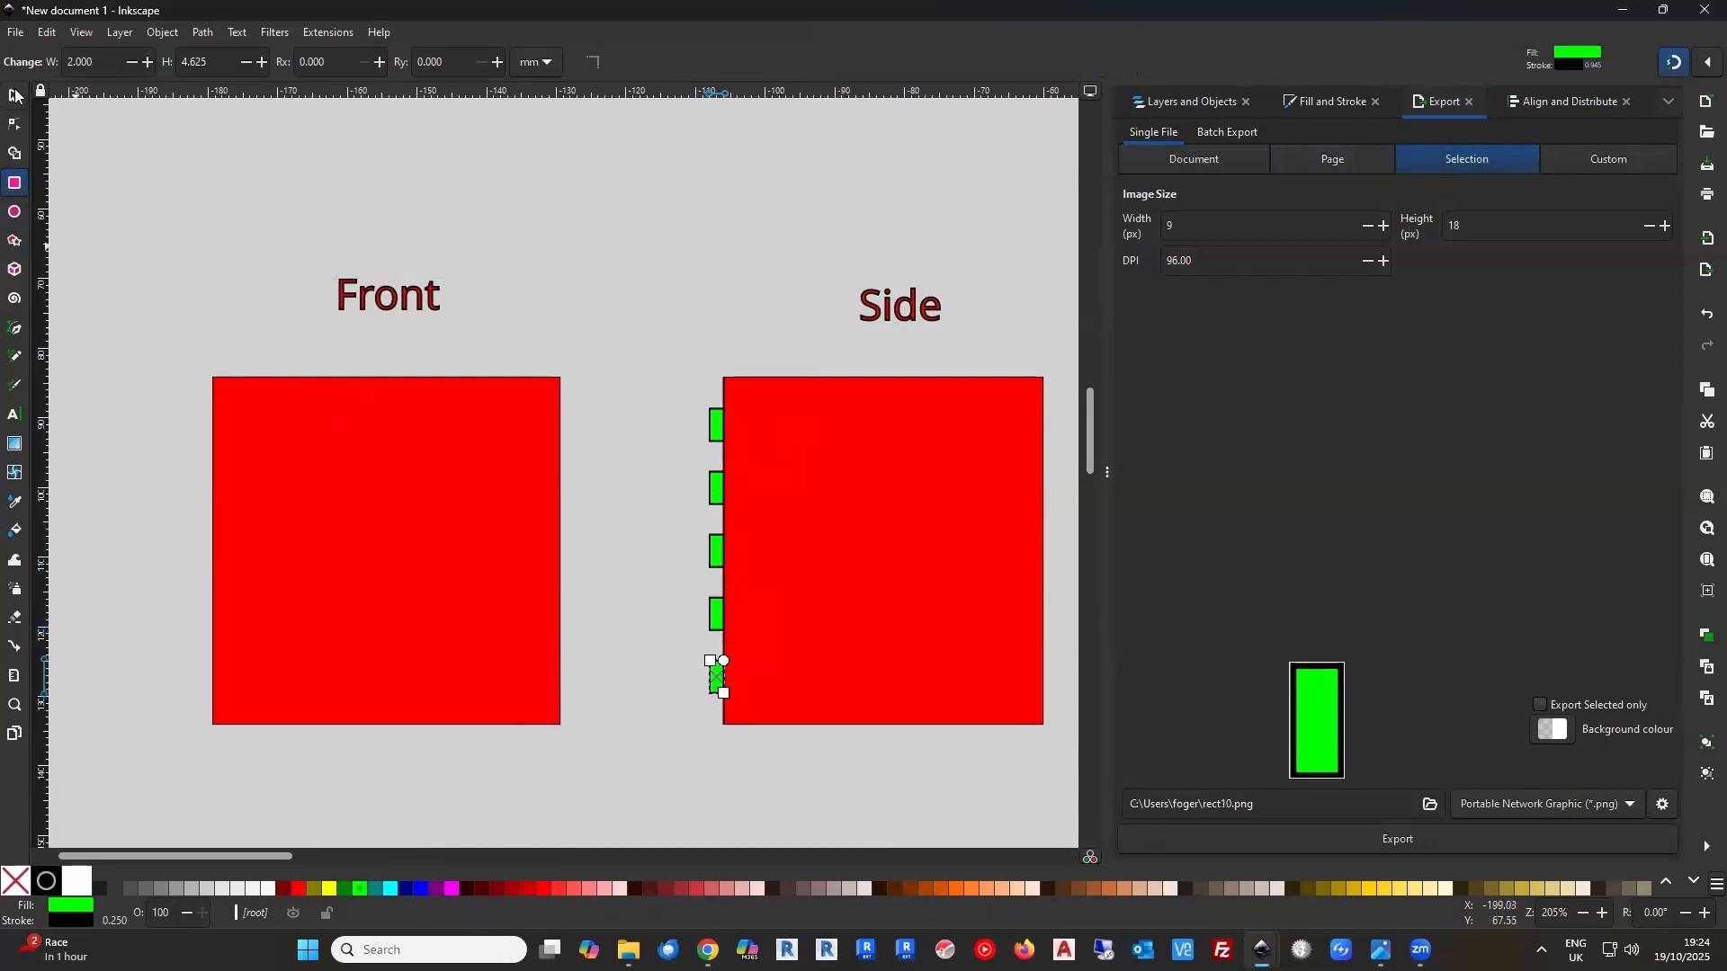
Select all five green rectangles and move them horizontally about 23.5 mm, just inside the Front panel's right edge
click(617, 441)
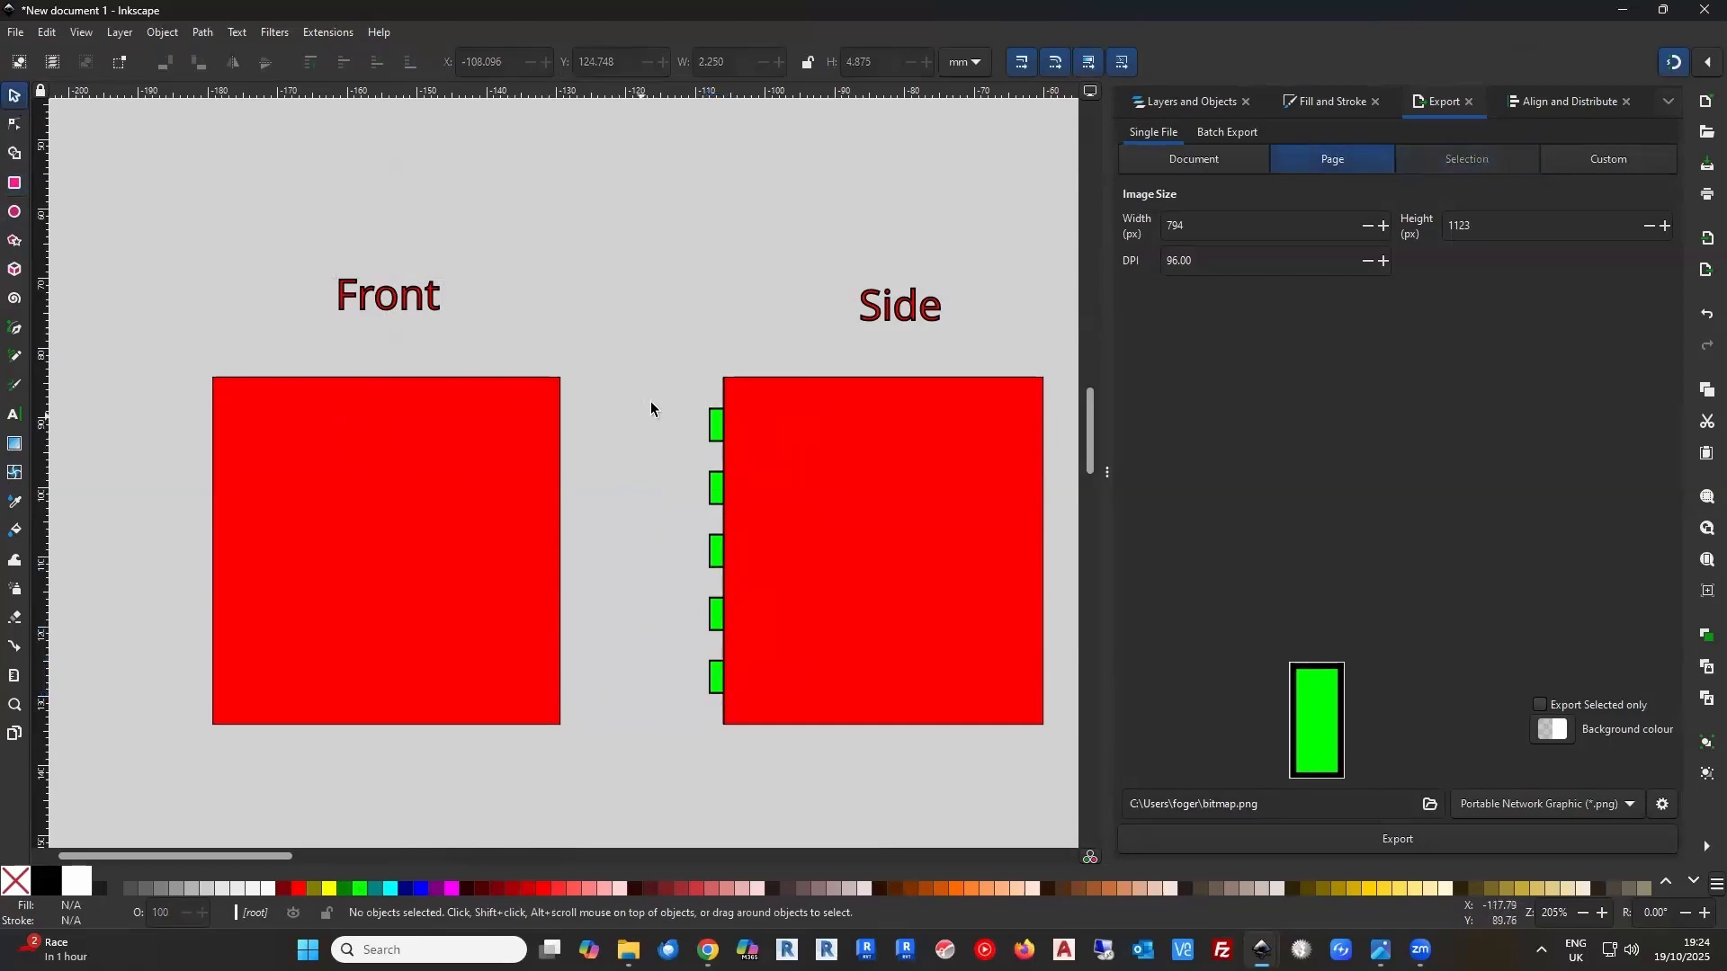
drag(670, 387, 747, 703)
key(ctrl)
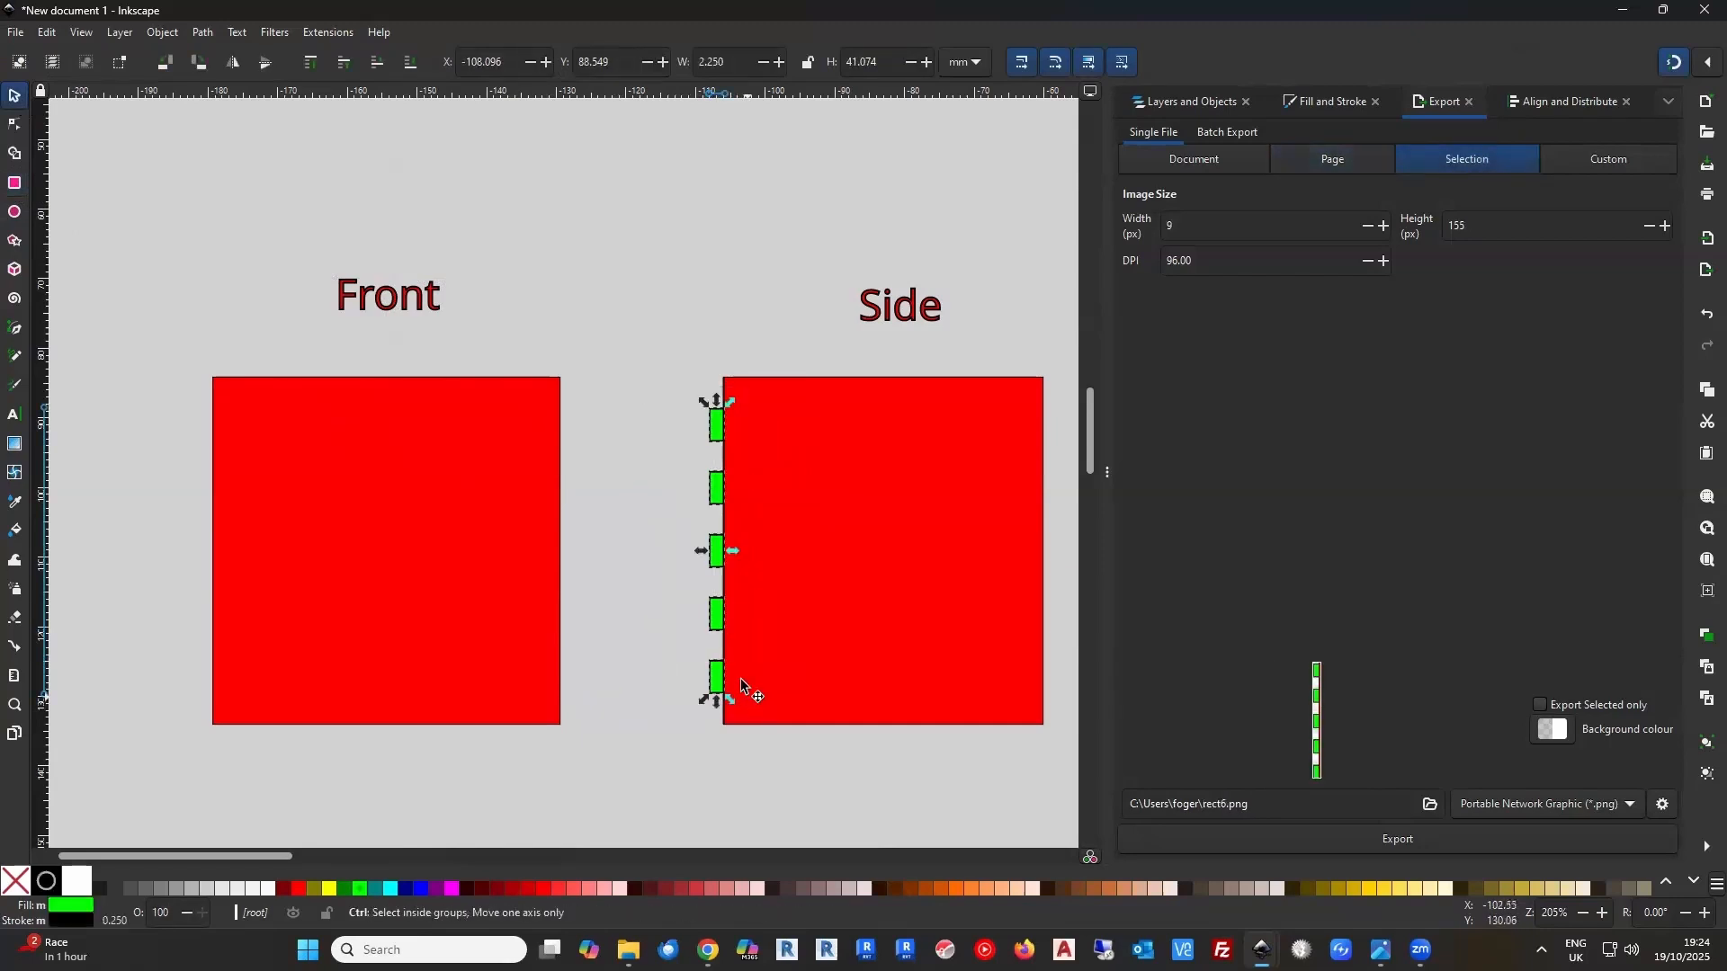
drag(717, 615, 534, 604)
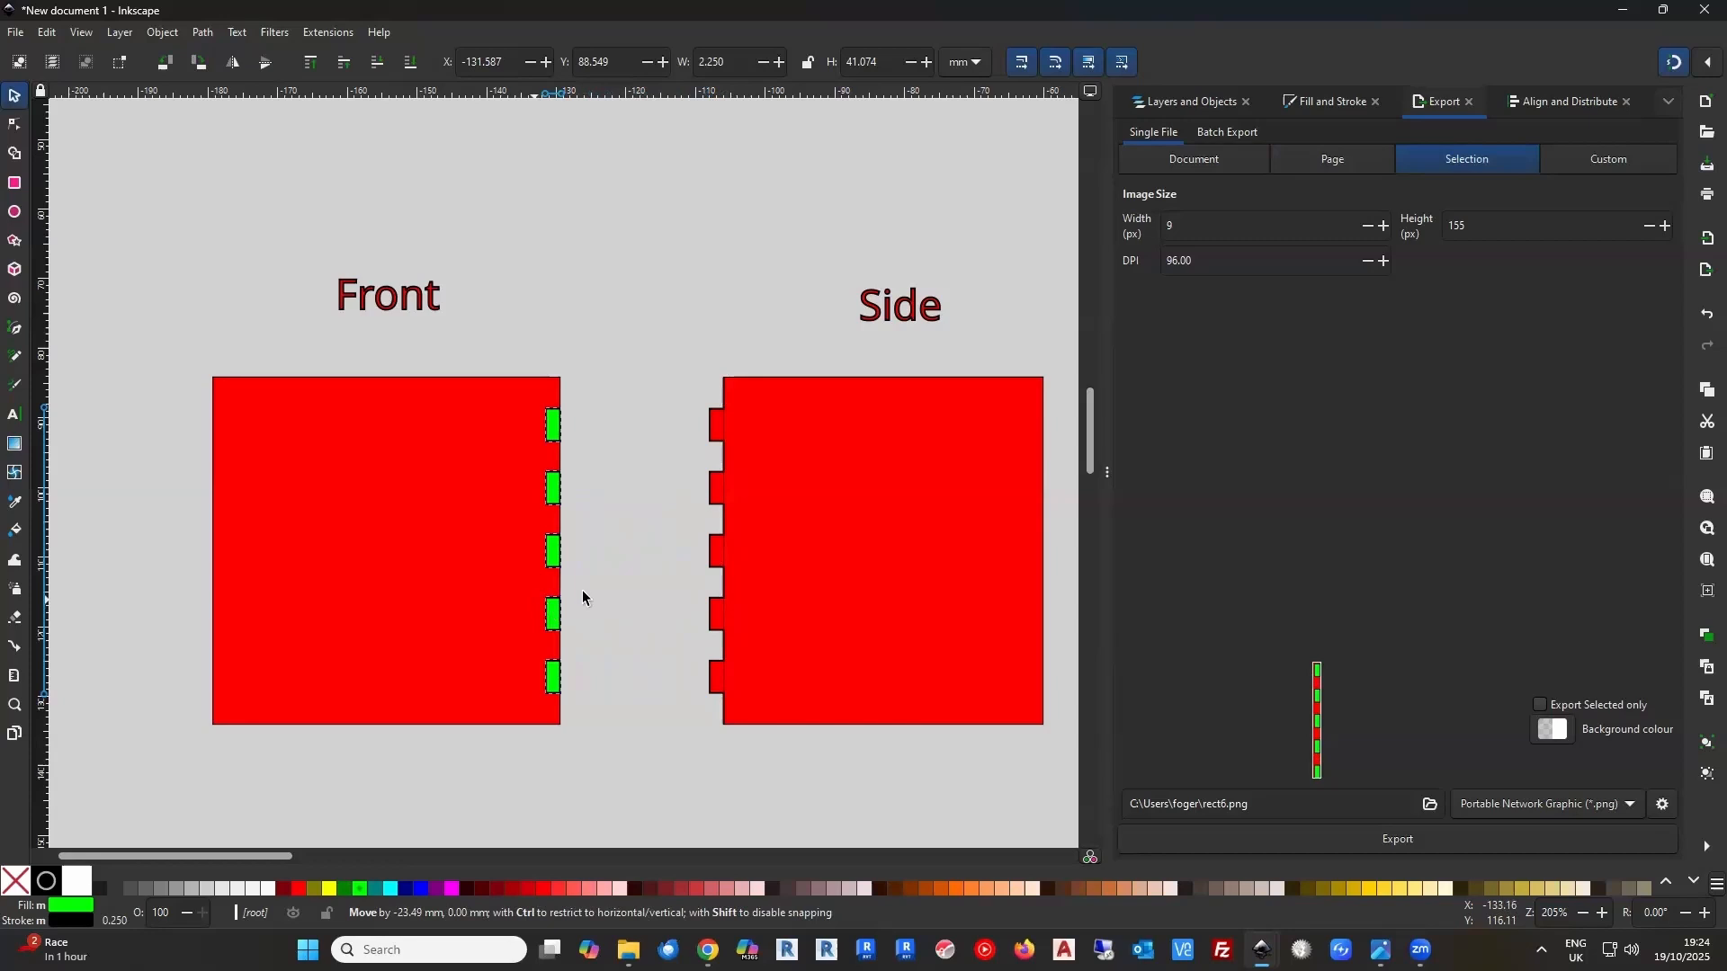
click(637, 570)
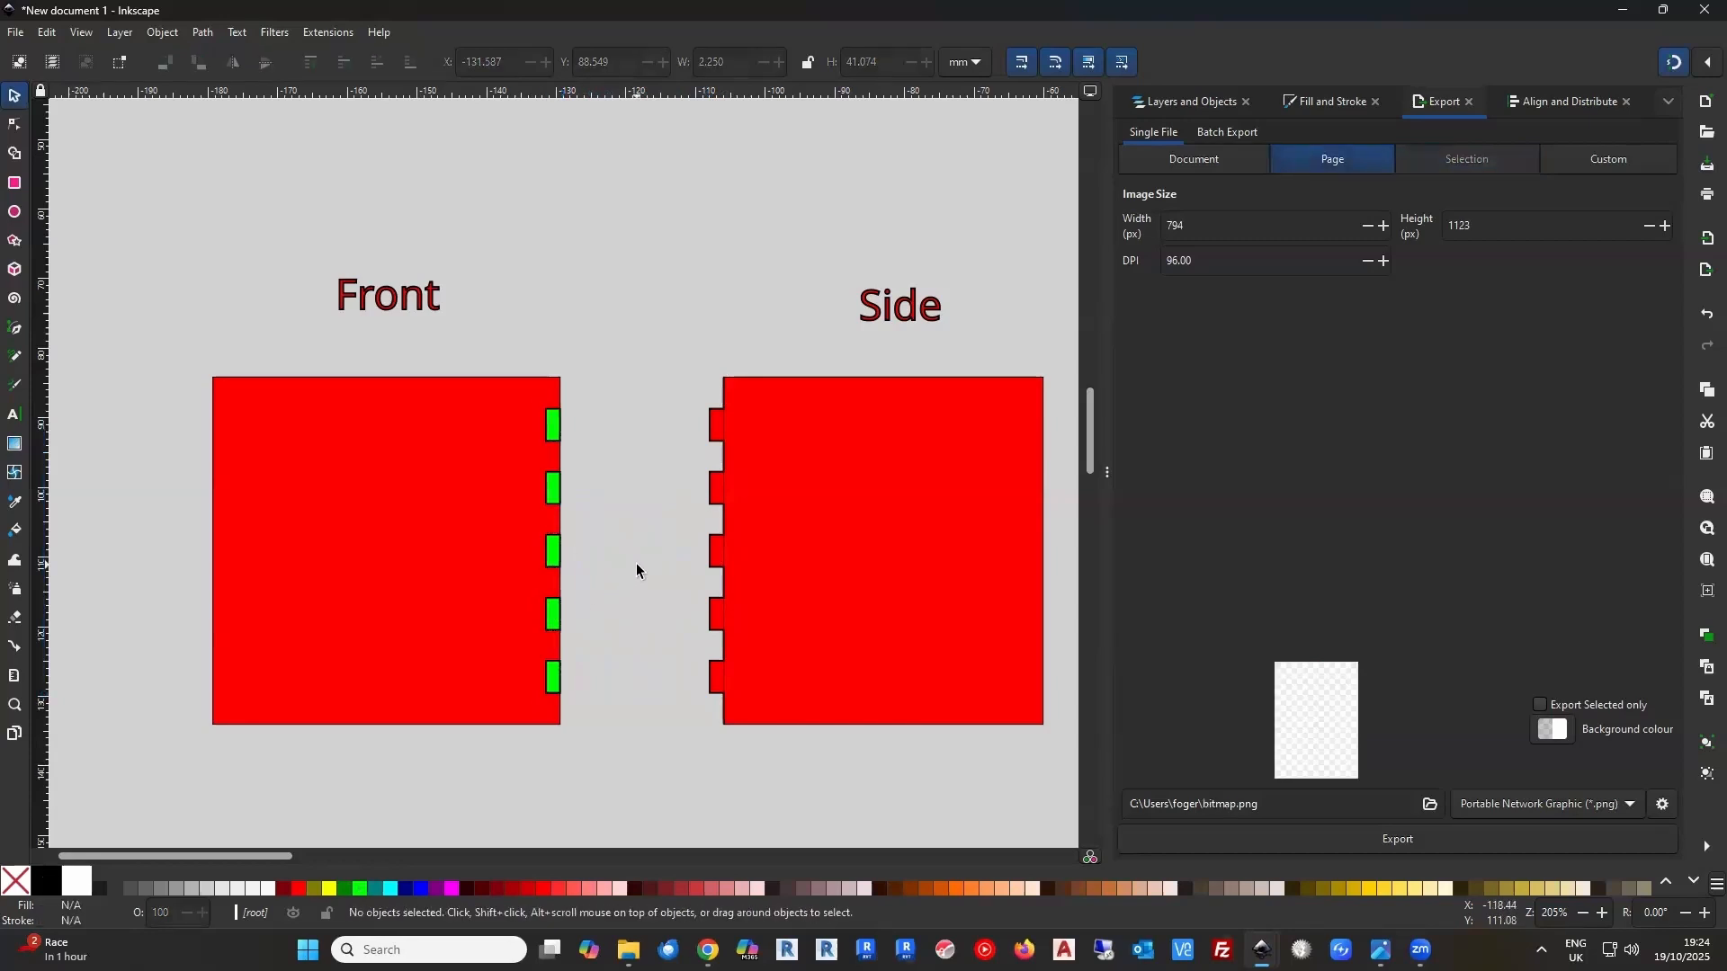
Select the Side panel with its left-edge tab path and merge them using Union
scroll(629, 562, right, 2)
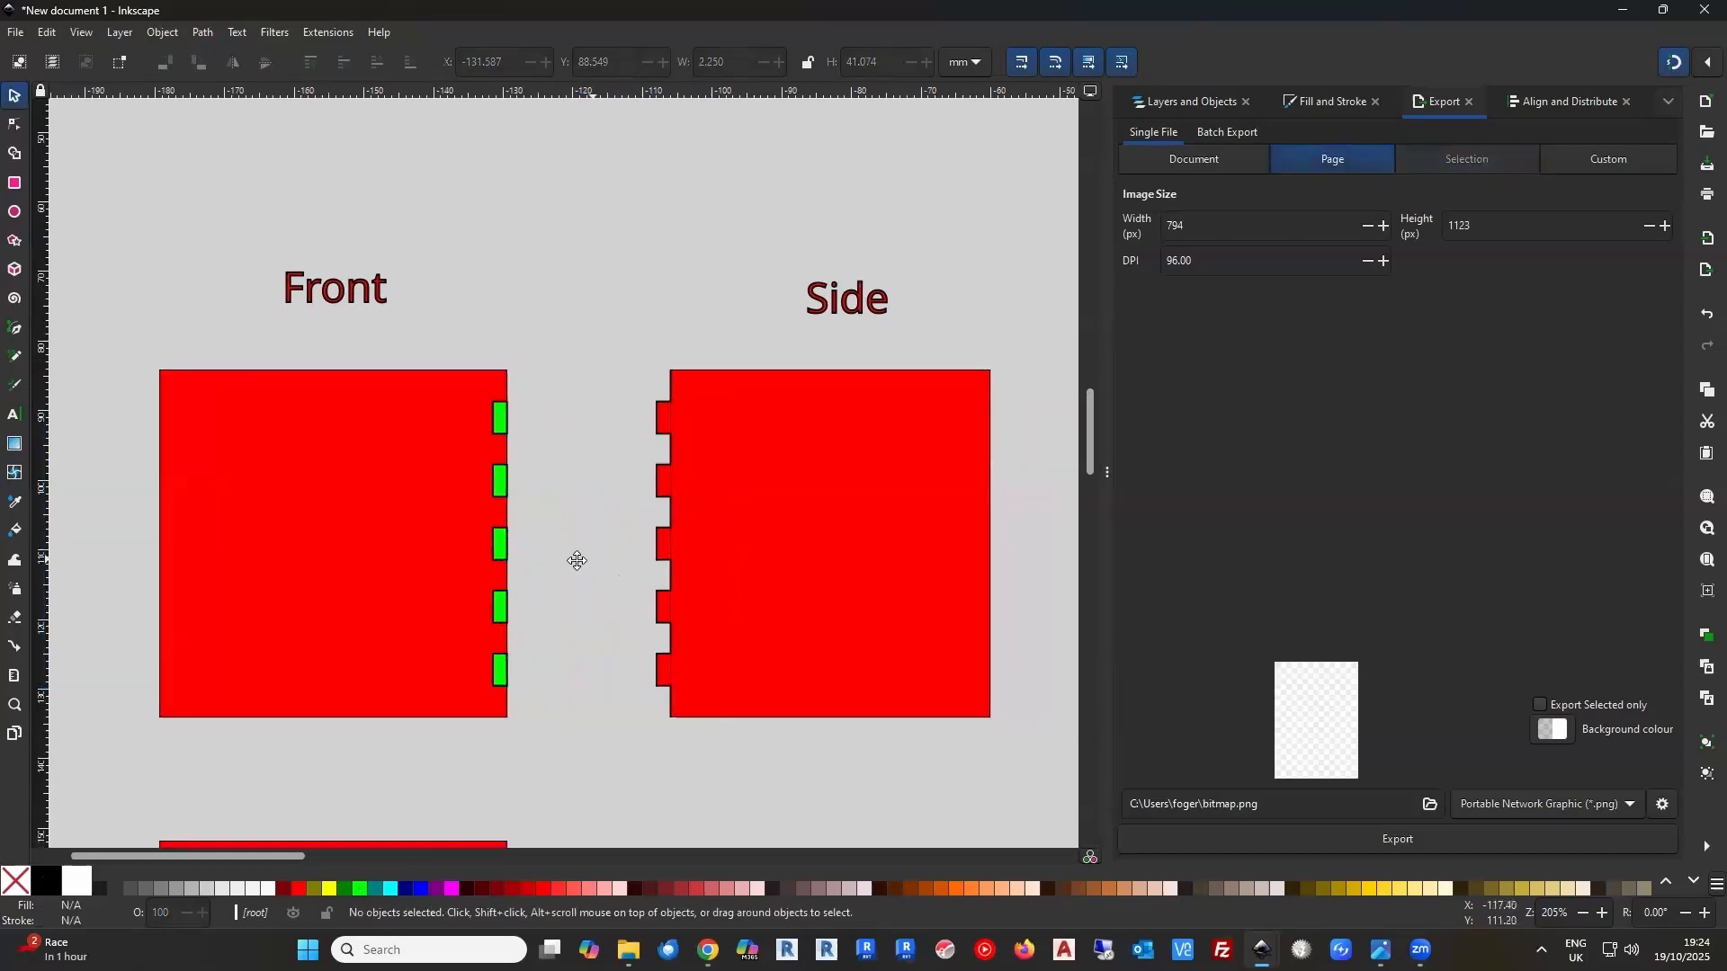
drag(632, 521, 990, 760)
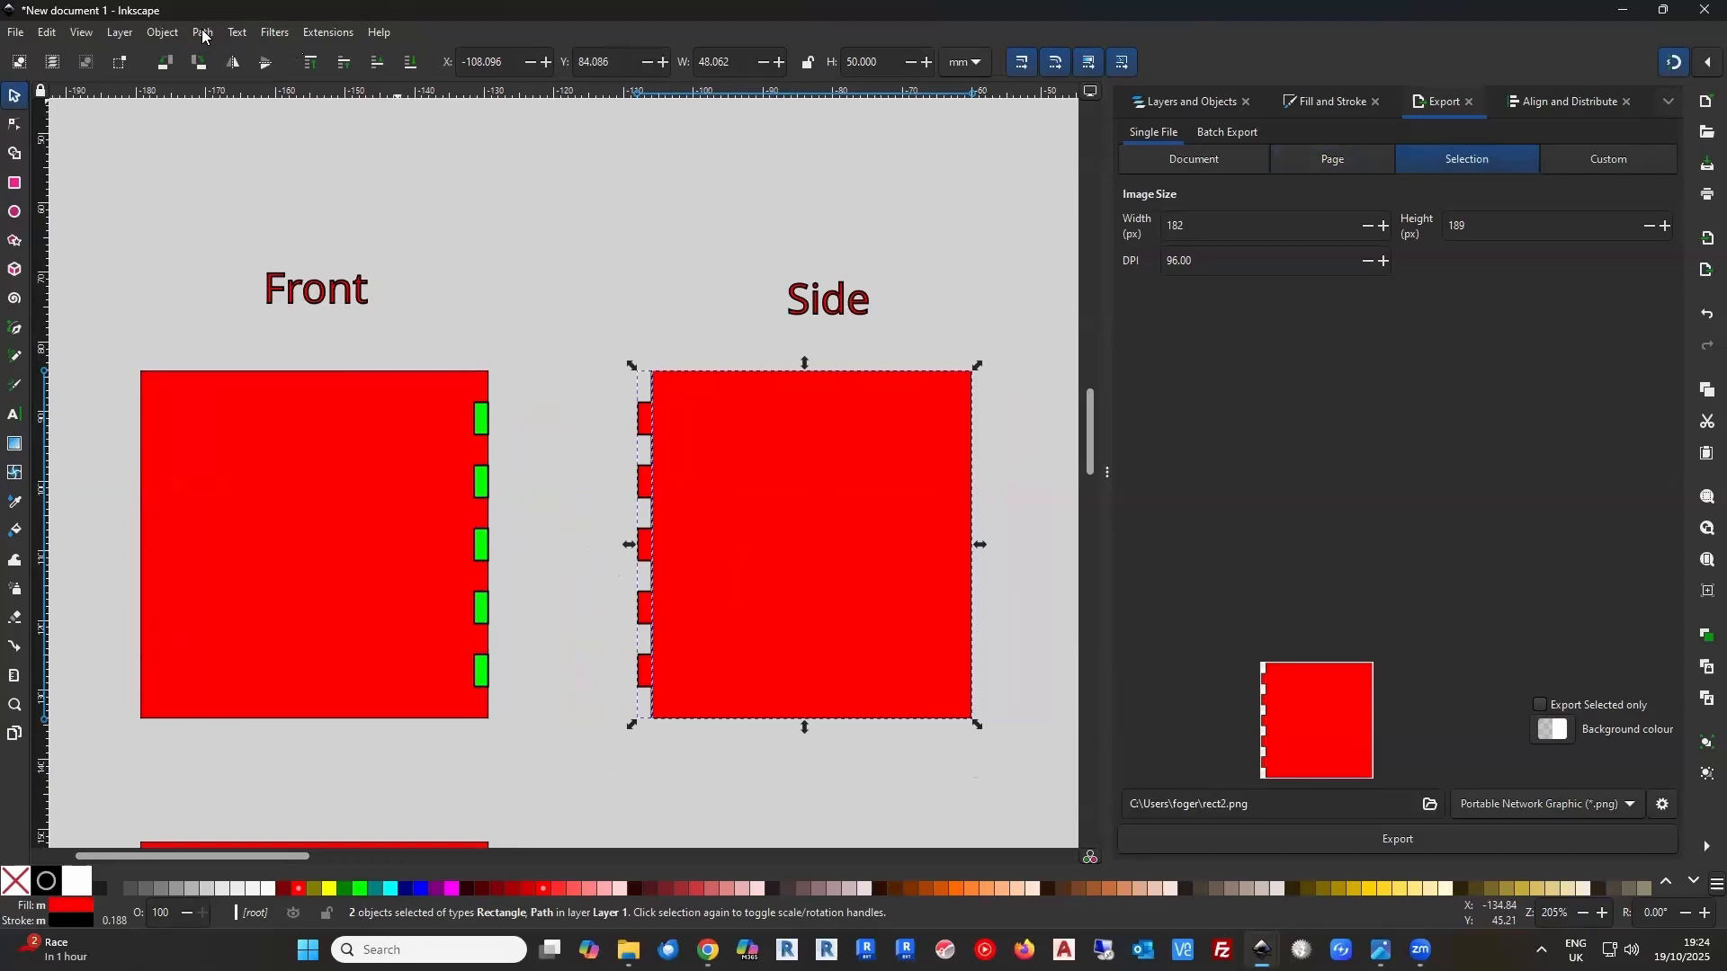
click(203, 34)
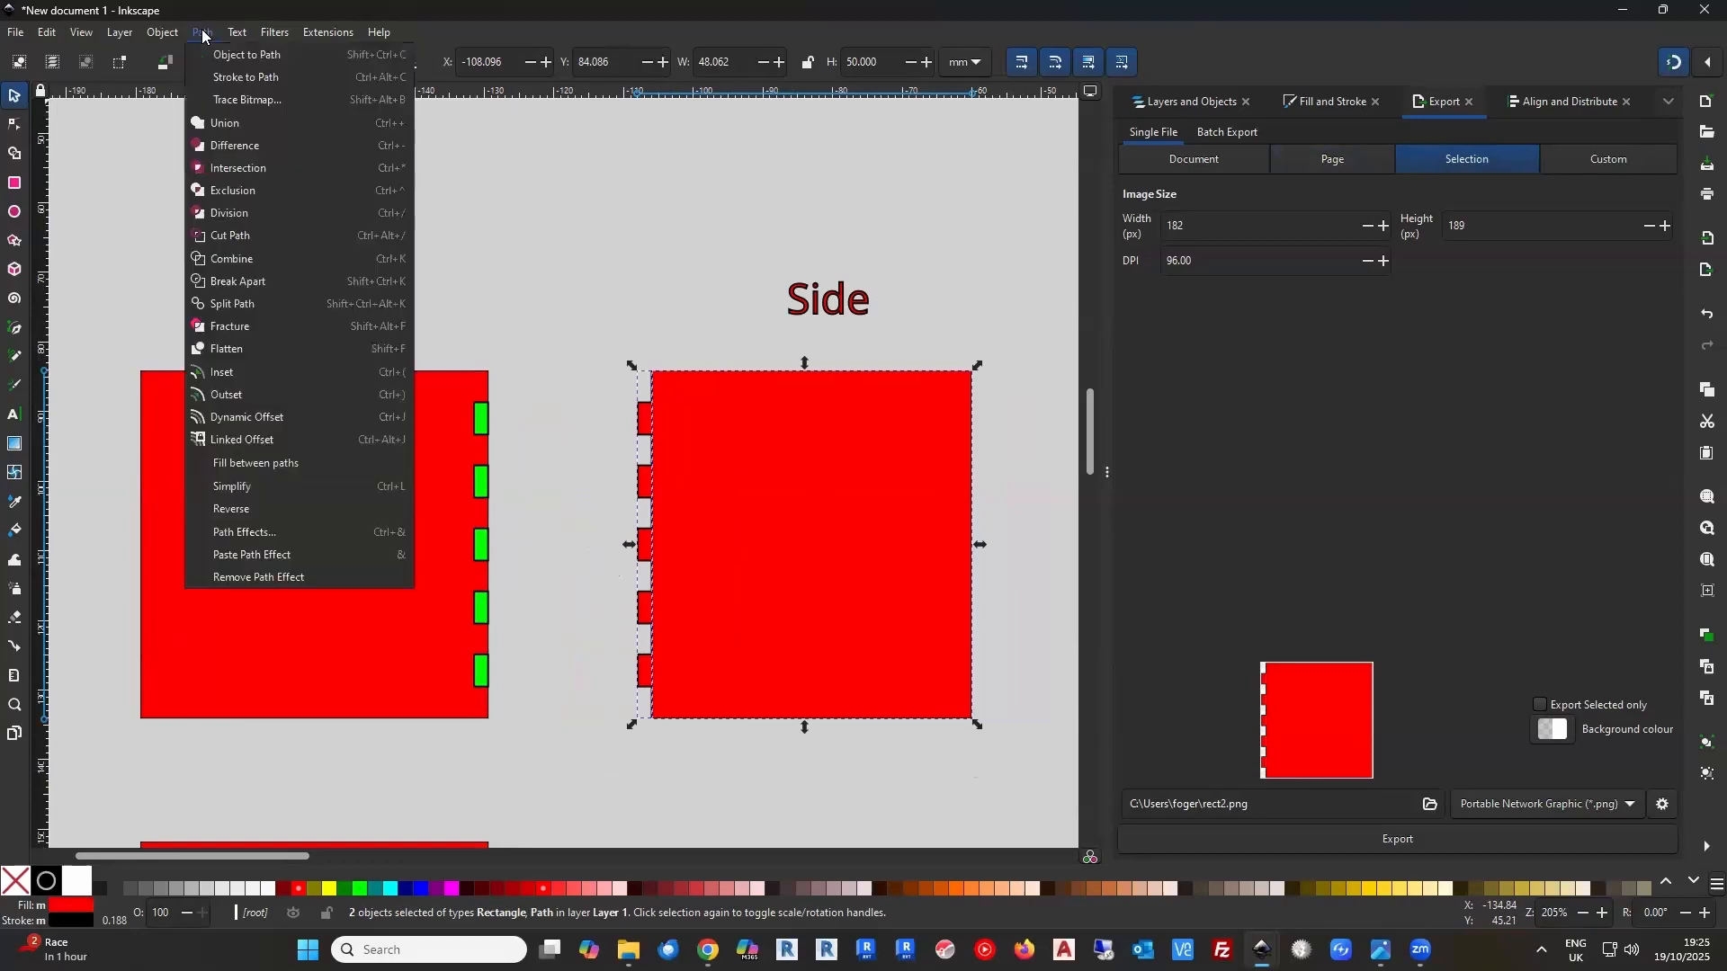
click(239, 133)
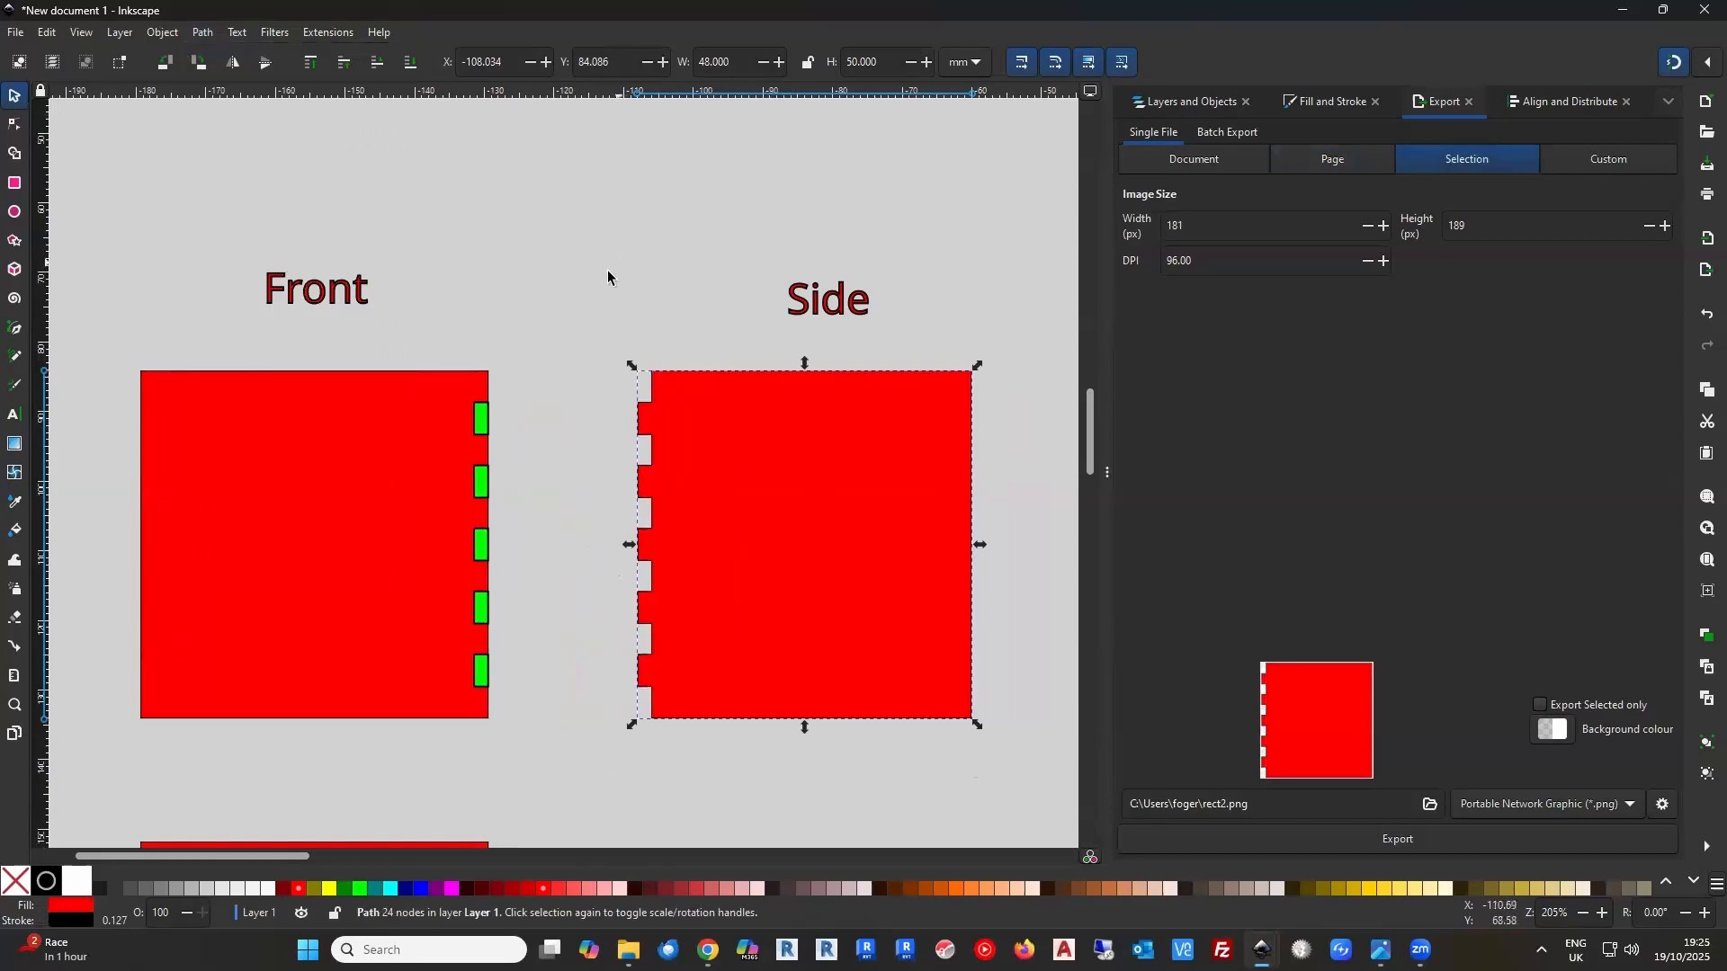
click(608, 277)
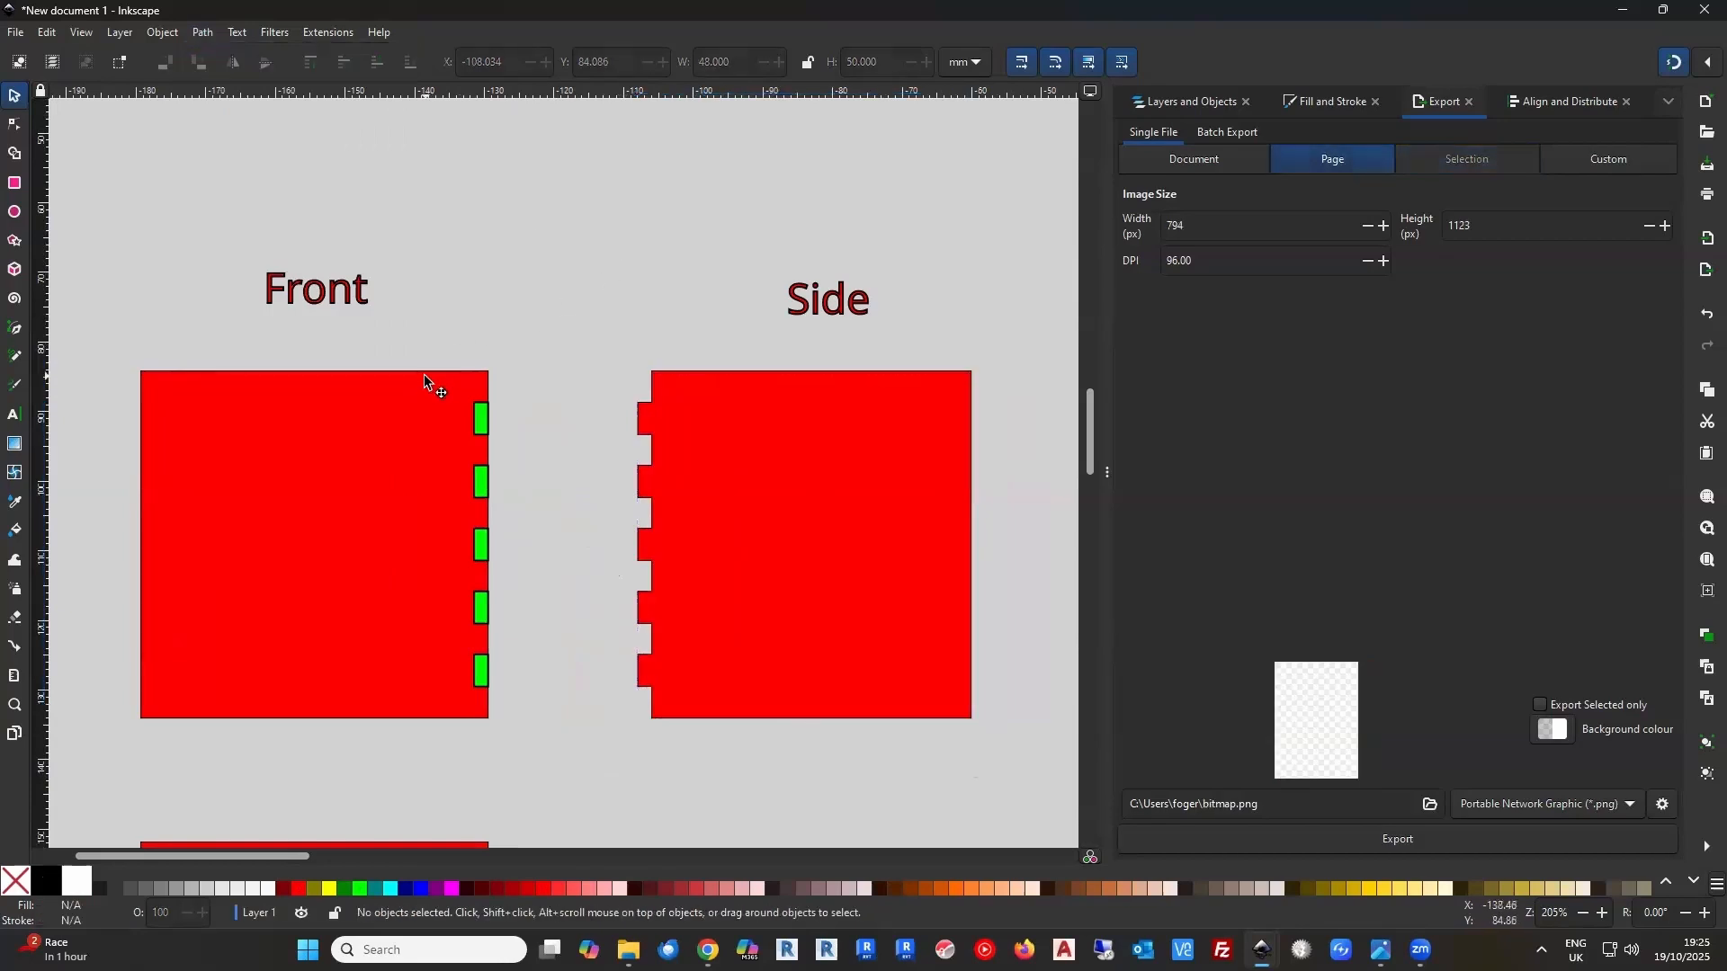
Subtract the top two green rectangles one at a time from the Front panel's right edge using Difference
click(423, 376)
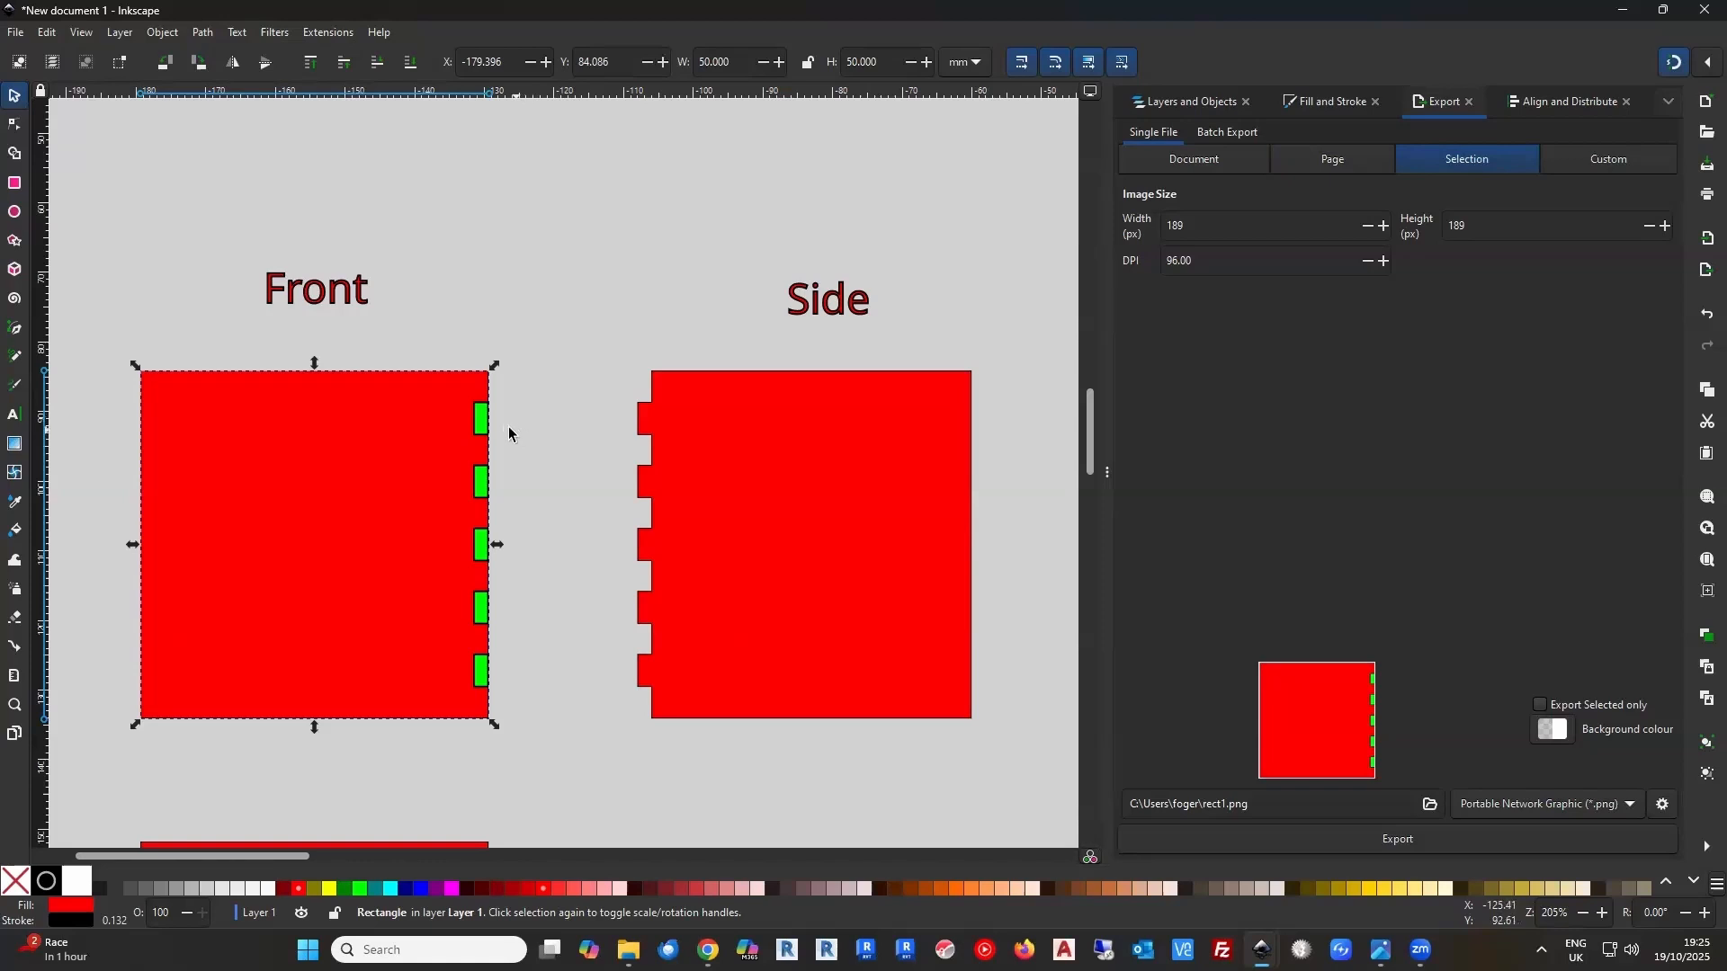
shift+click(476, 421)
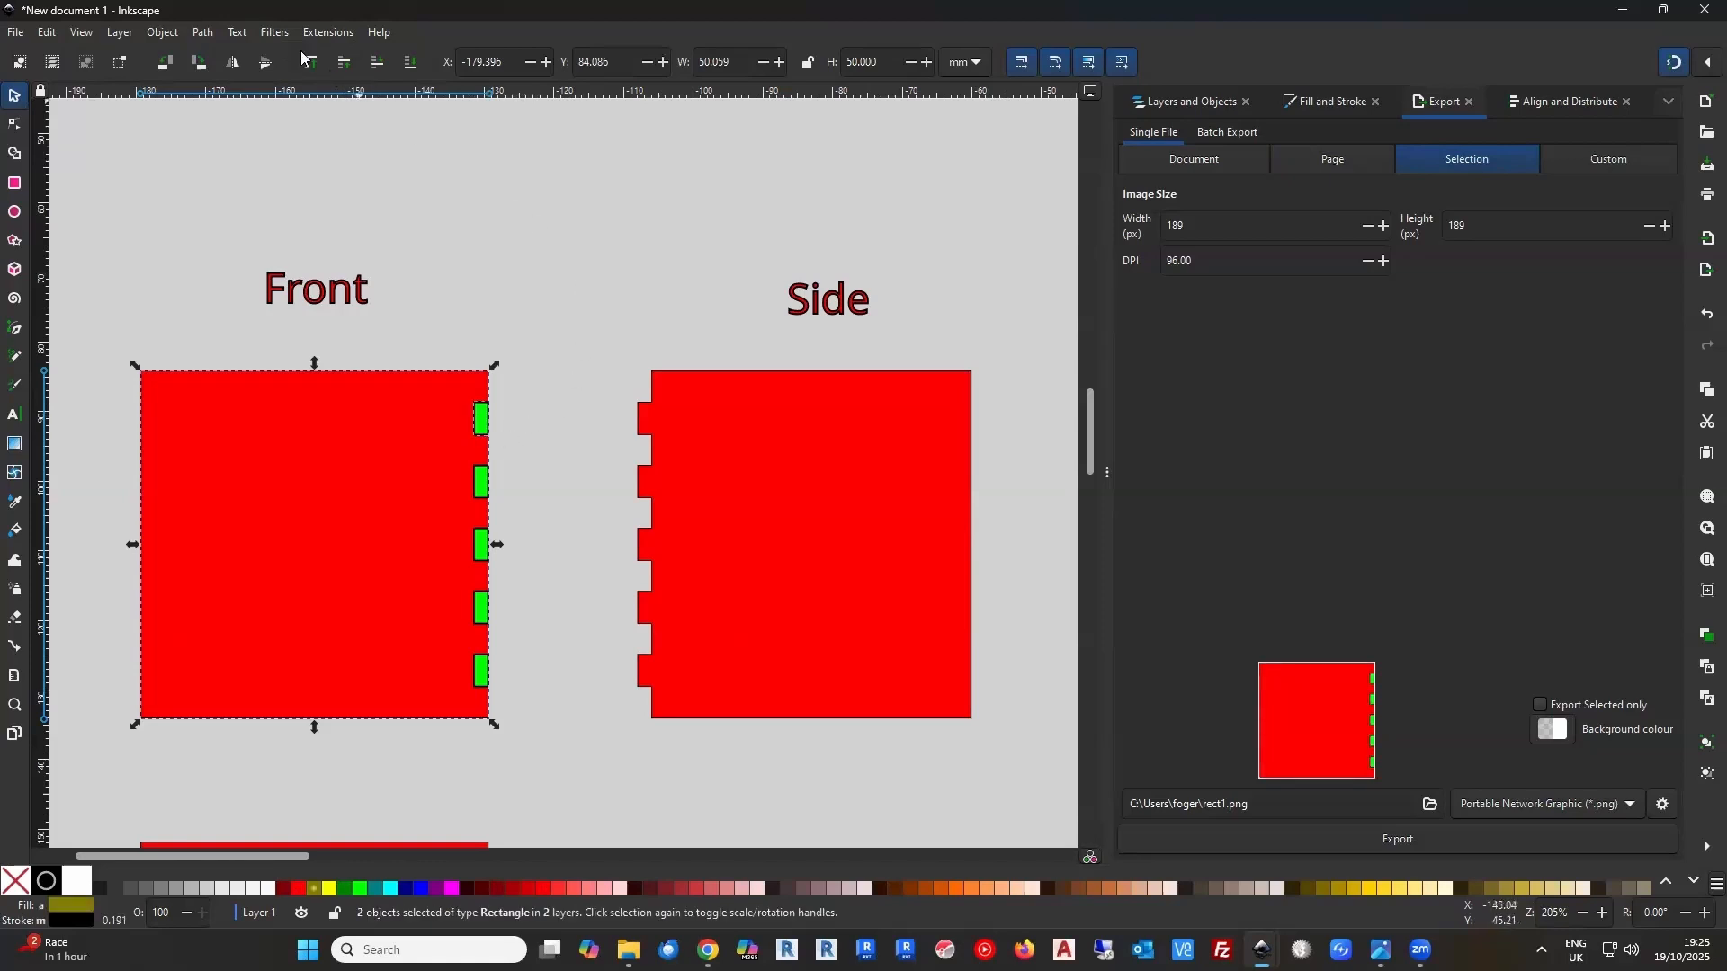
click(205, 33)
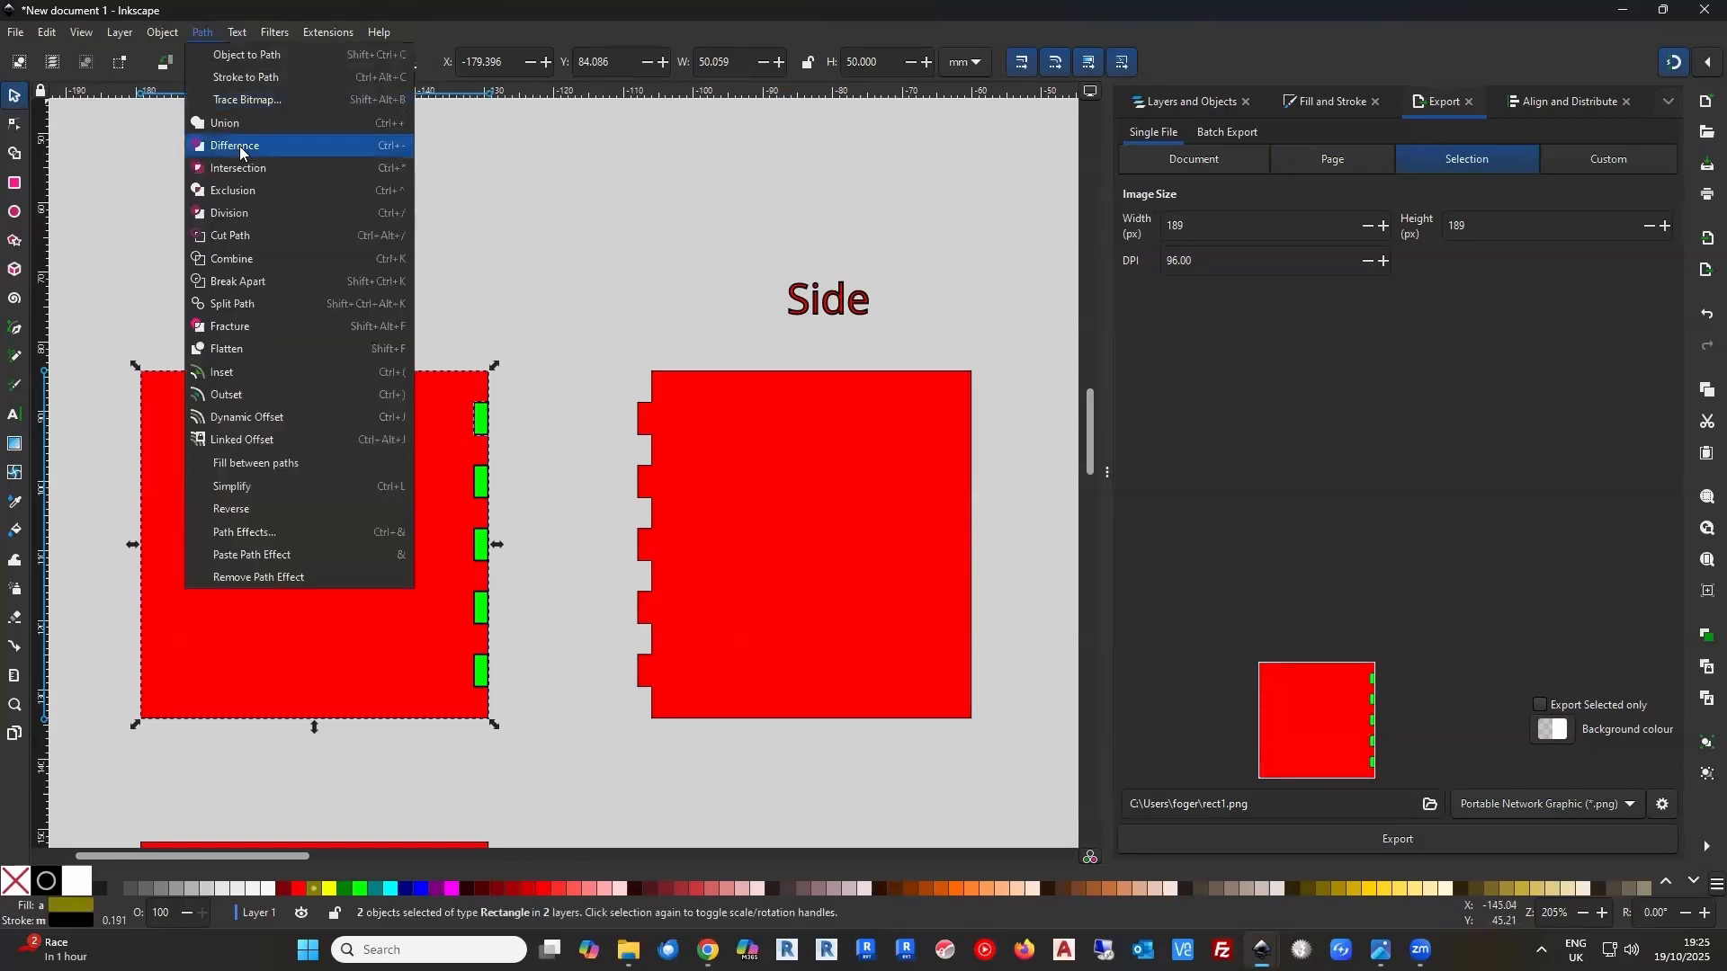
click(239, 145)
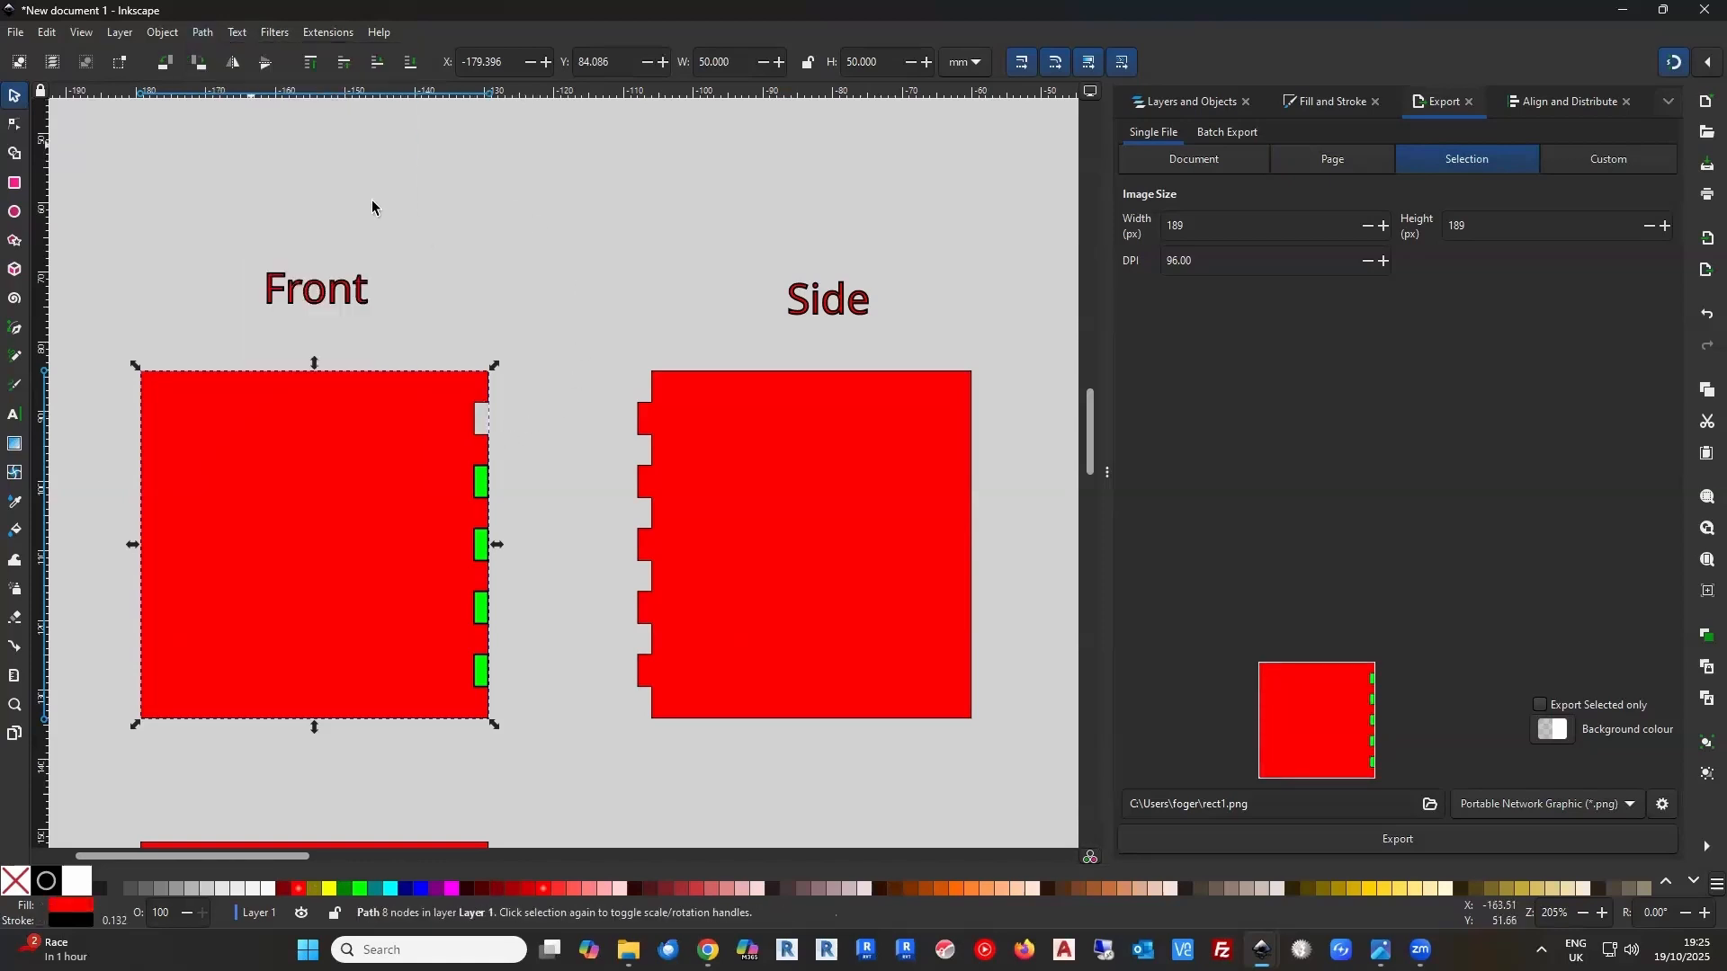
shift+click(476, 490)
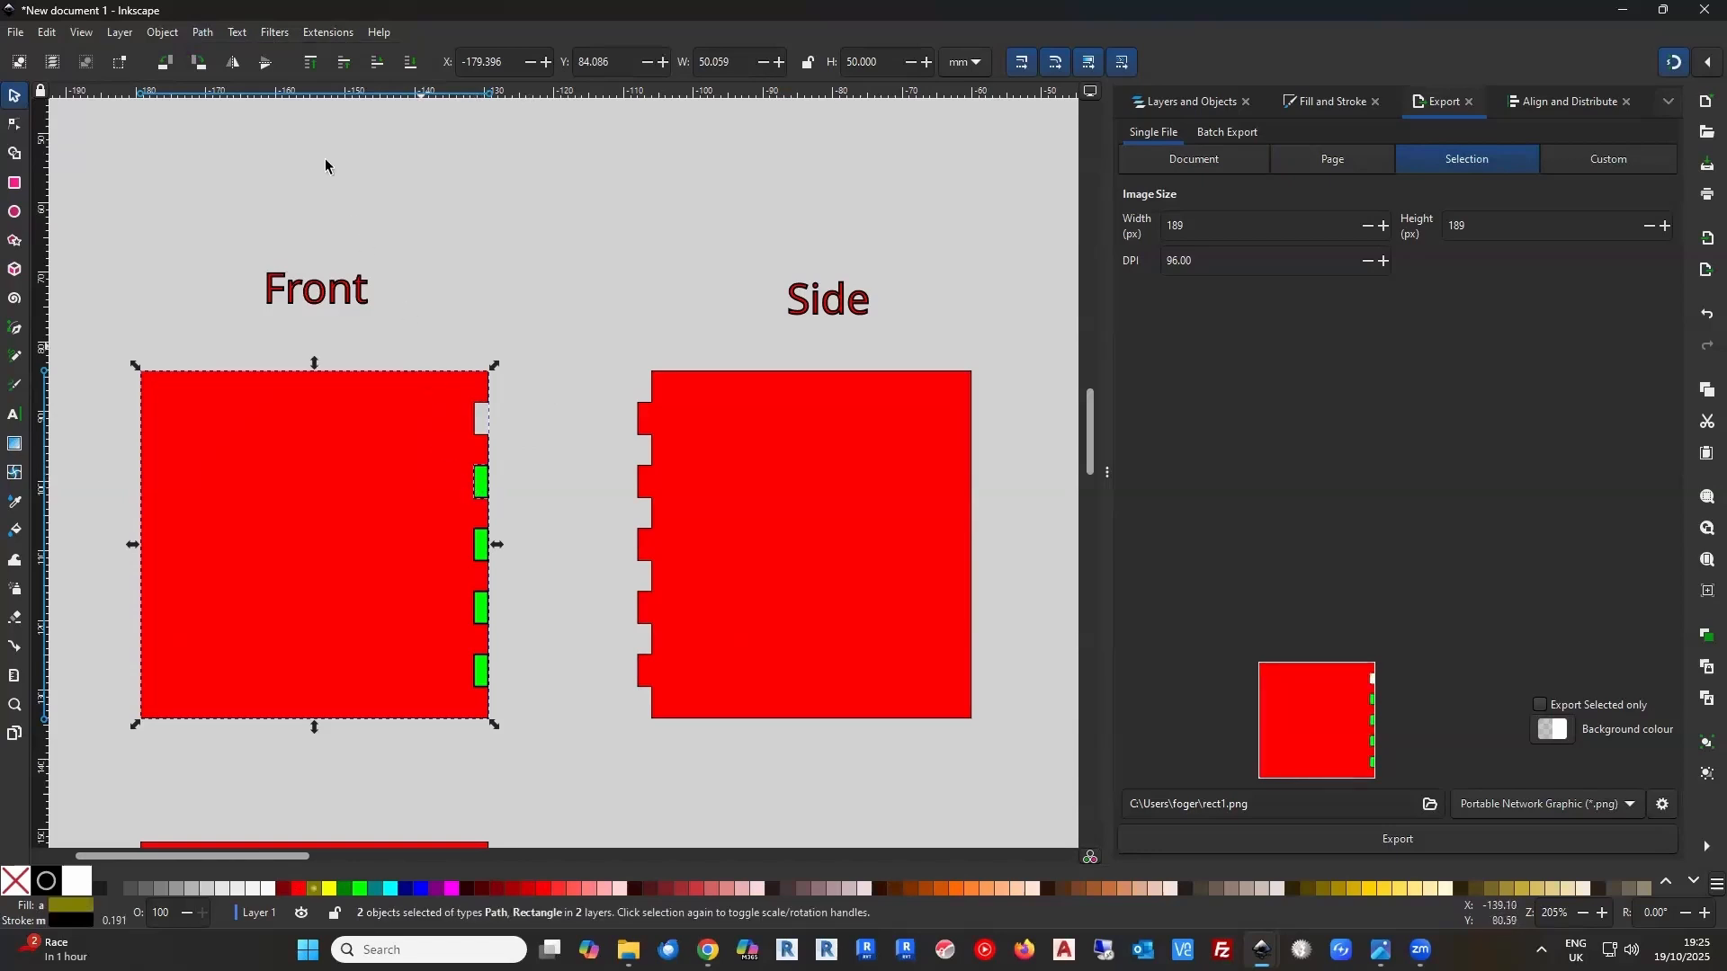
click(204, 36)
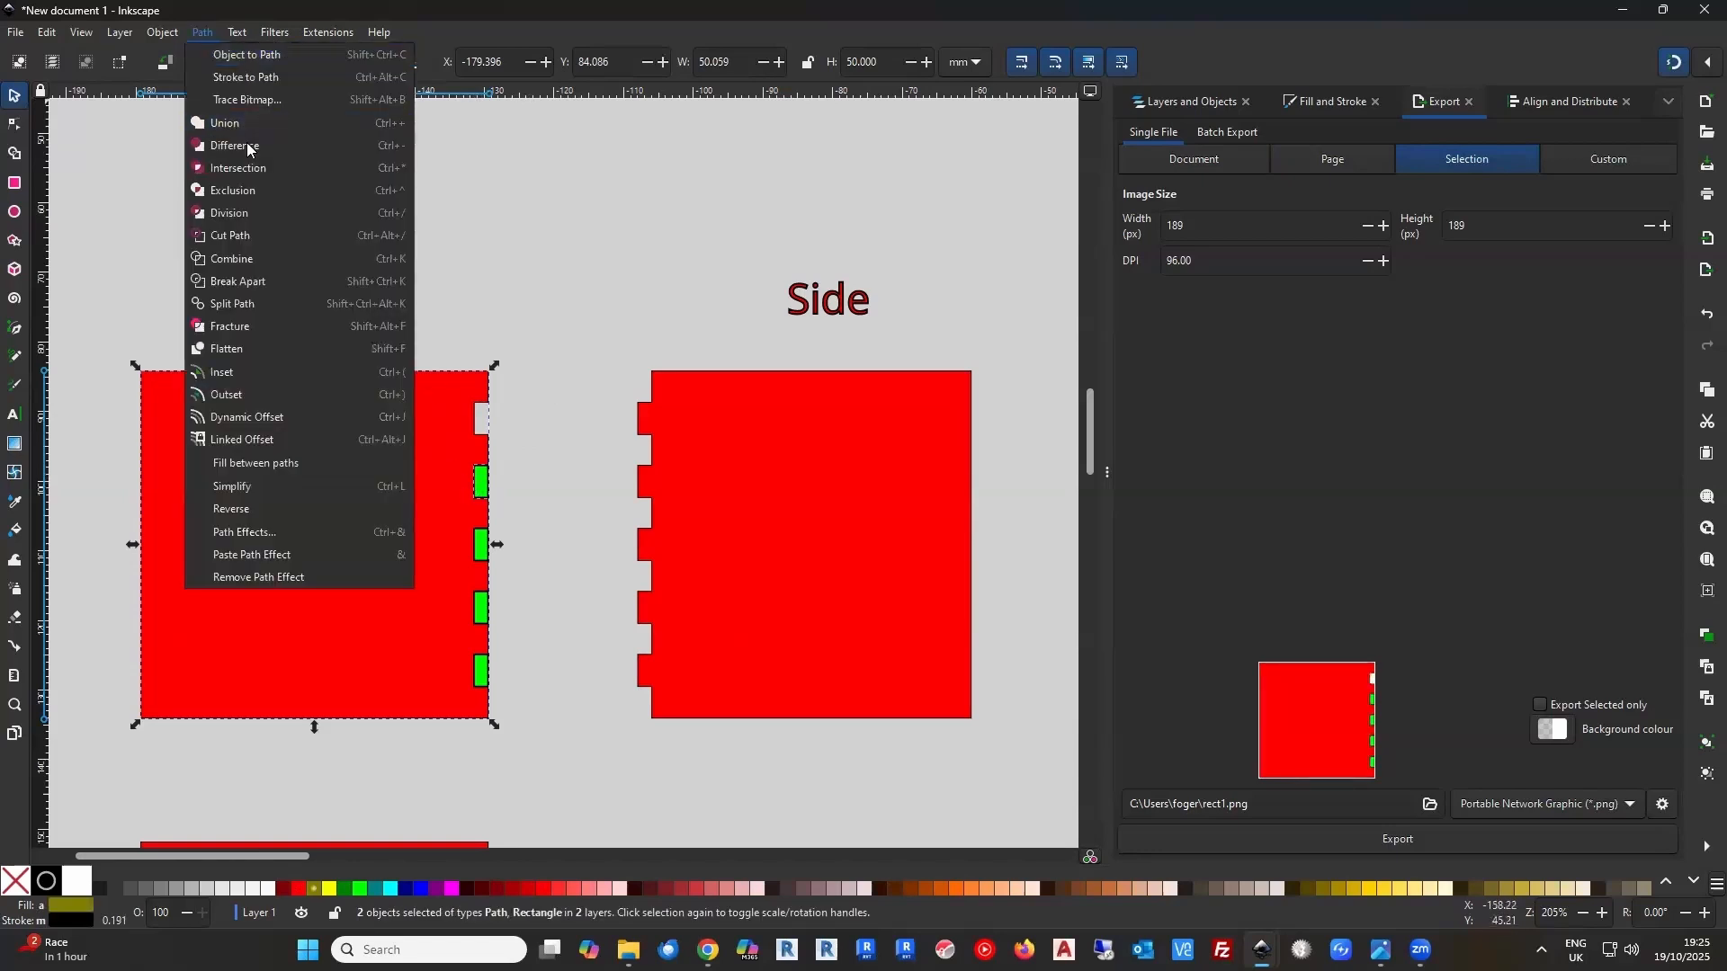
click(247, 146)
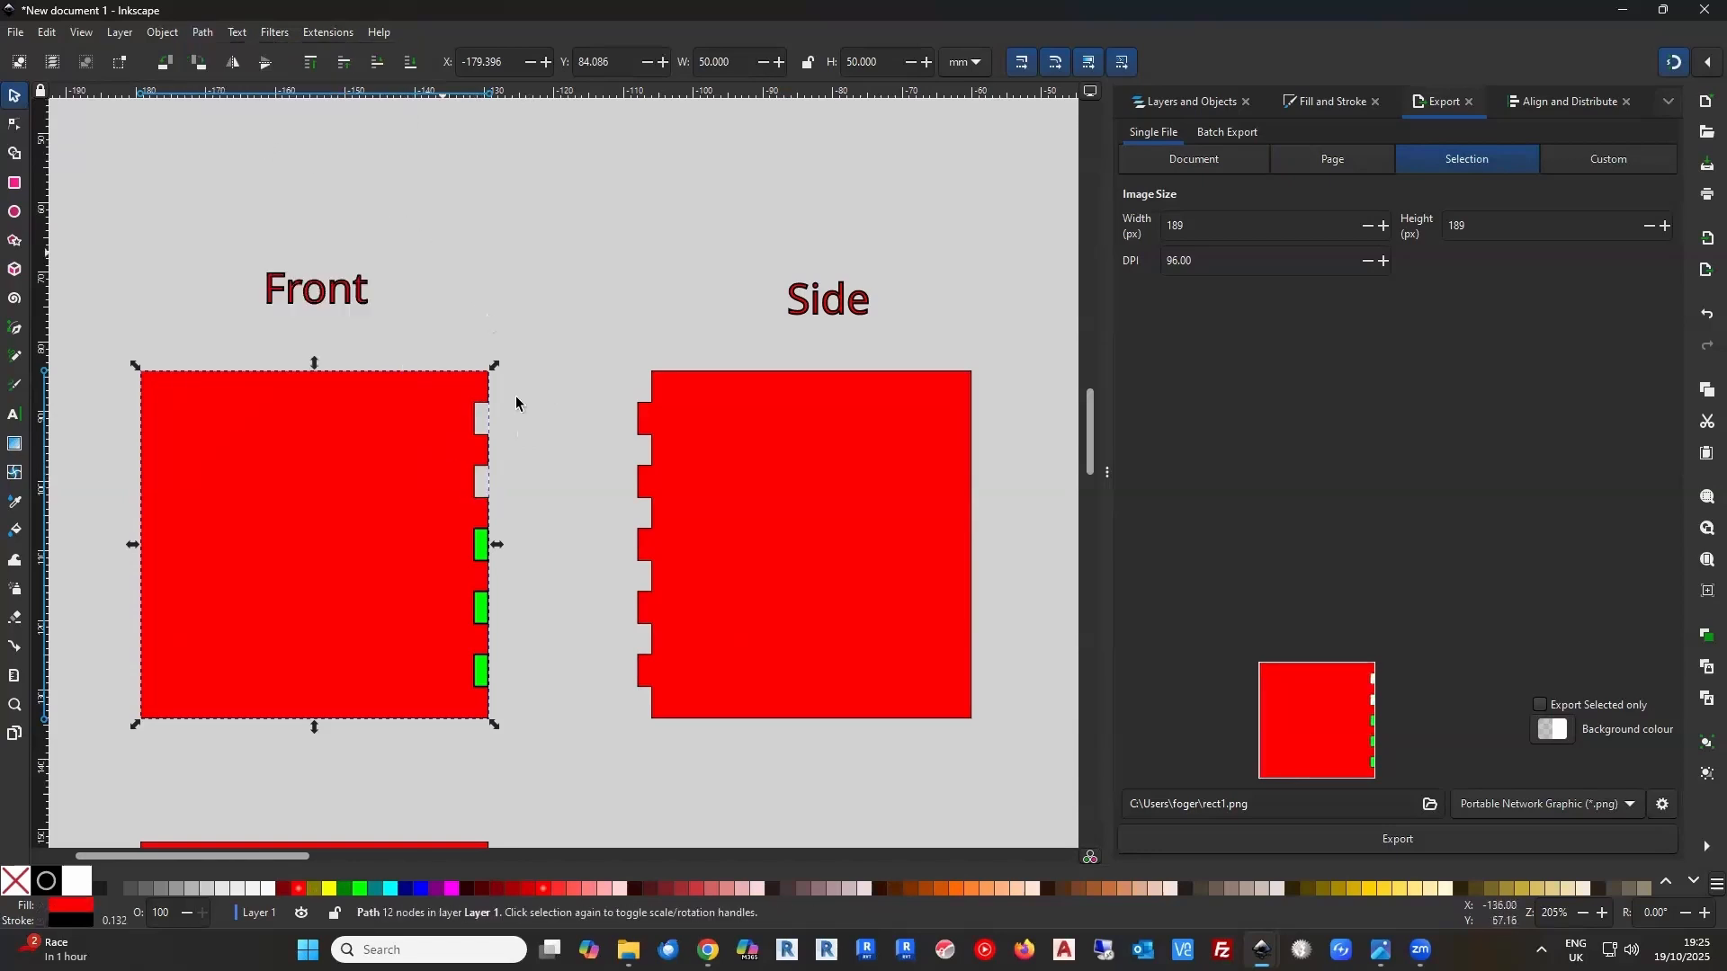
Cut the remaining three green rectangles one by one out of the Front panel with Difference
shift+click(478, 546)
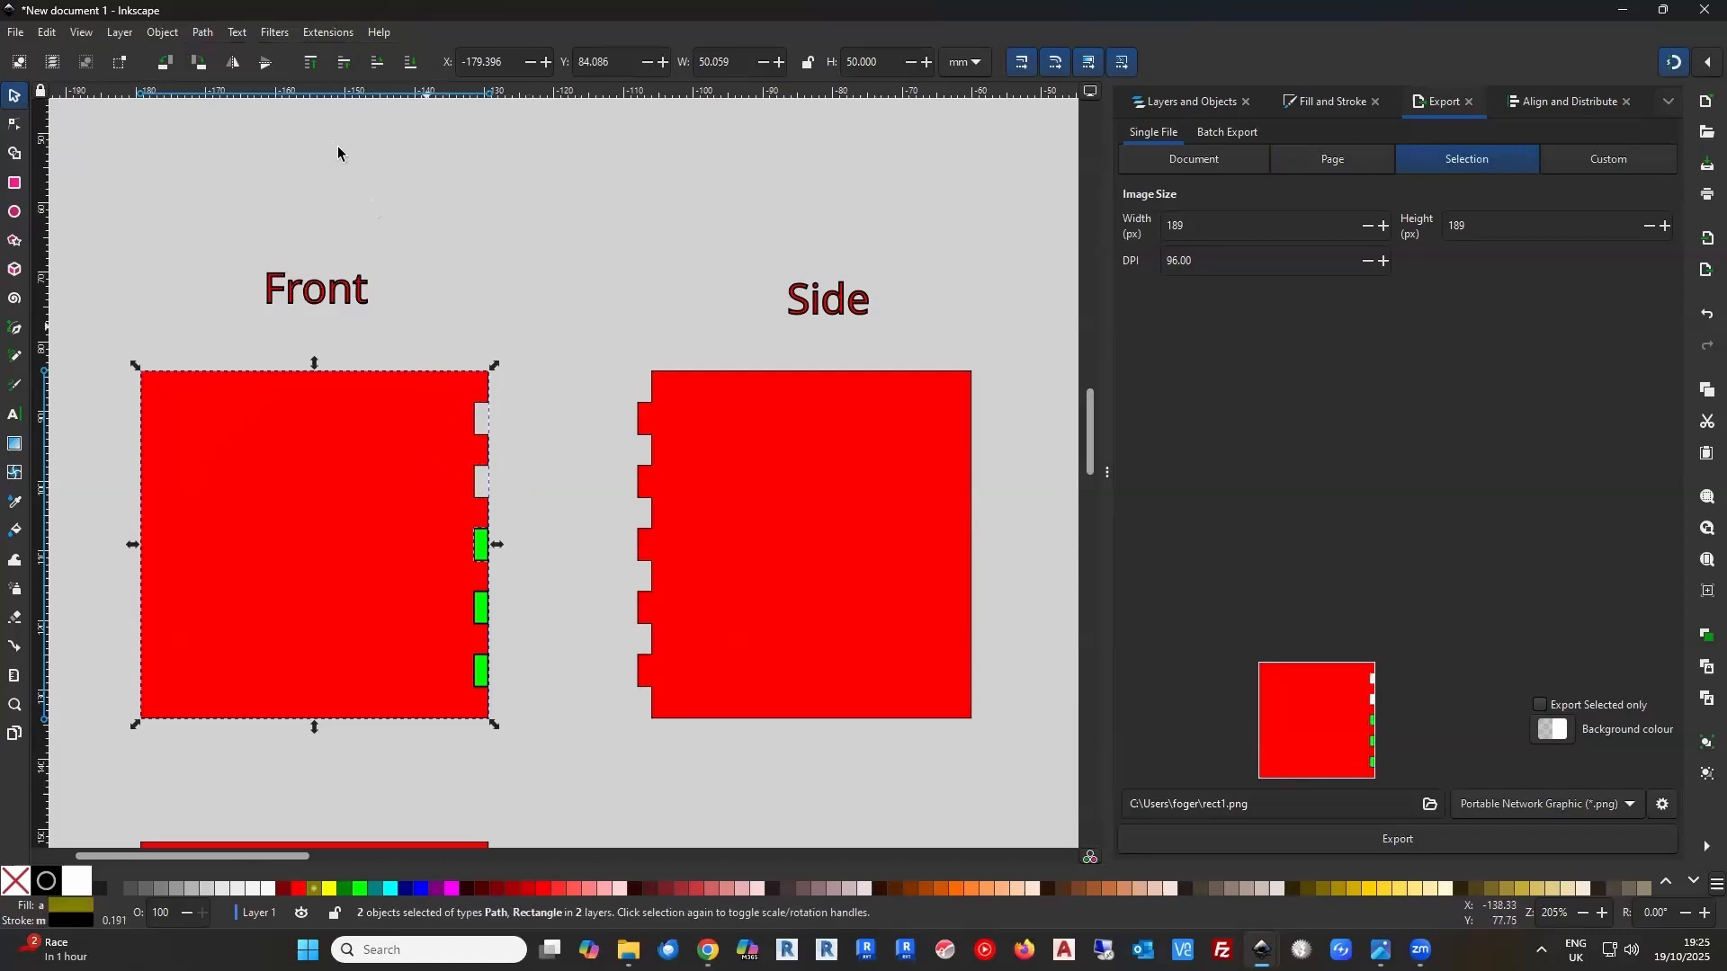
click(203, 34)
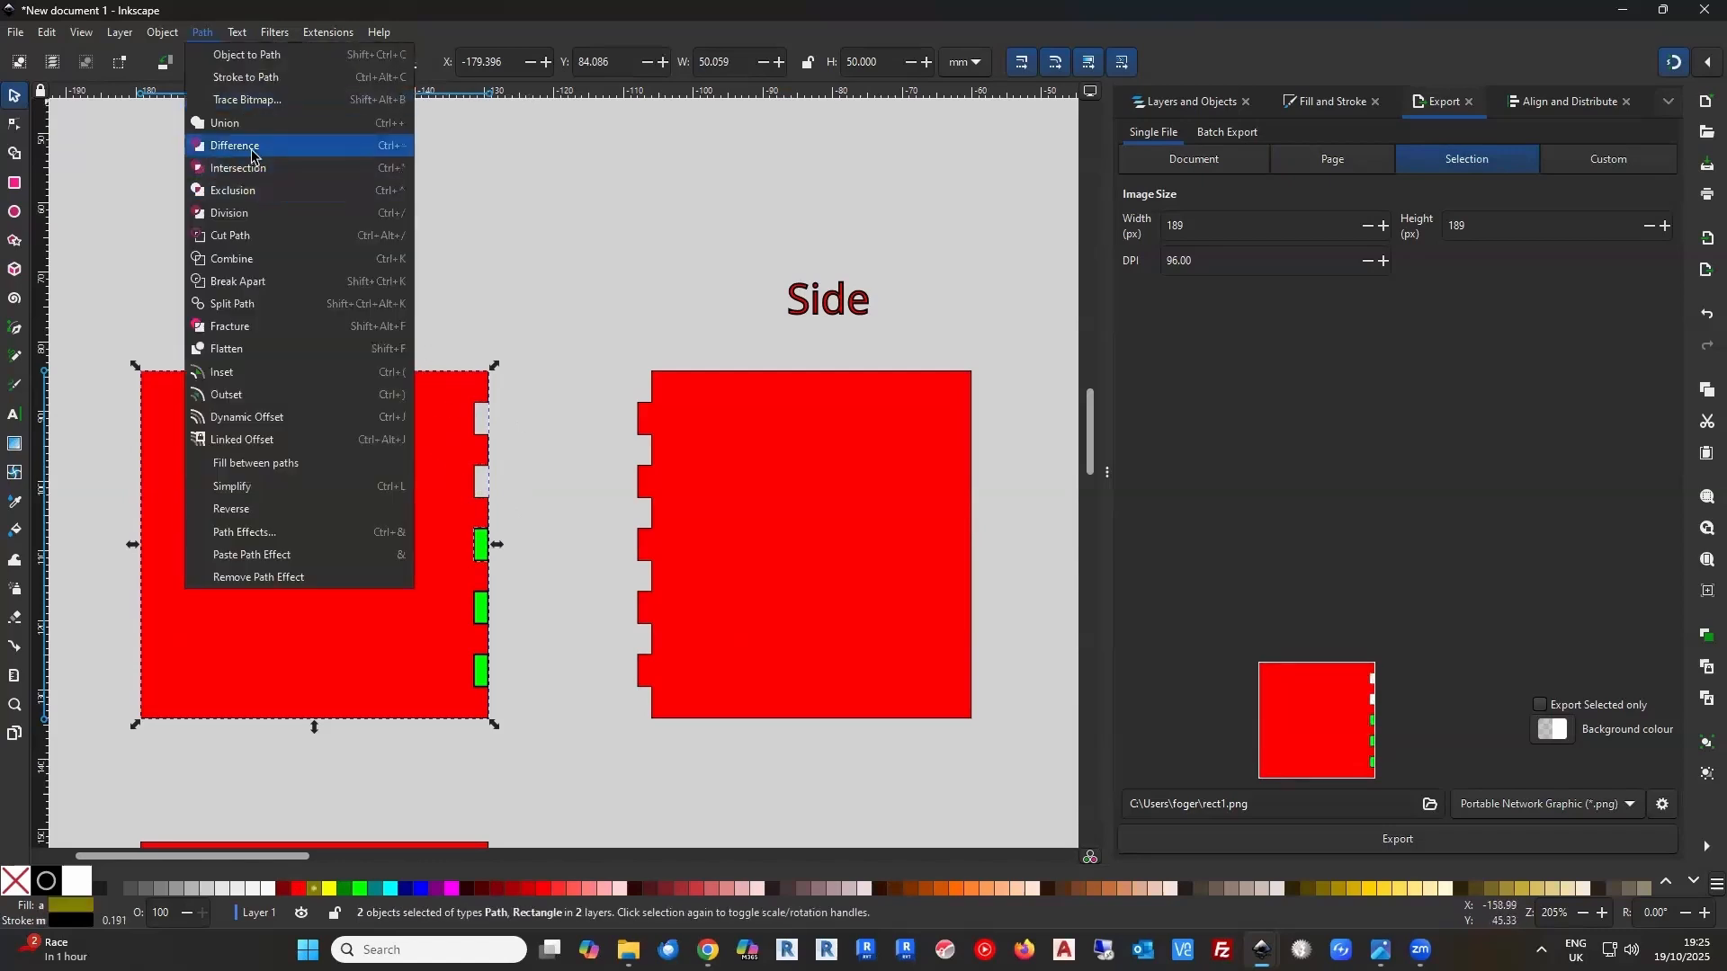
click(247, 146)
shift+click(480, 609)
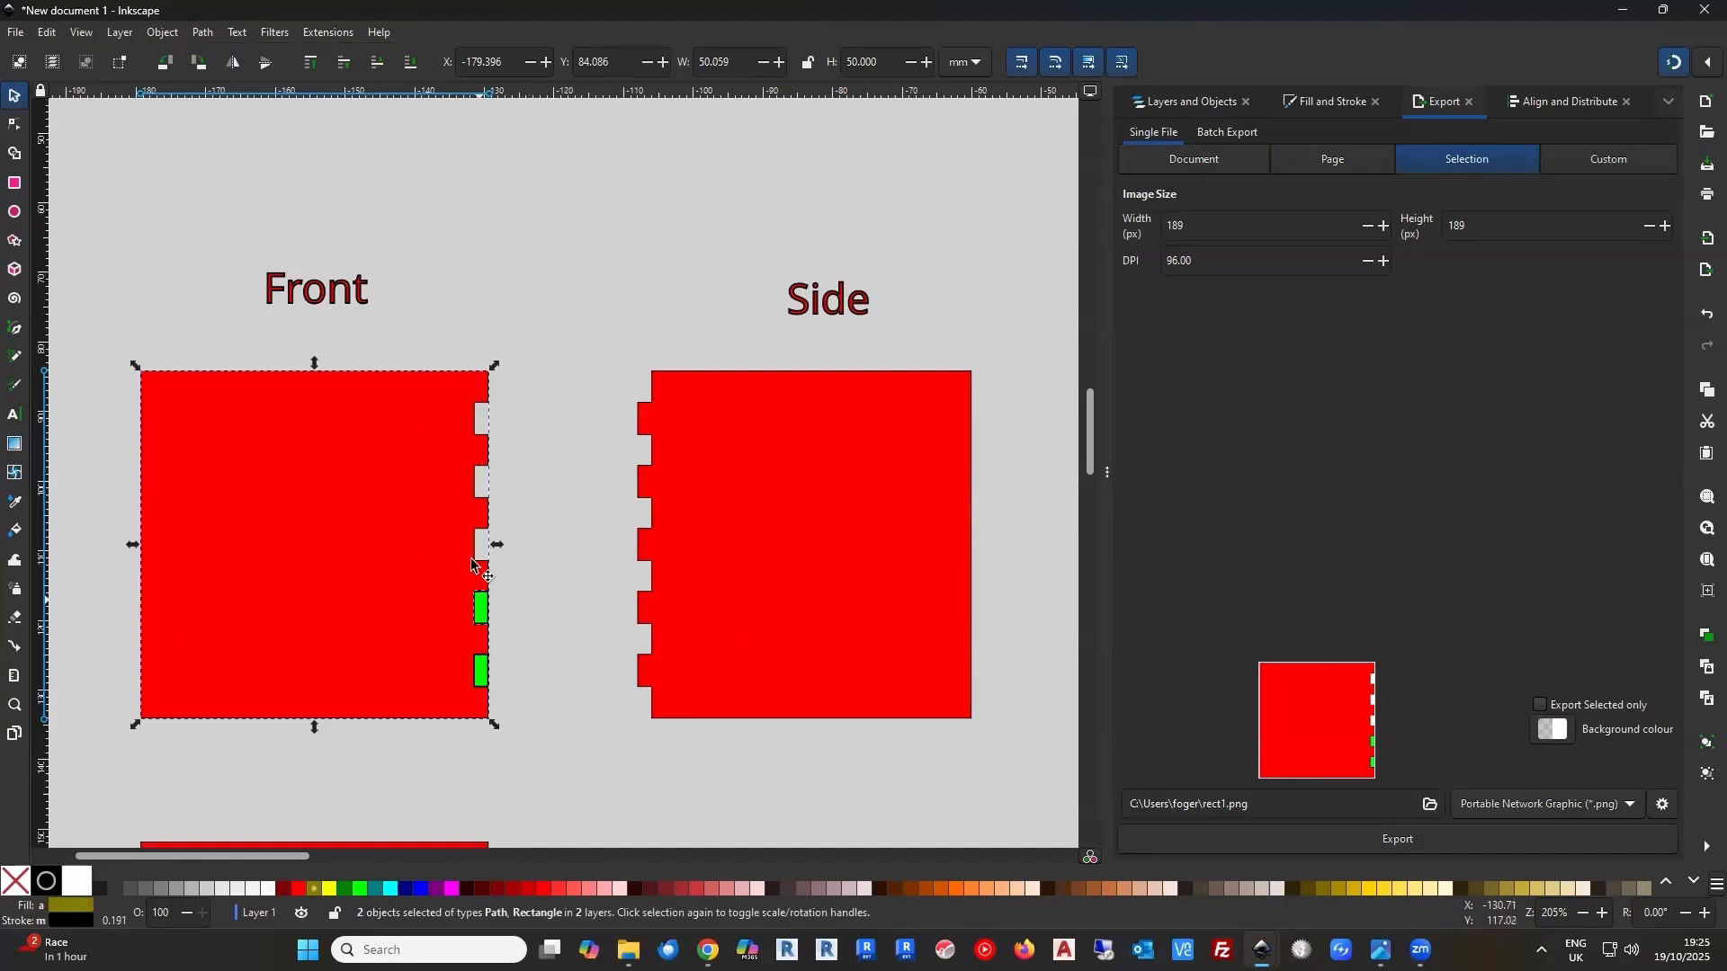
click(205, 32)
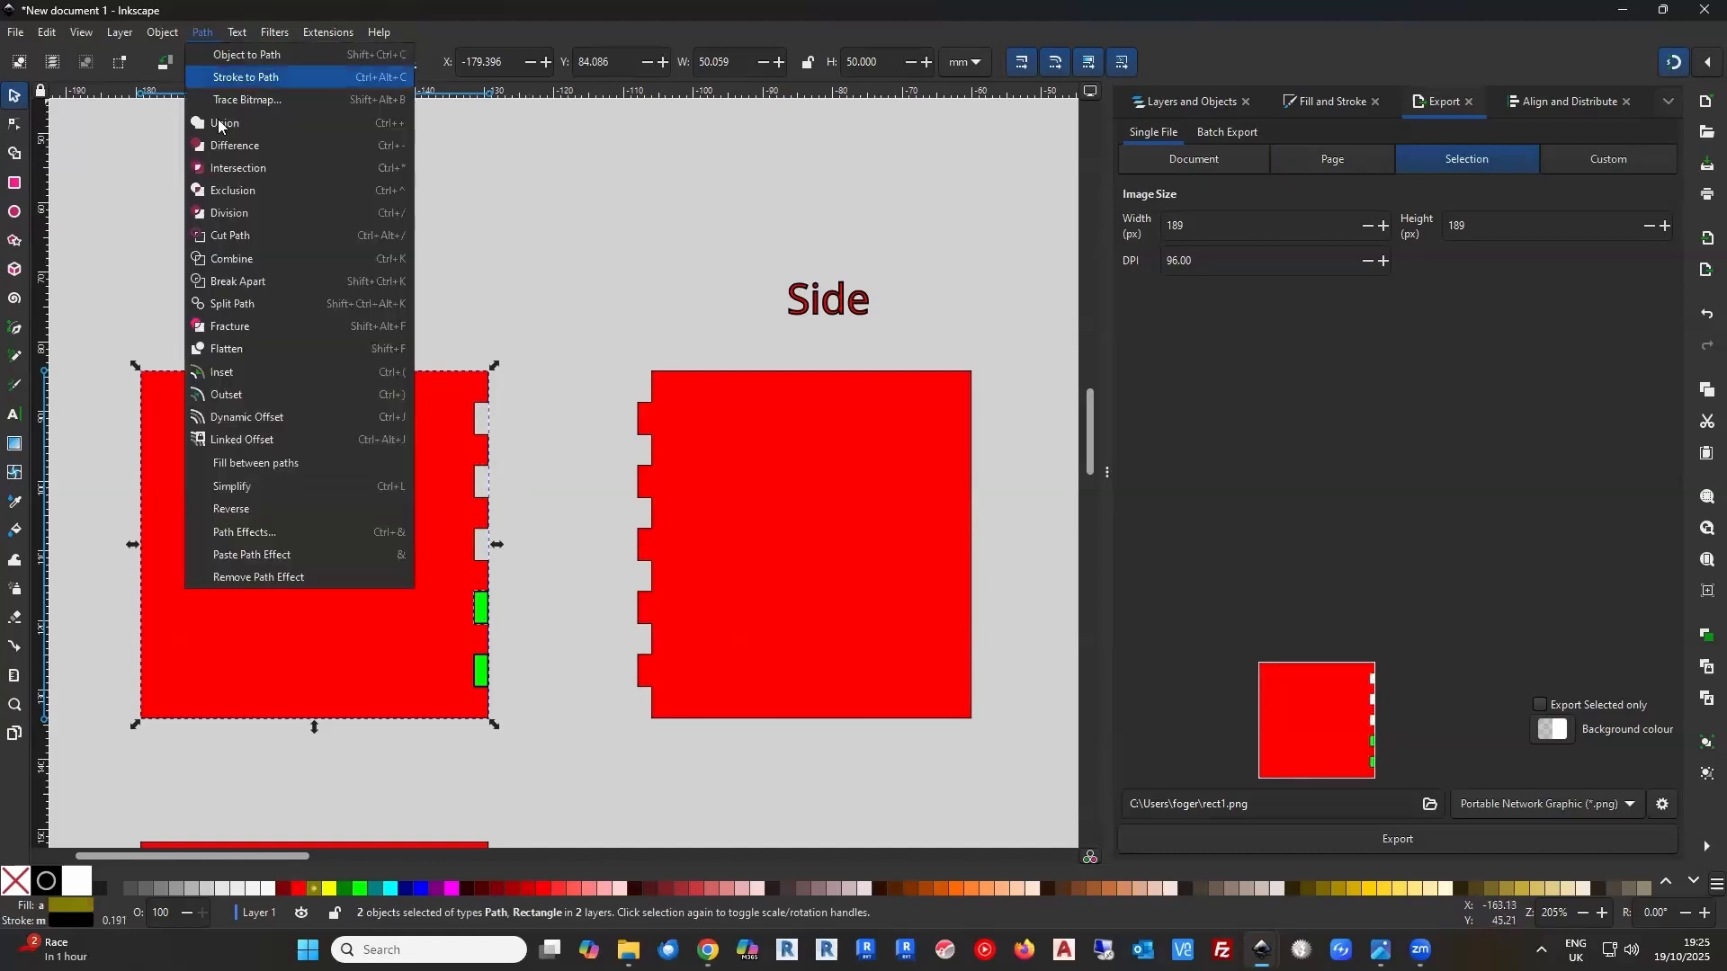
click(254, 147)
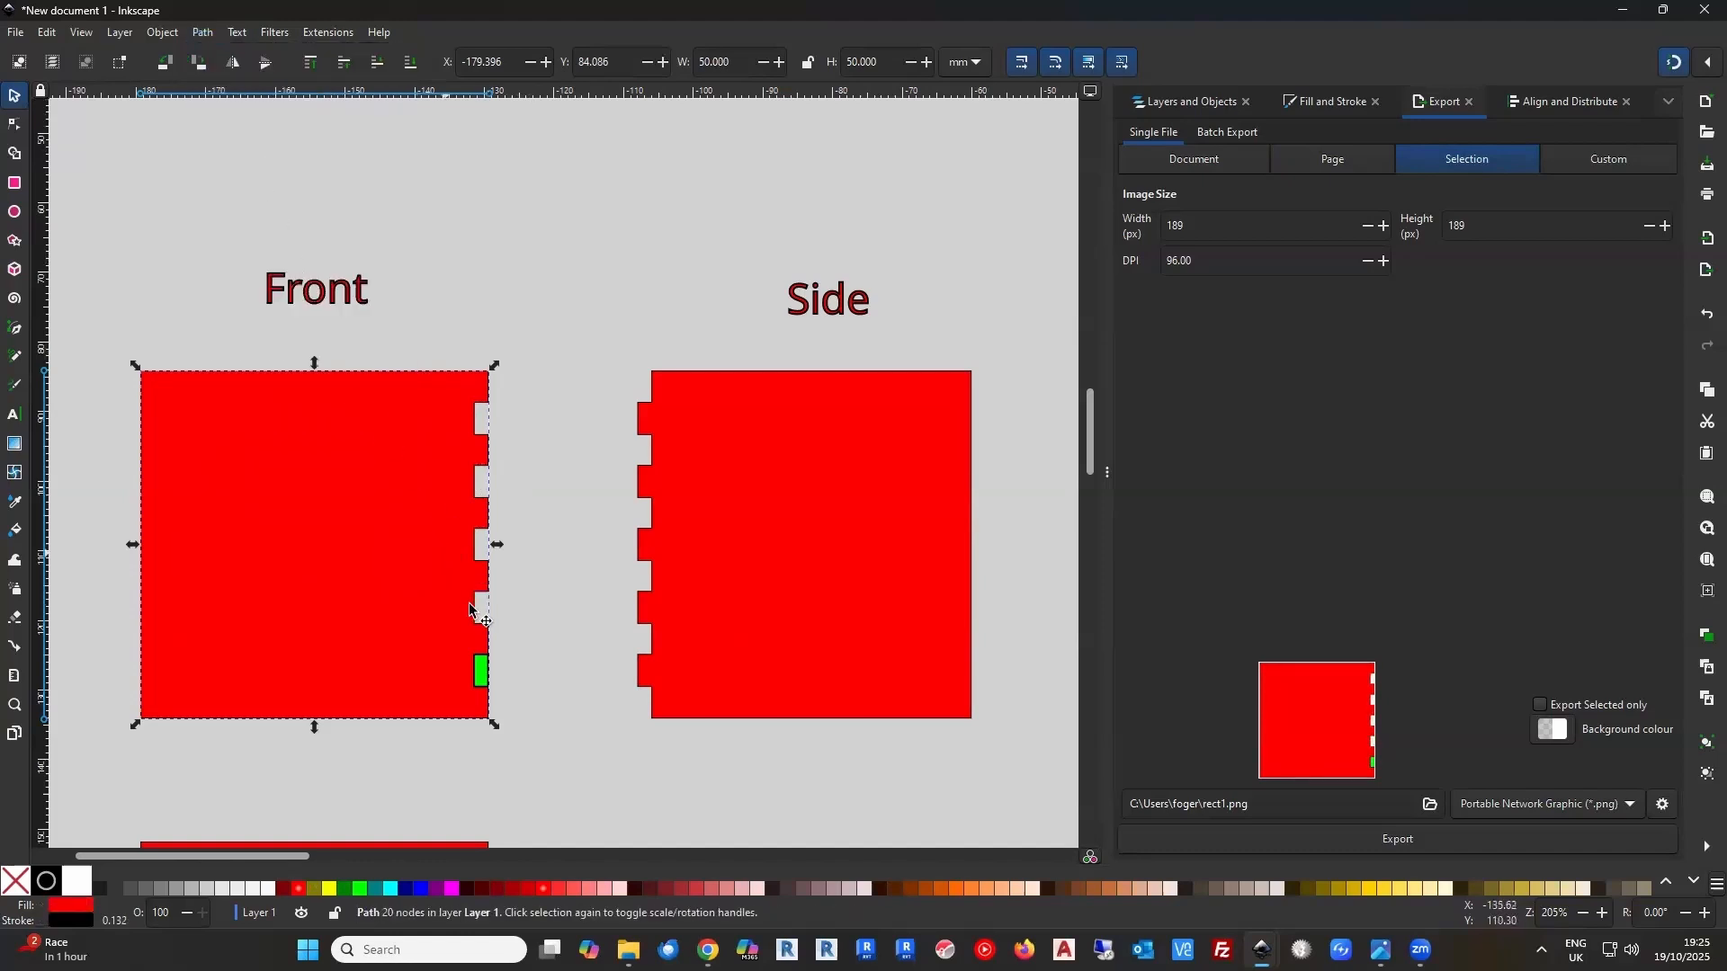
shift+click(481, 670)
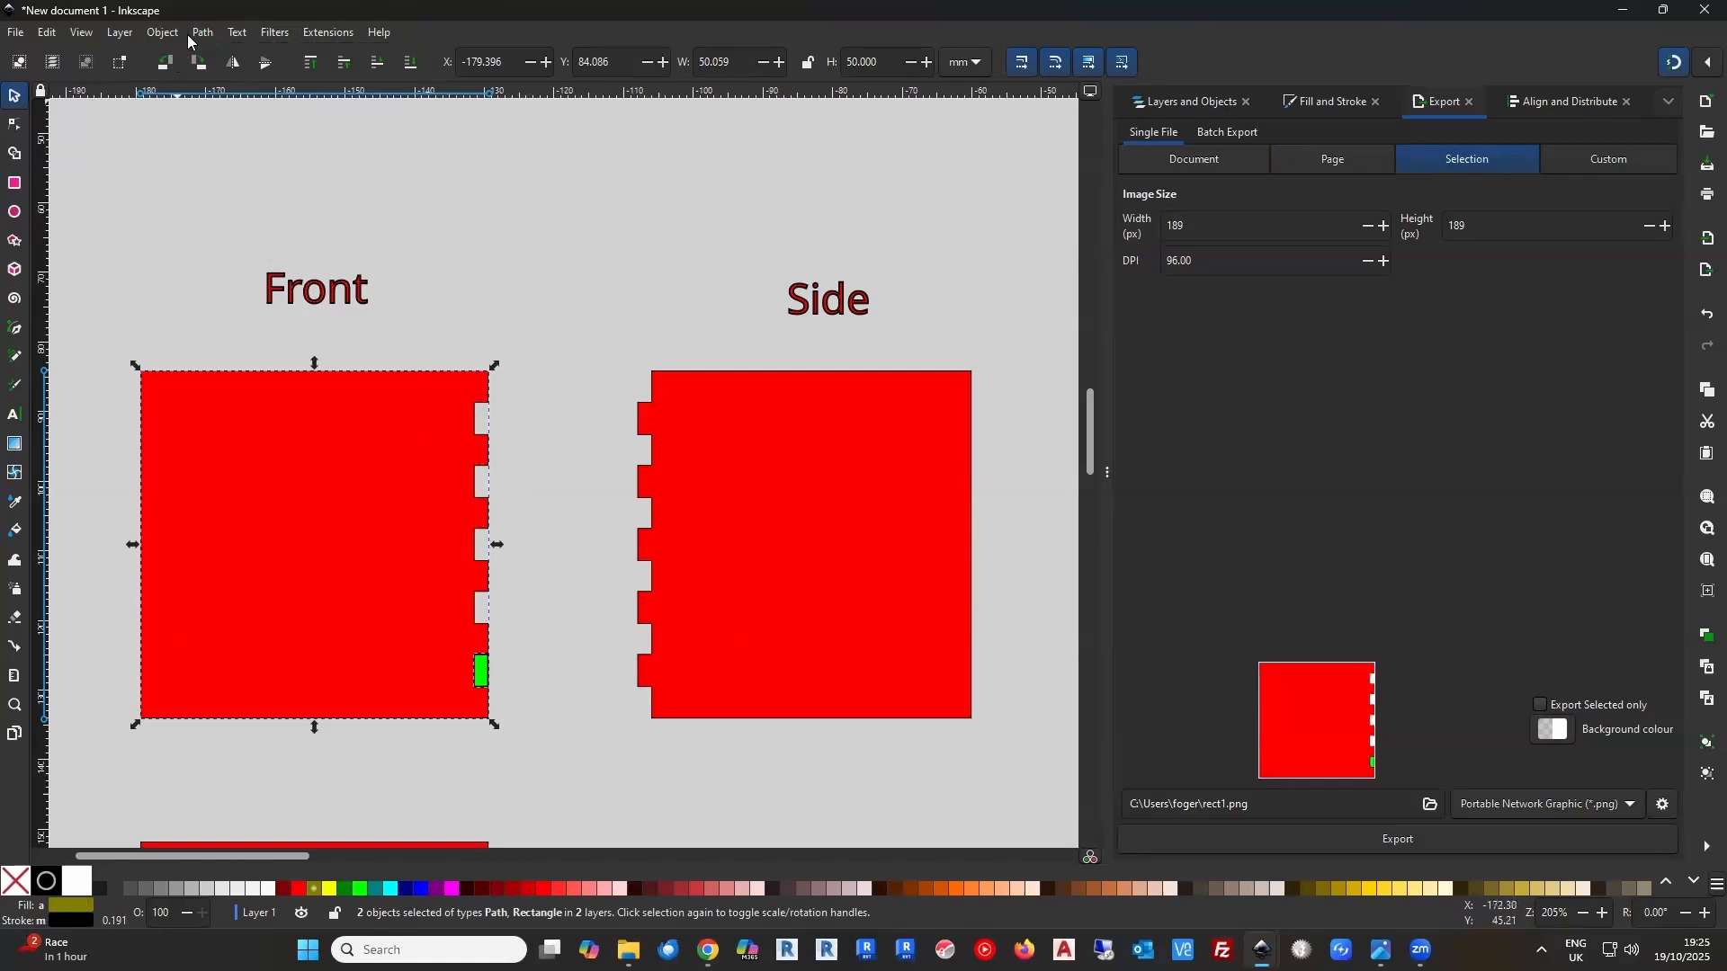
click(202, 33)
click(226, 147)
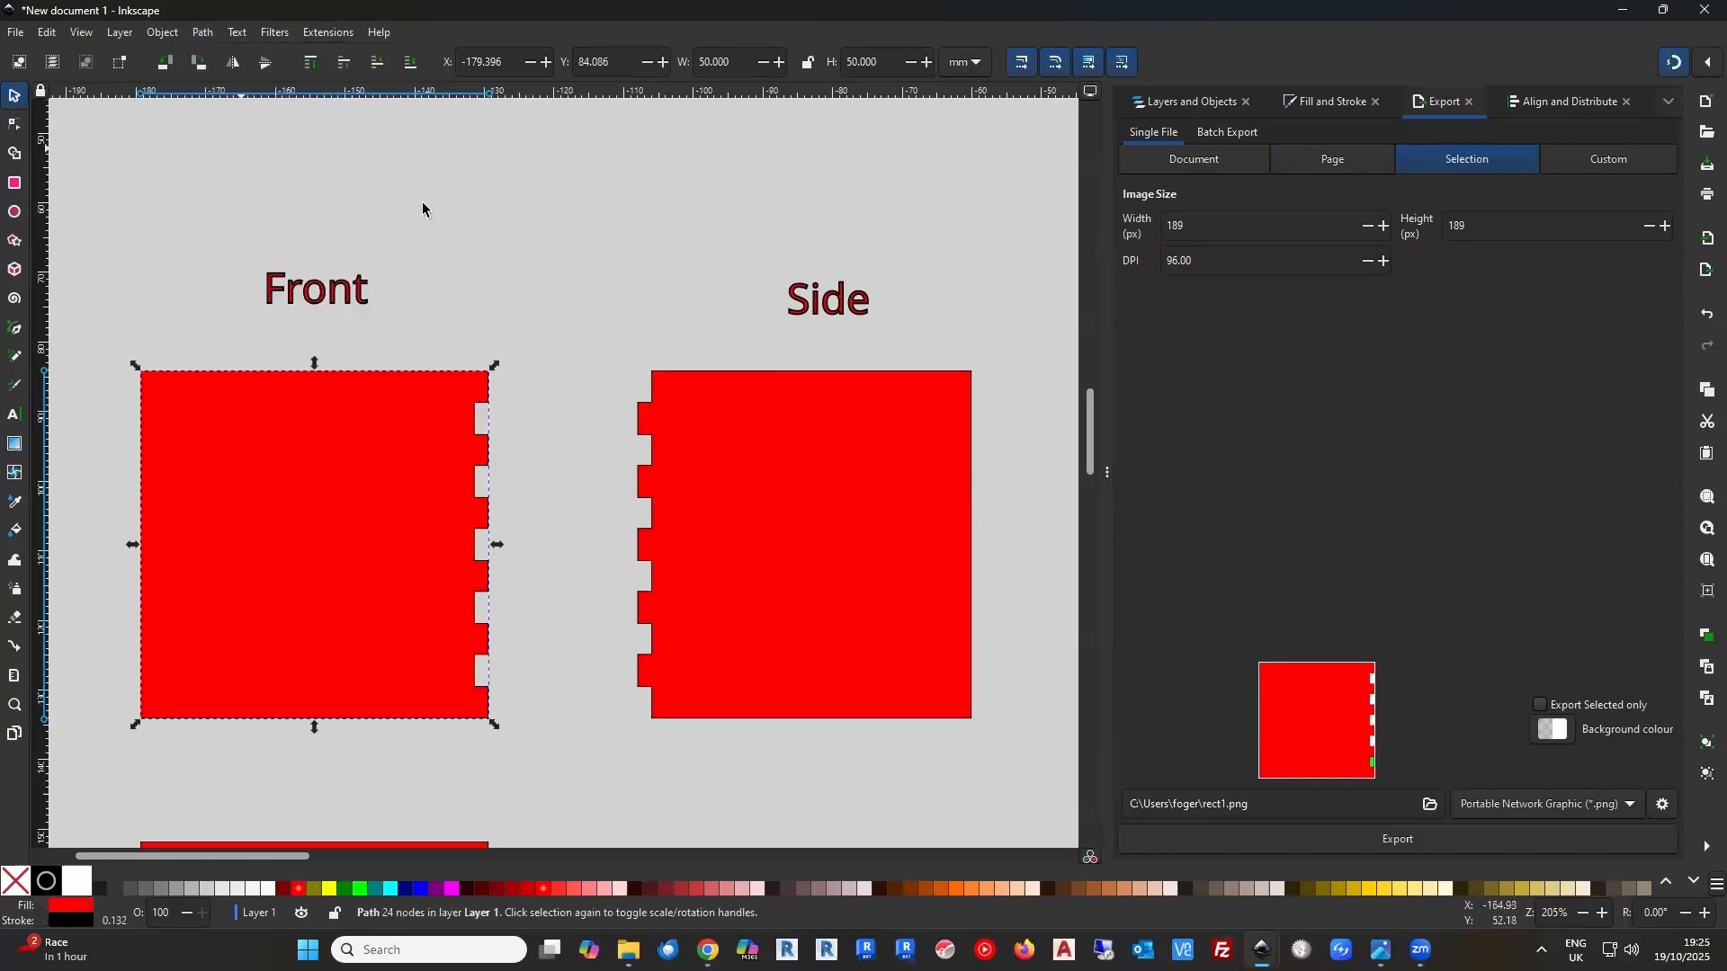
click(554, 299)
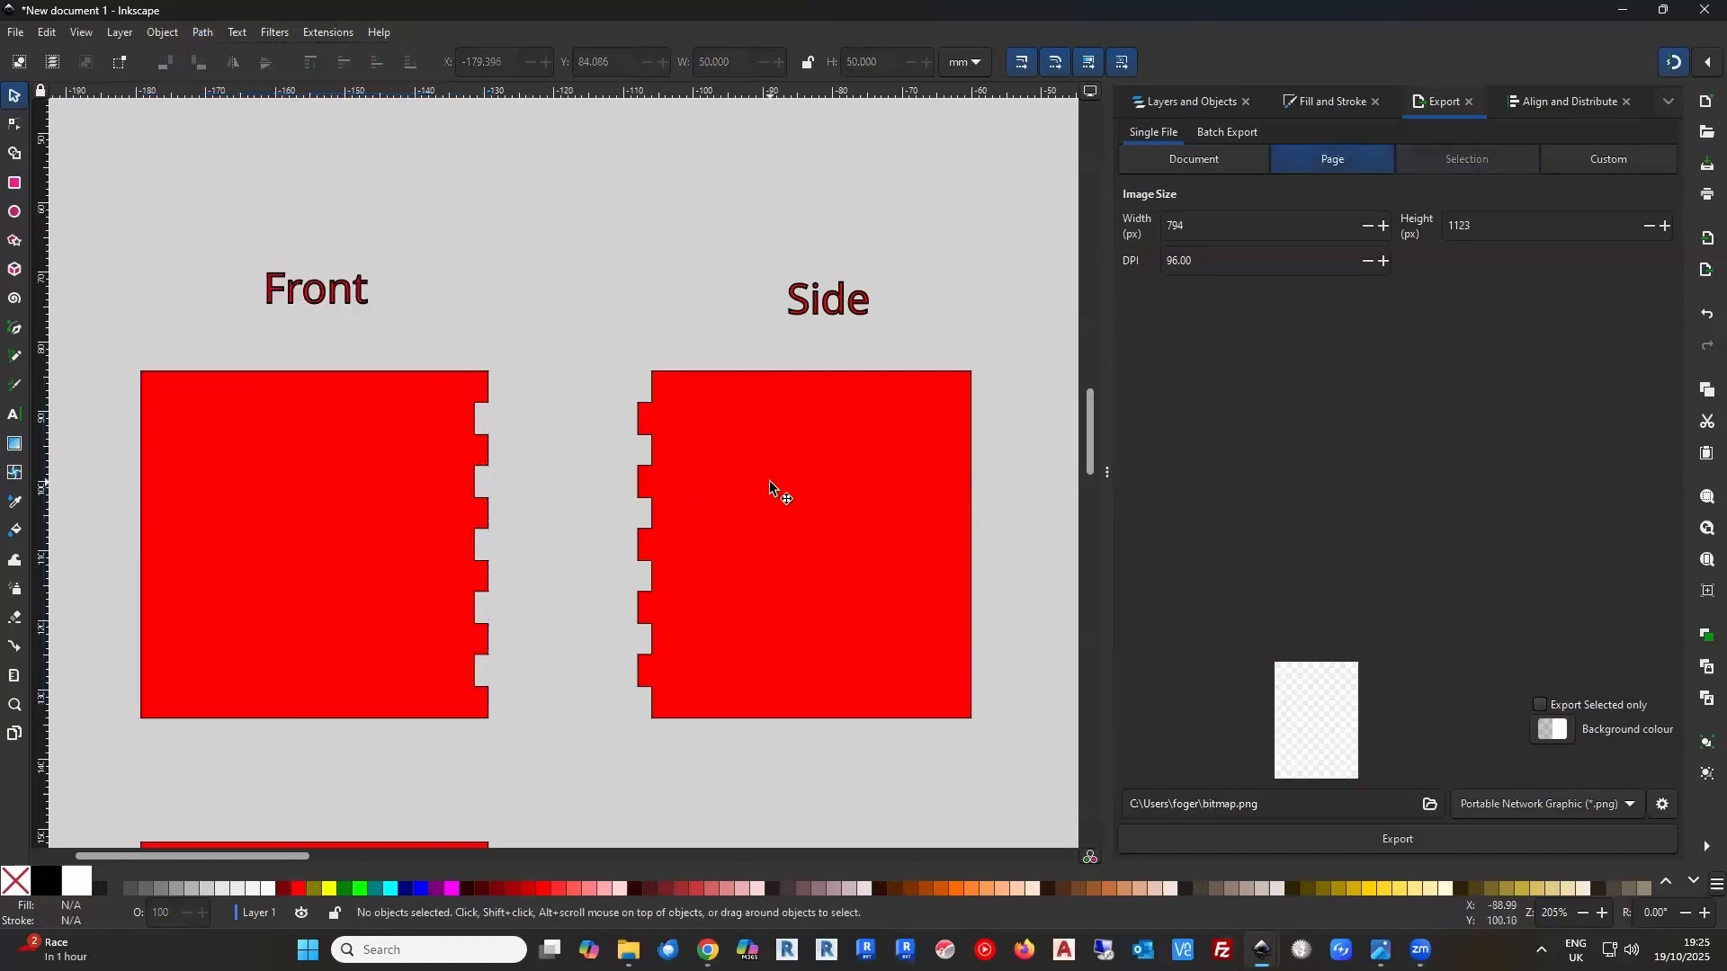
Fill the tabbed Side panel orange and shift it horizontally about 5 mm closer to the Front panel
click(768, 500)
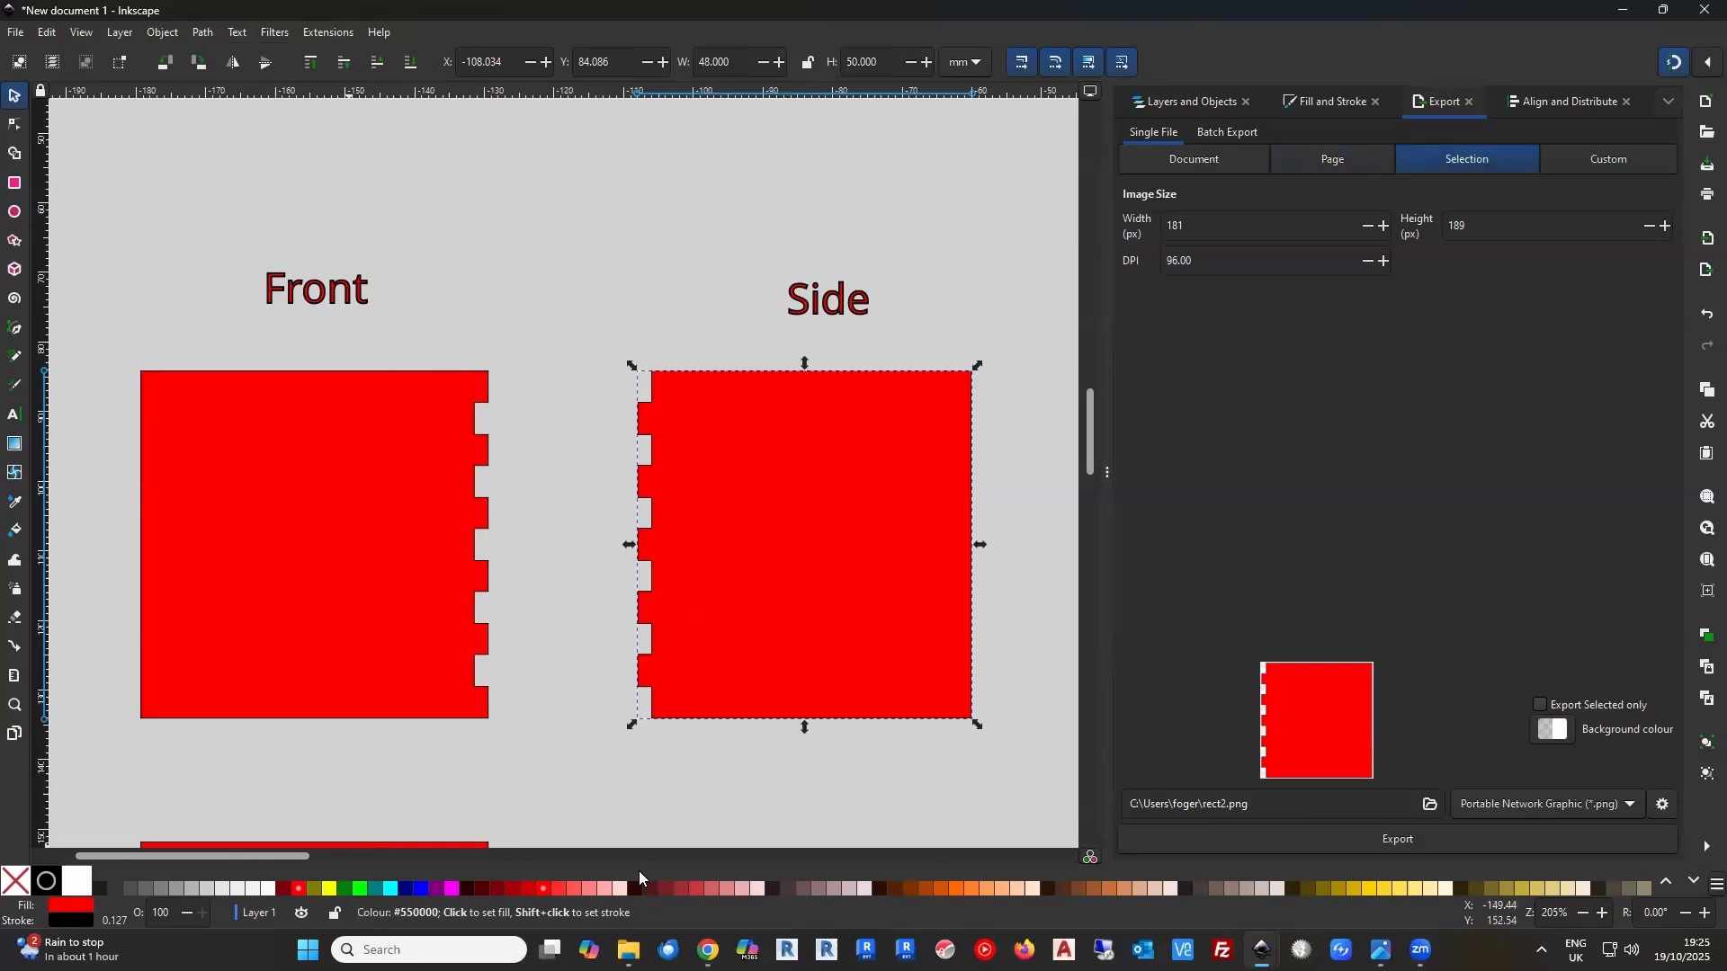
click(954, 889)
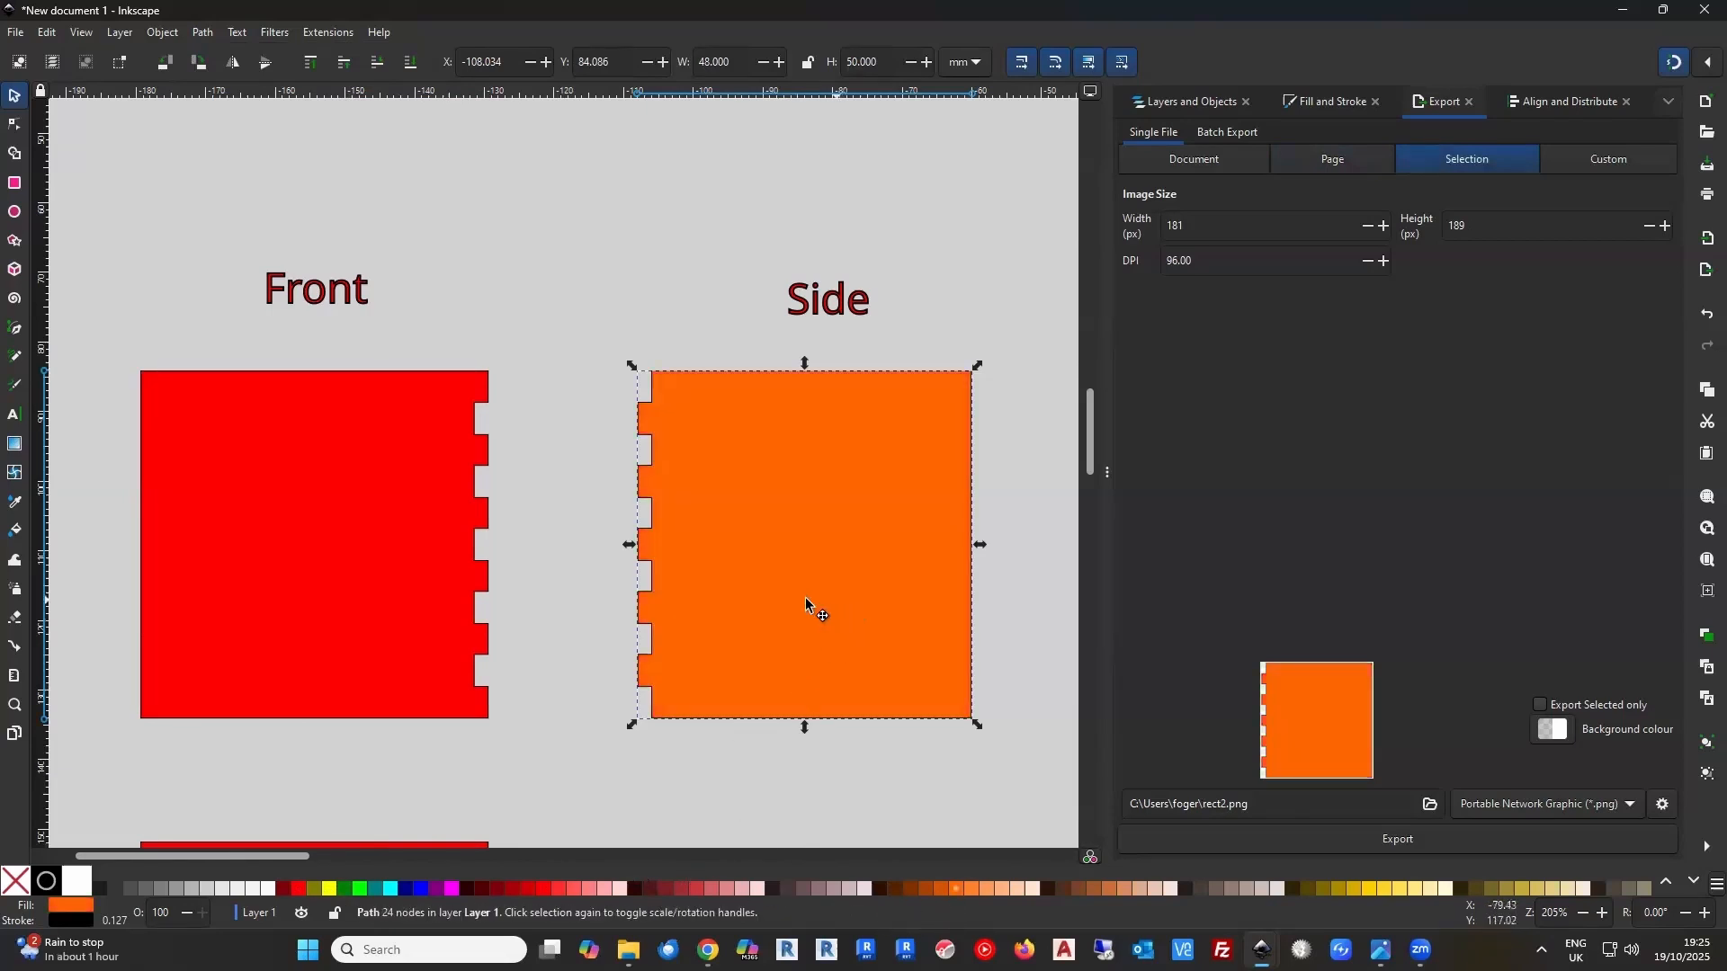
mouse_move(806, 598)
mouse_down()
mouse_move(661, 596)
mouse_move(790, 594)
mouse_up()
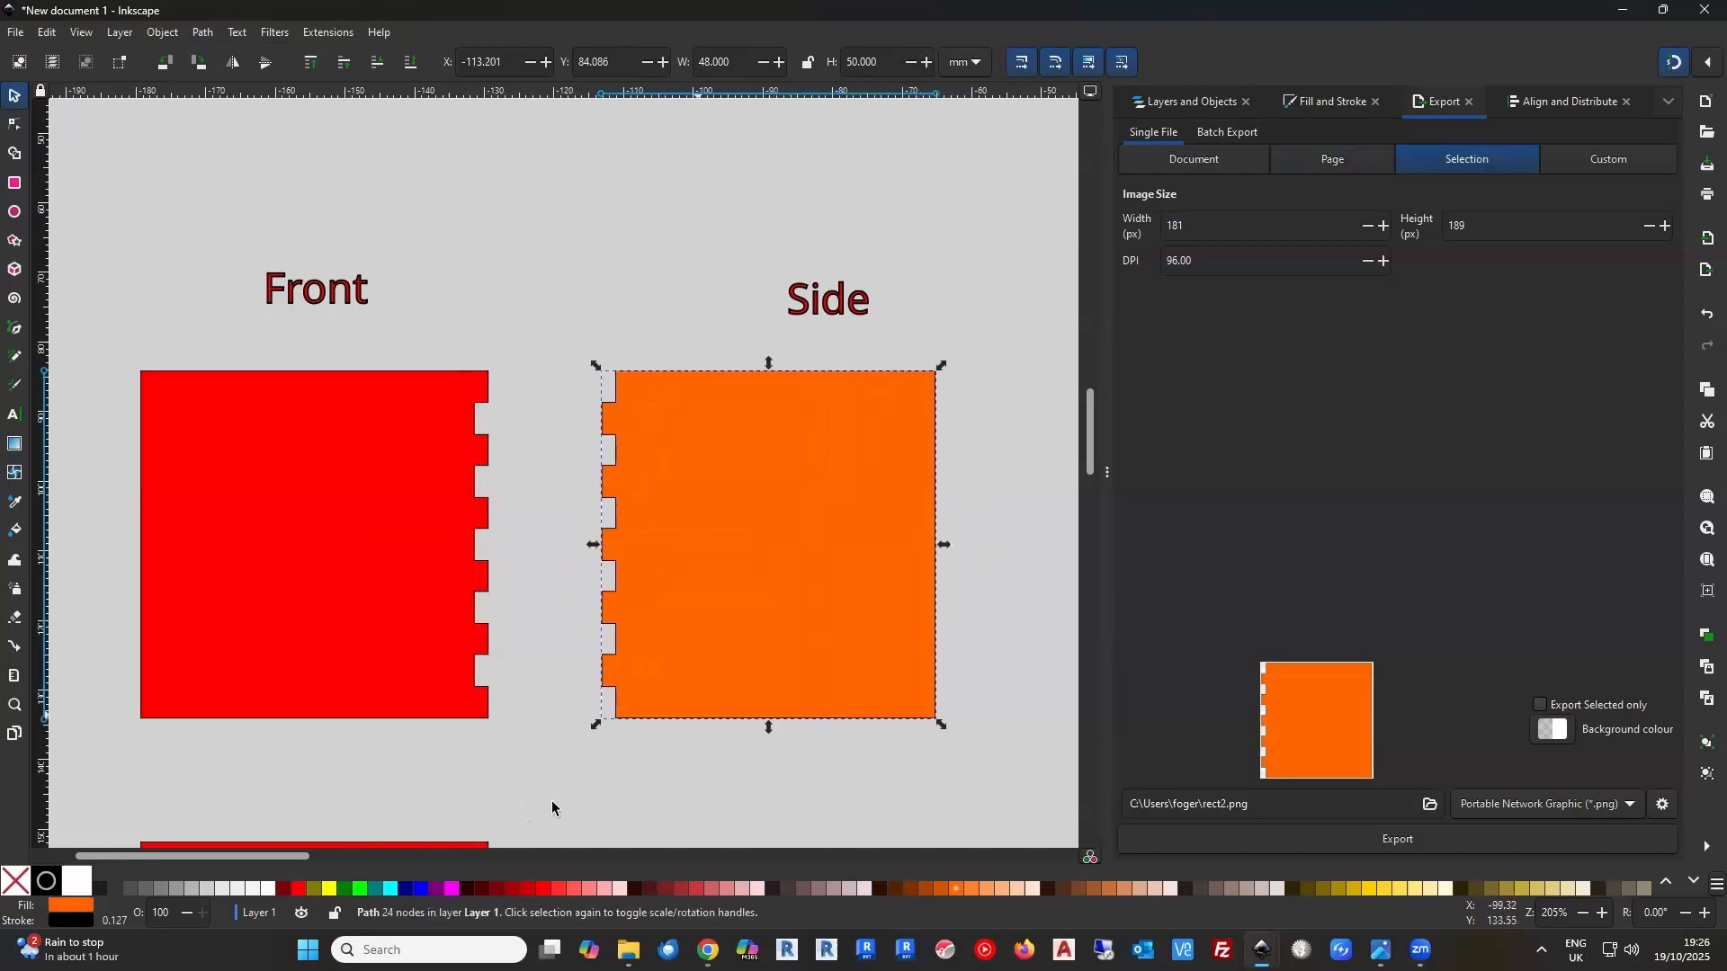
Restore the Side panel's red fill and deselect it
click(297, 892)
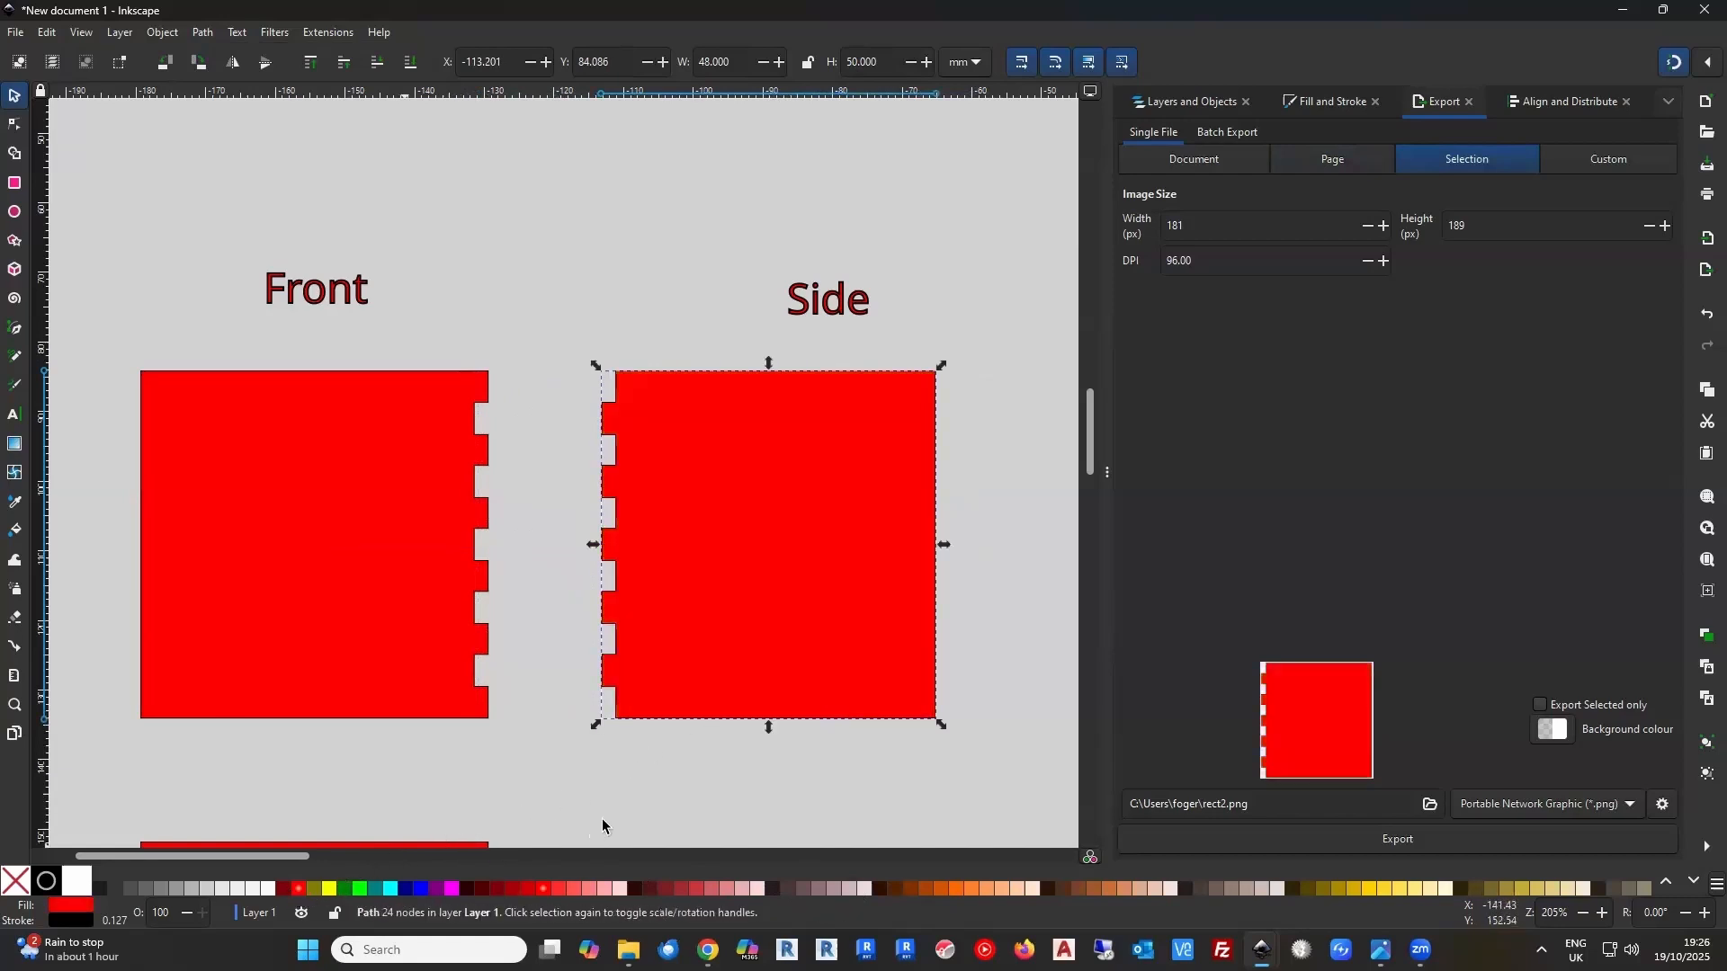
click(615, 820)
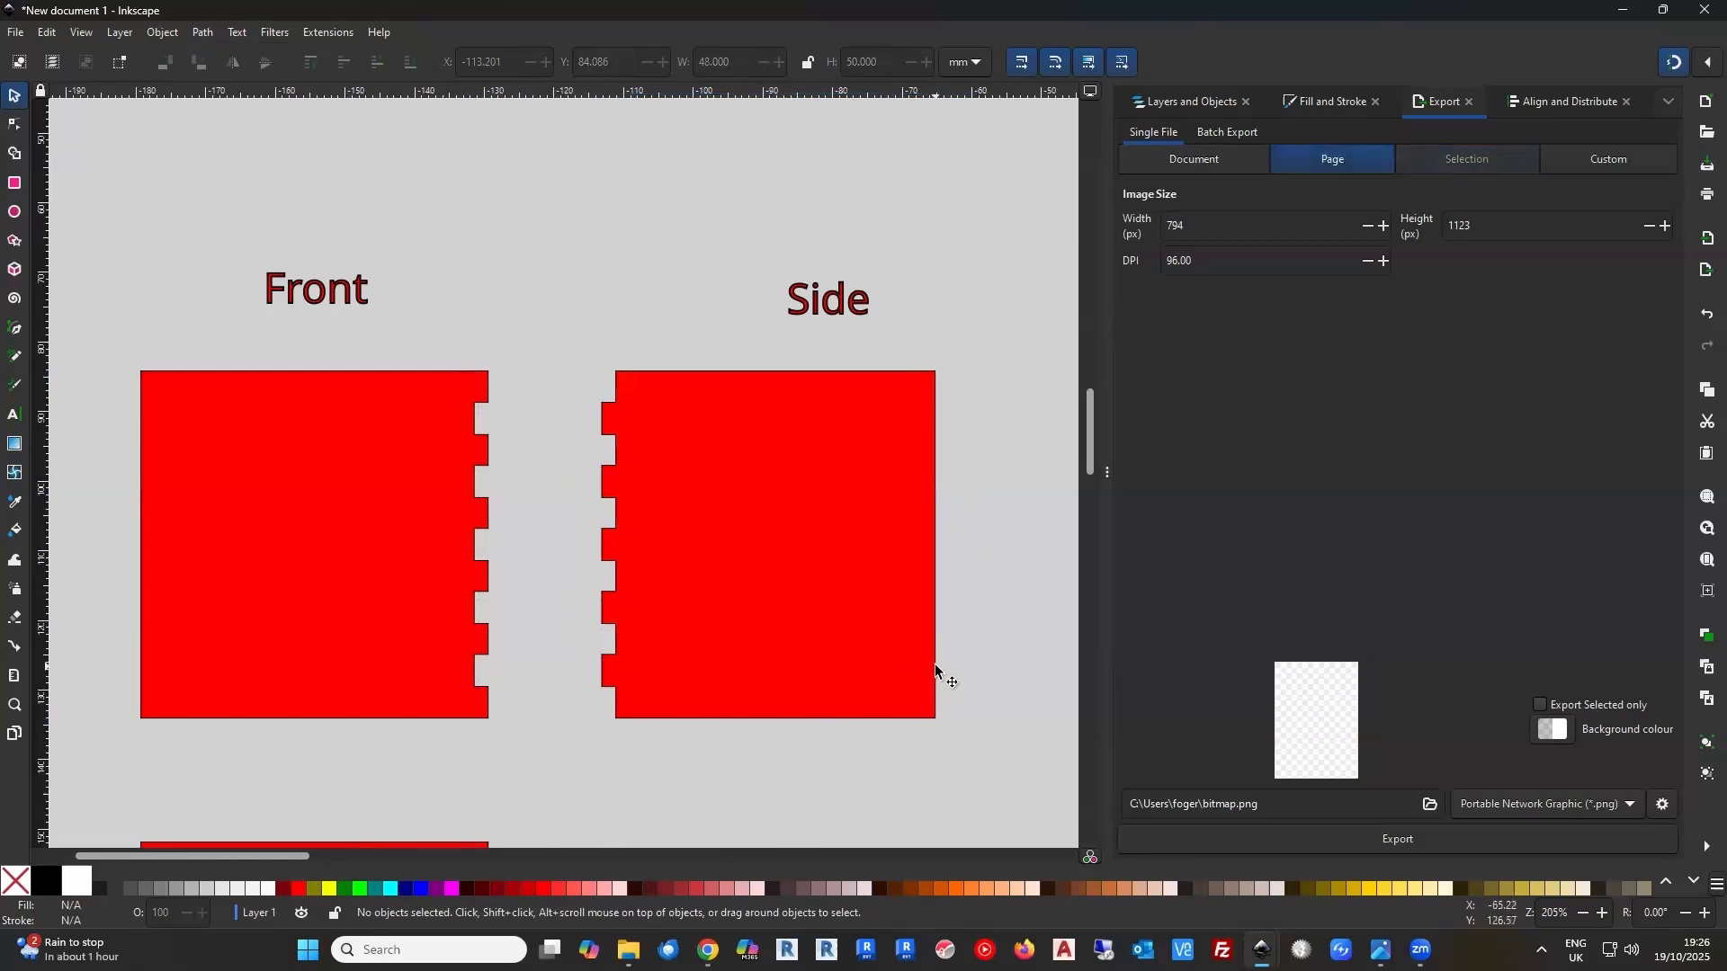
Draw a straight vertical line about 50 mm long along the Side panel's right edge, from its upper corner to its lower corner
click(14, 333)
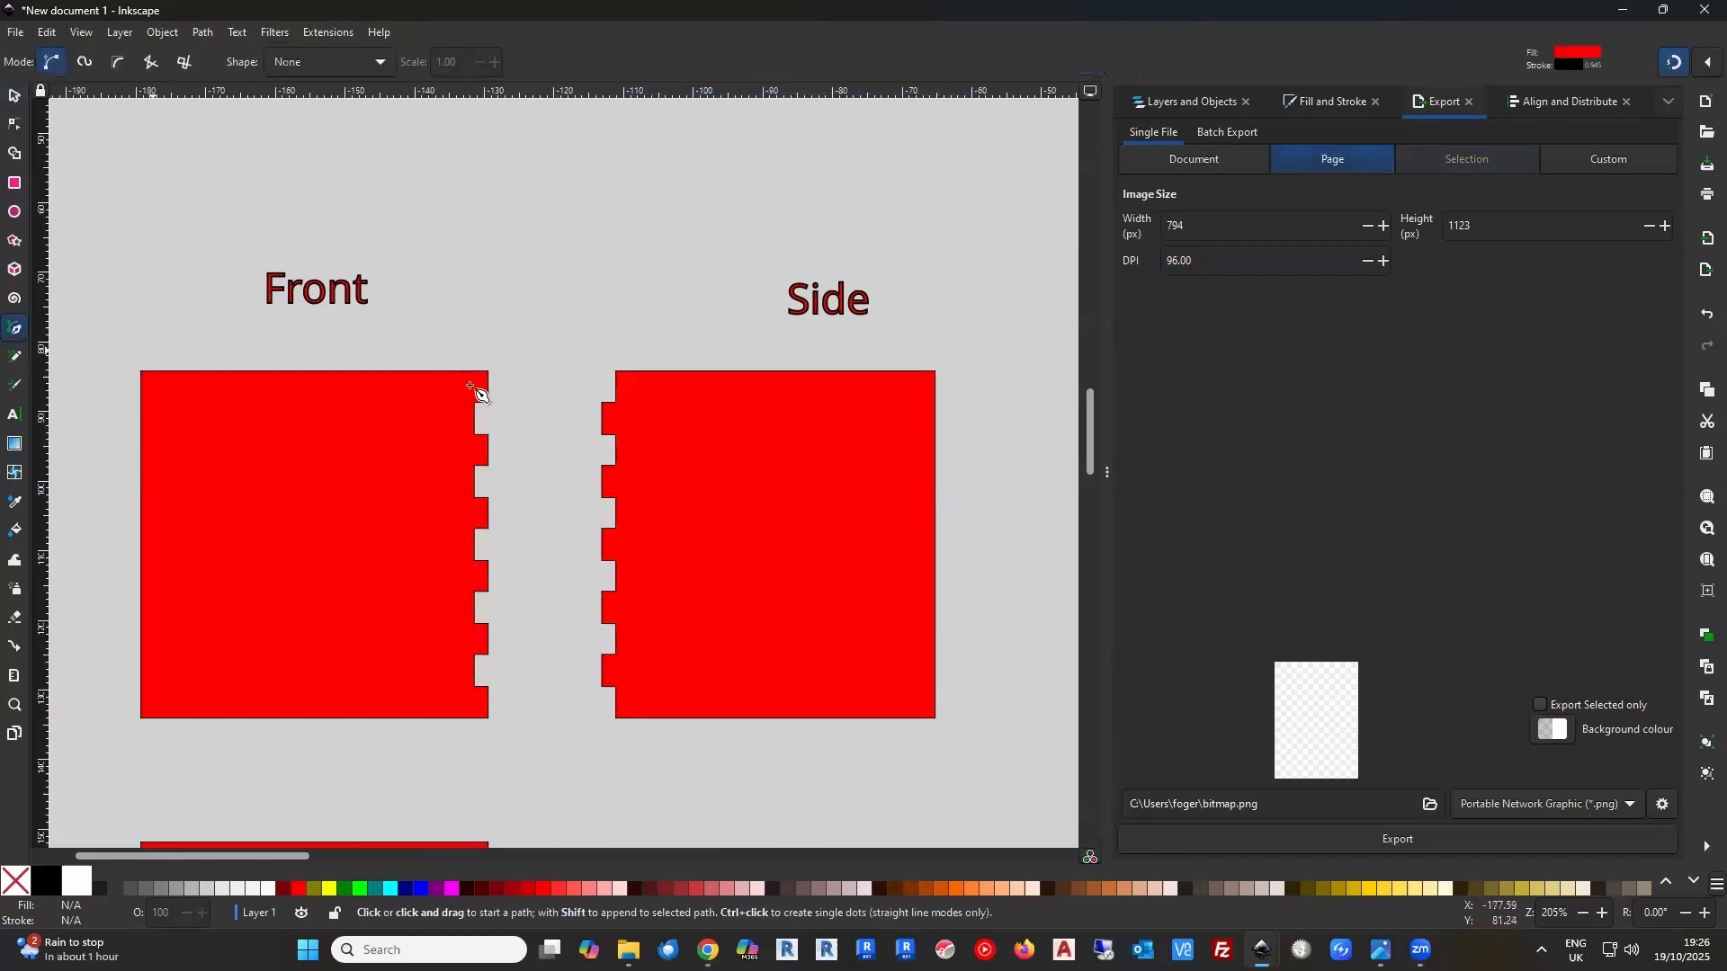
click(937, 372)
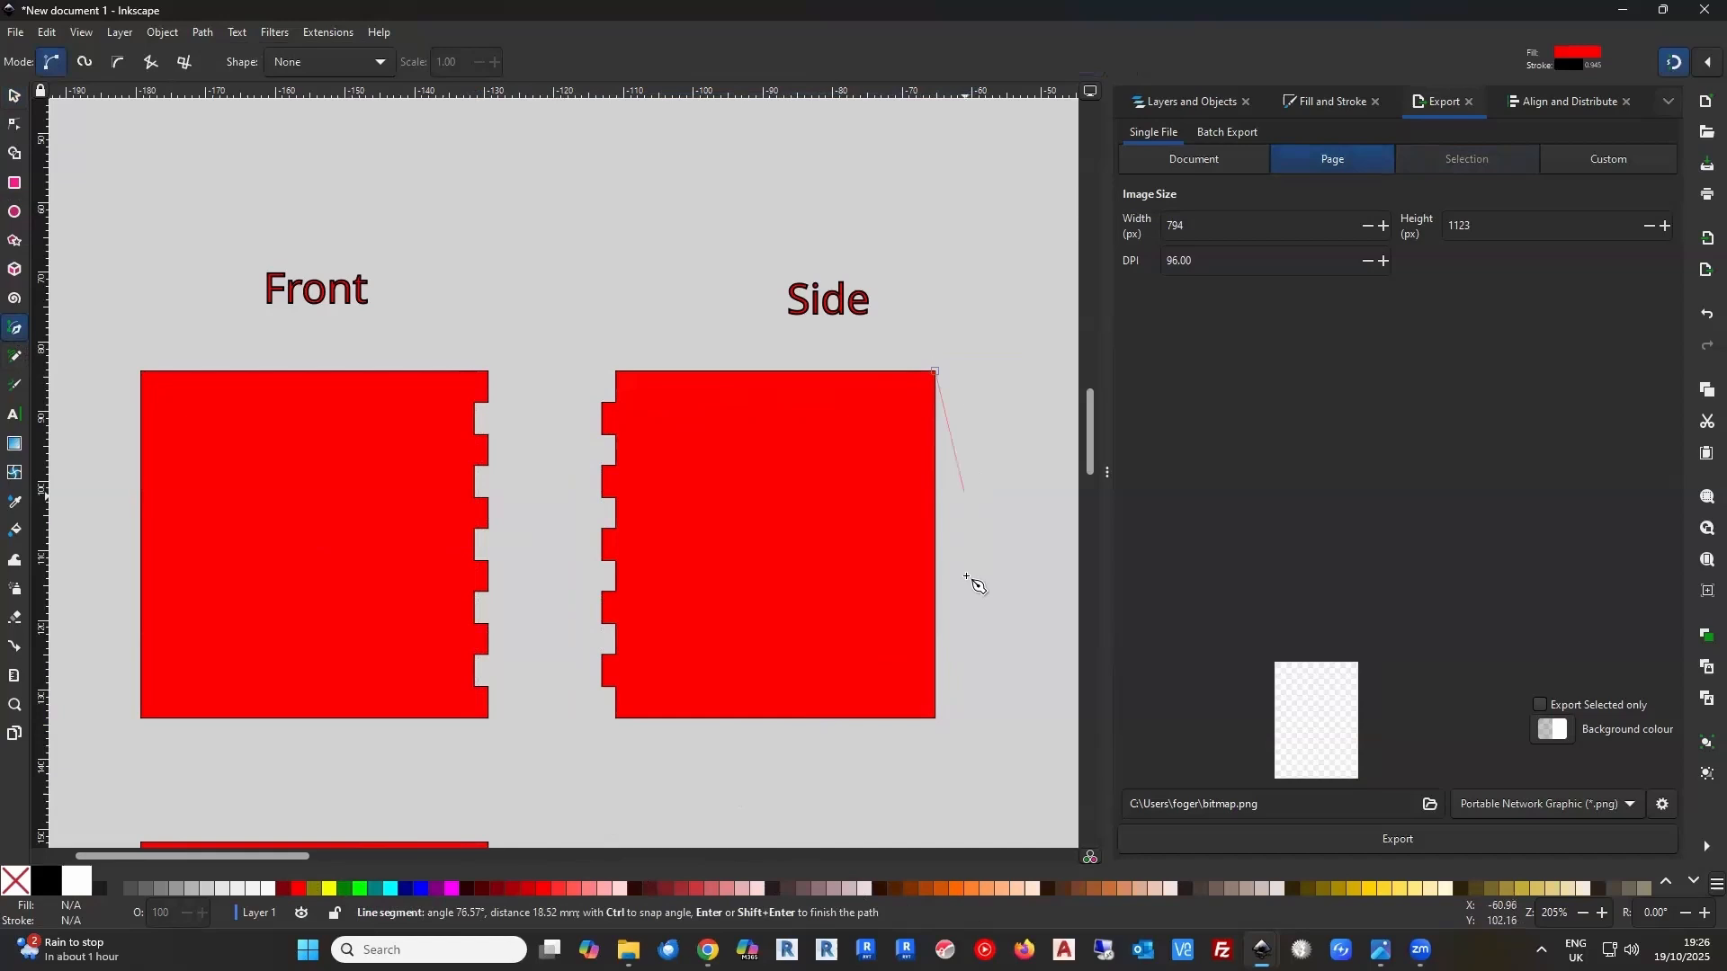
double_click(940, 720)
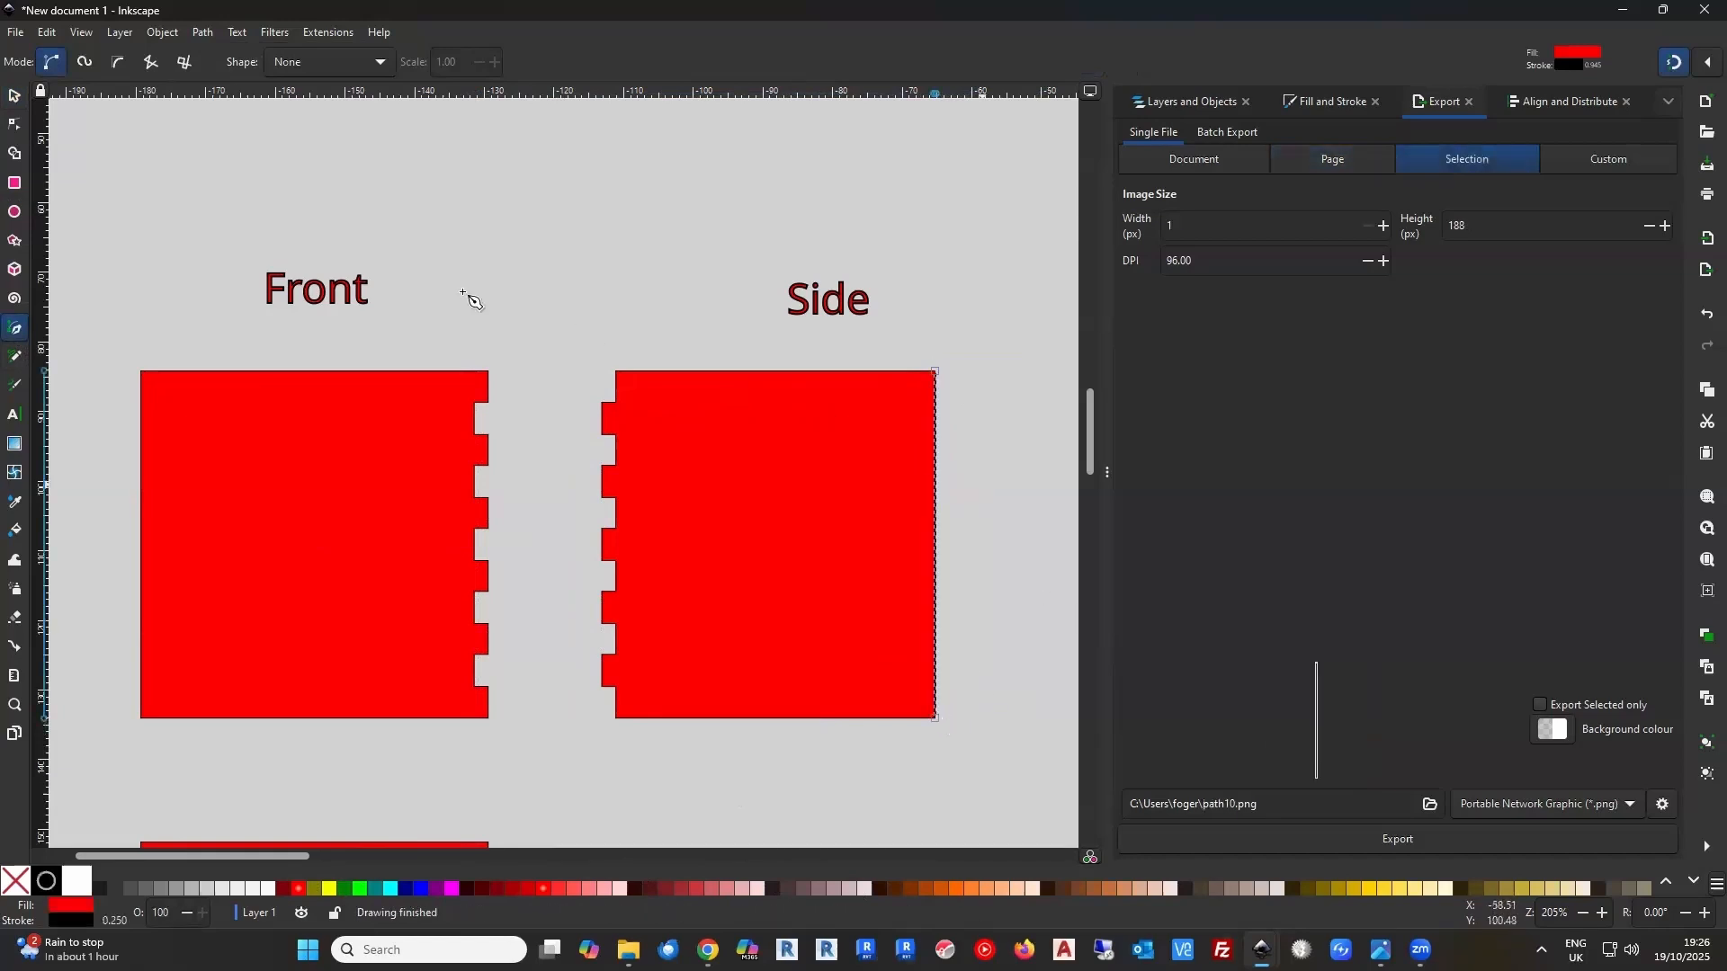
click(12, 95)
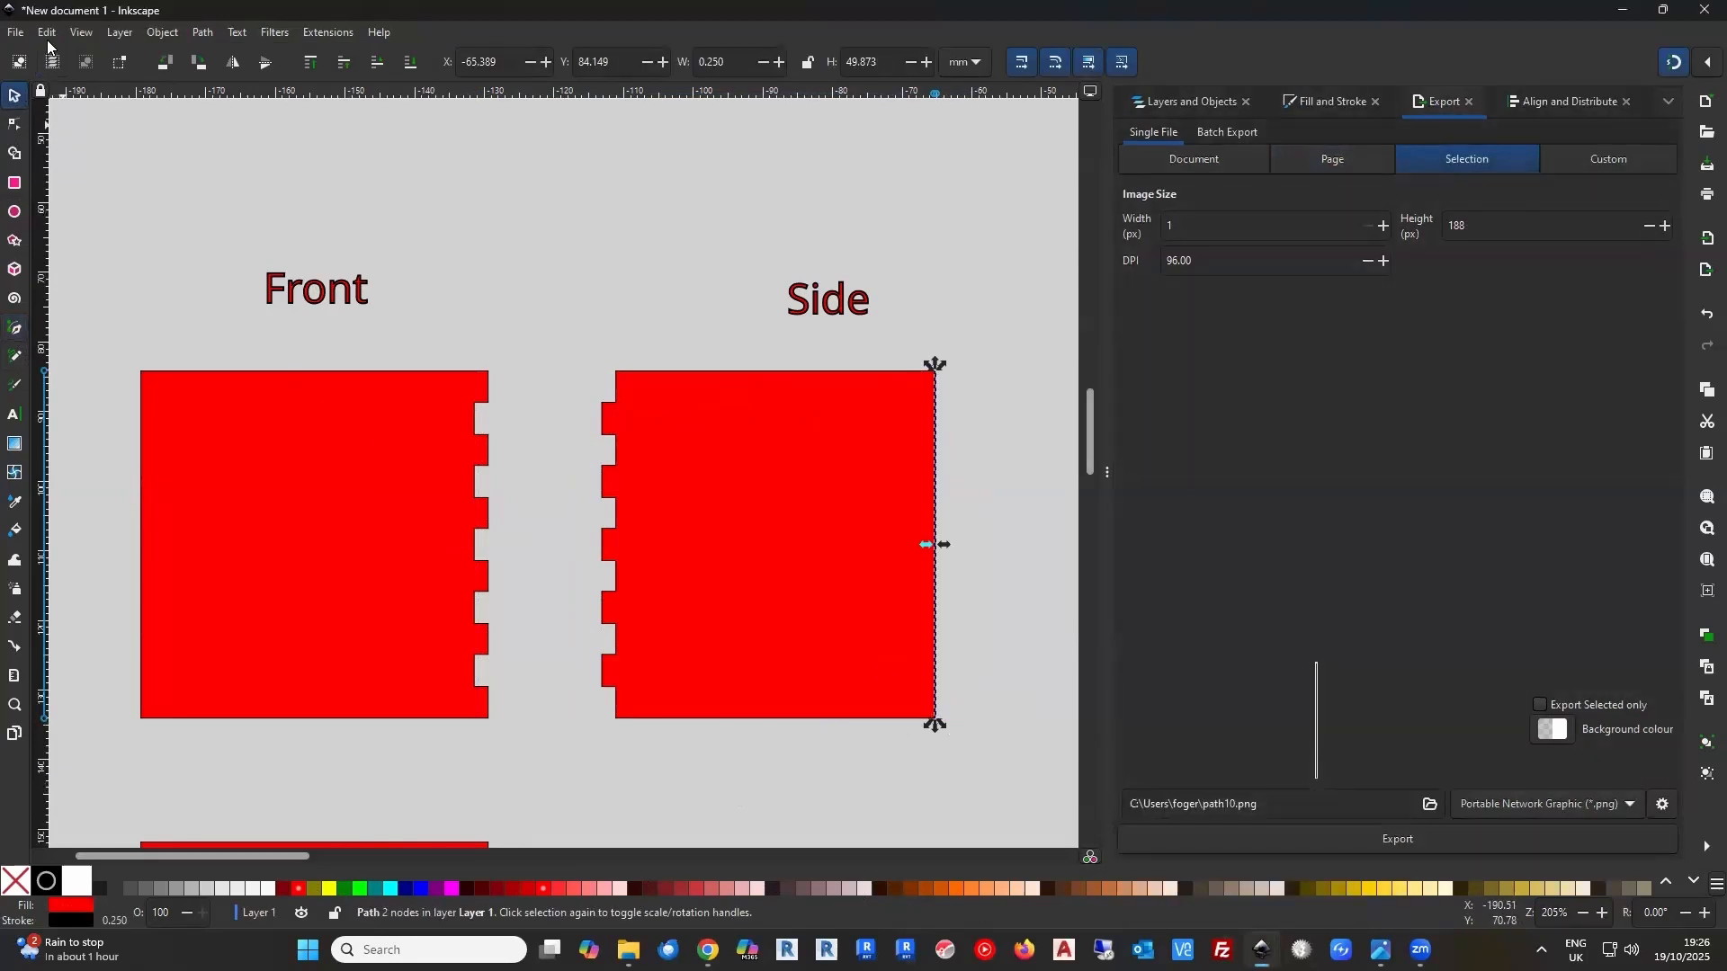
Generate five QuickJoint tabs on the right-edge line with 2 mm material thickness, 0.1 mm laser kerf and the side flipped
click(316, 36)
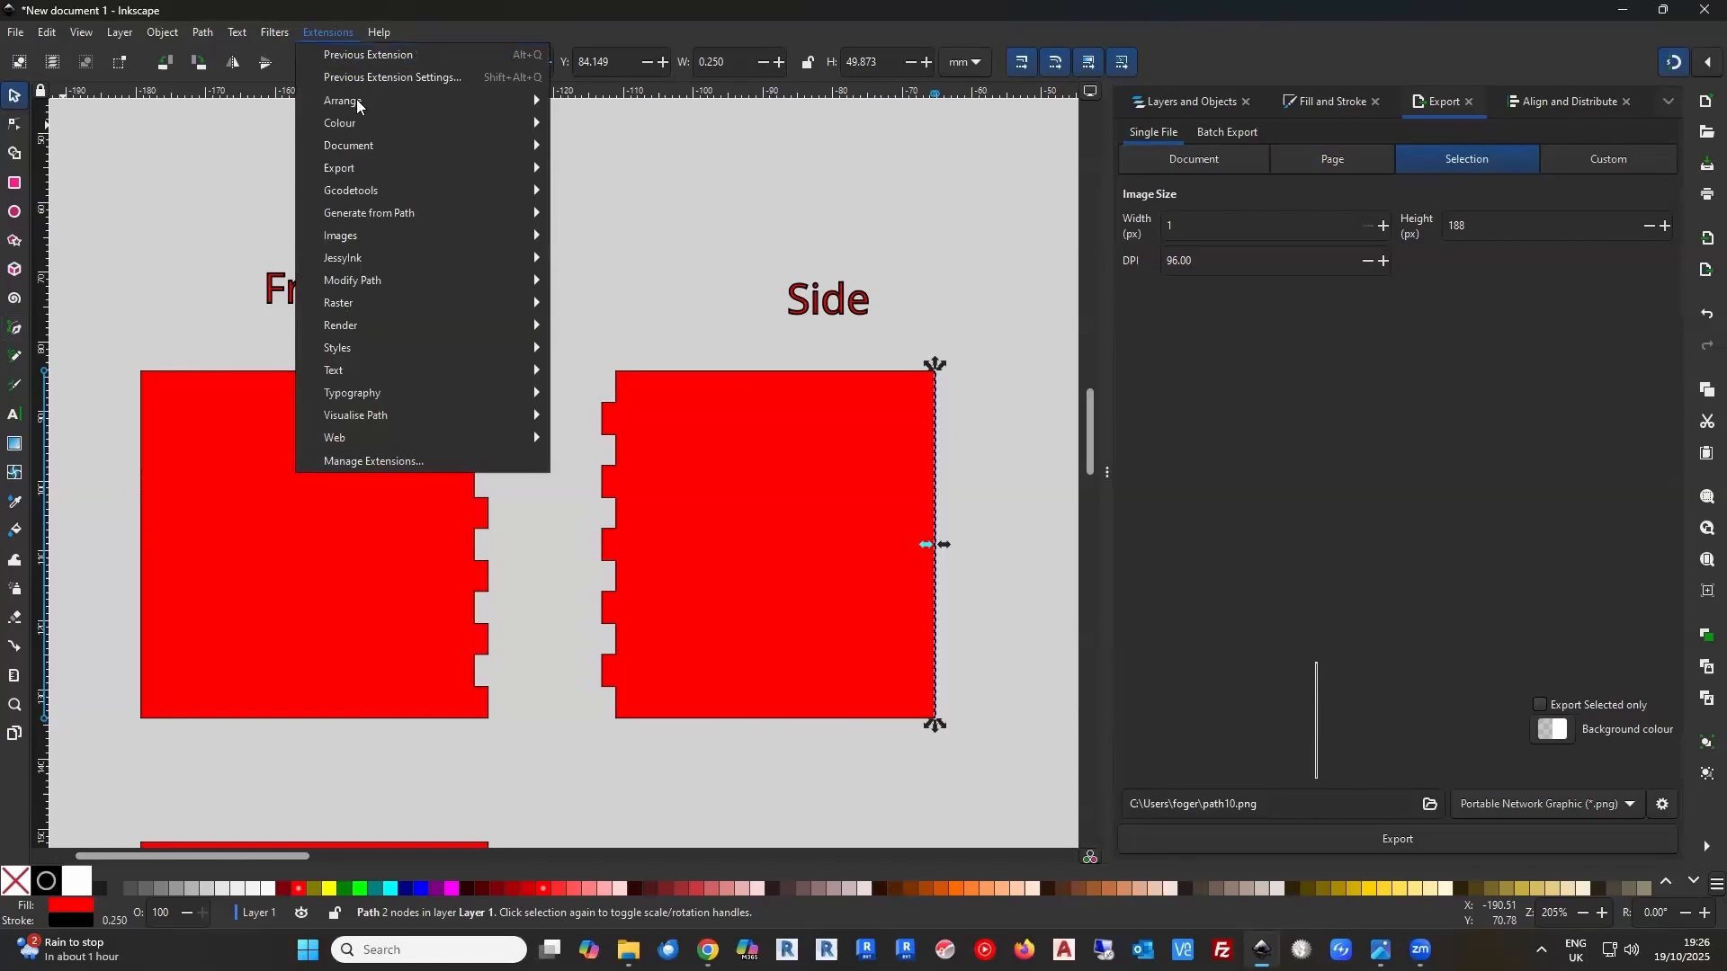
mouse_move(406, 282)
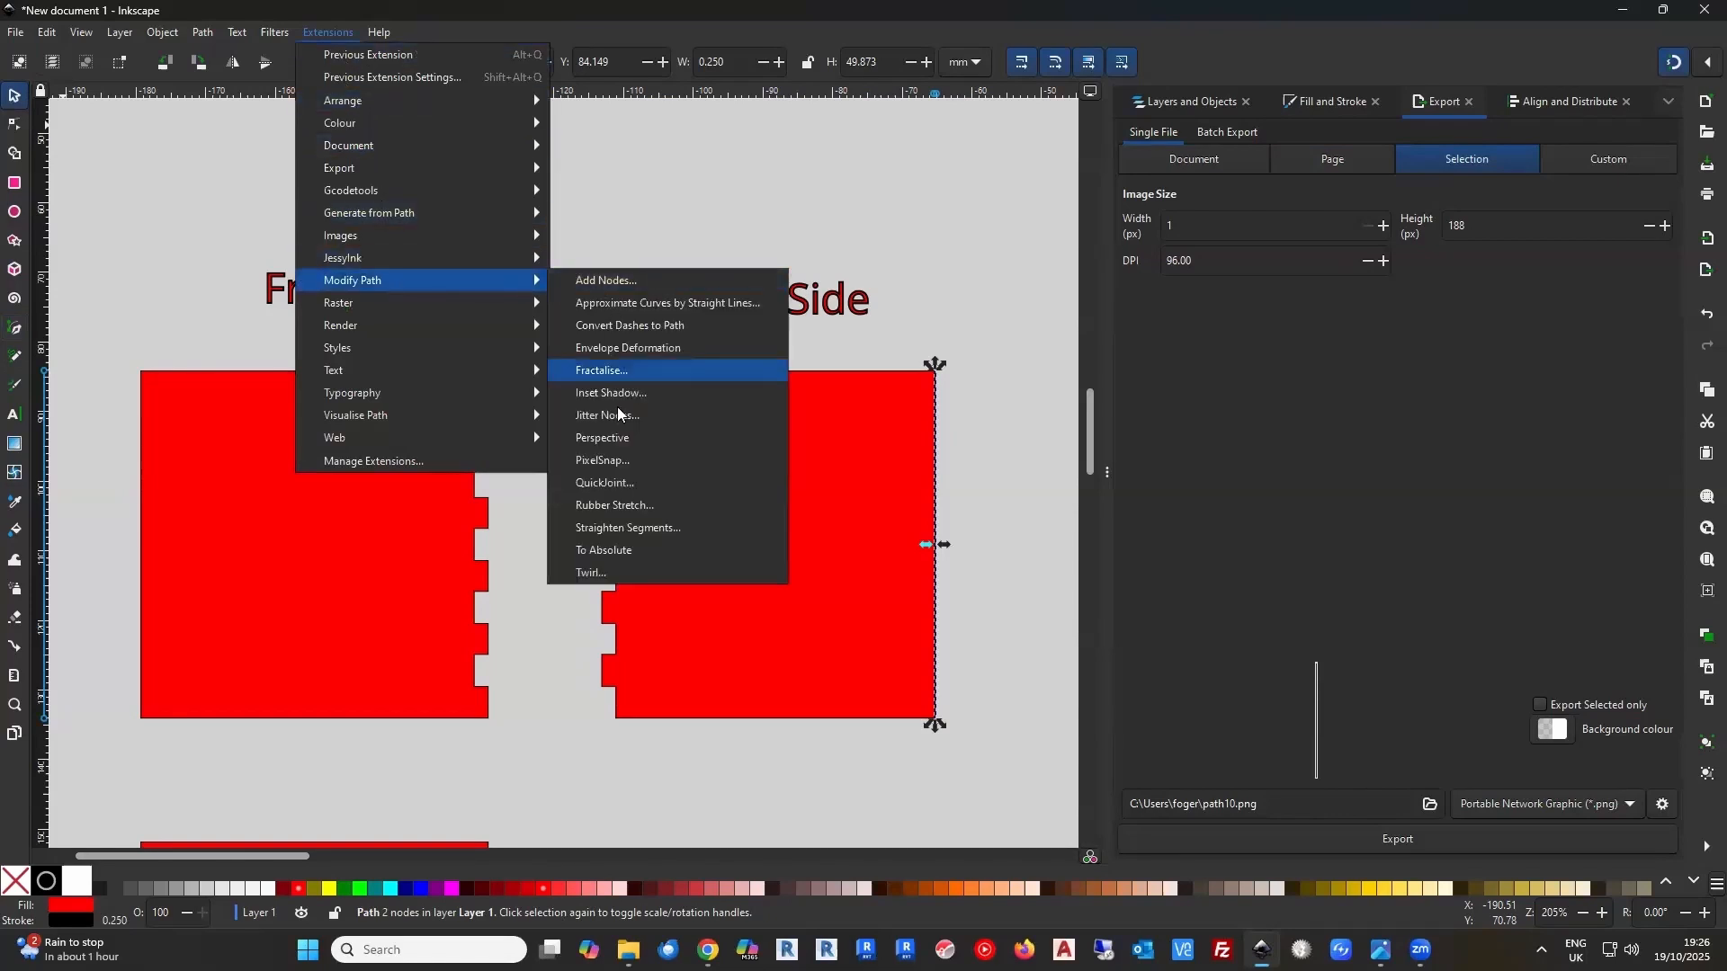
click(607, 483)
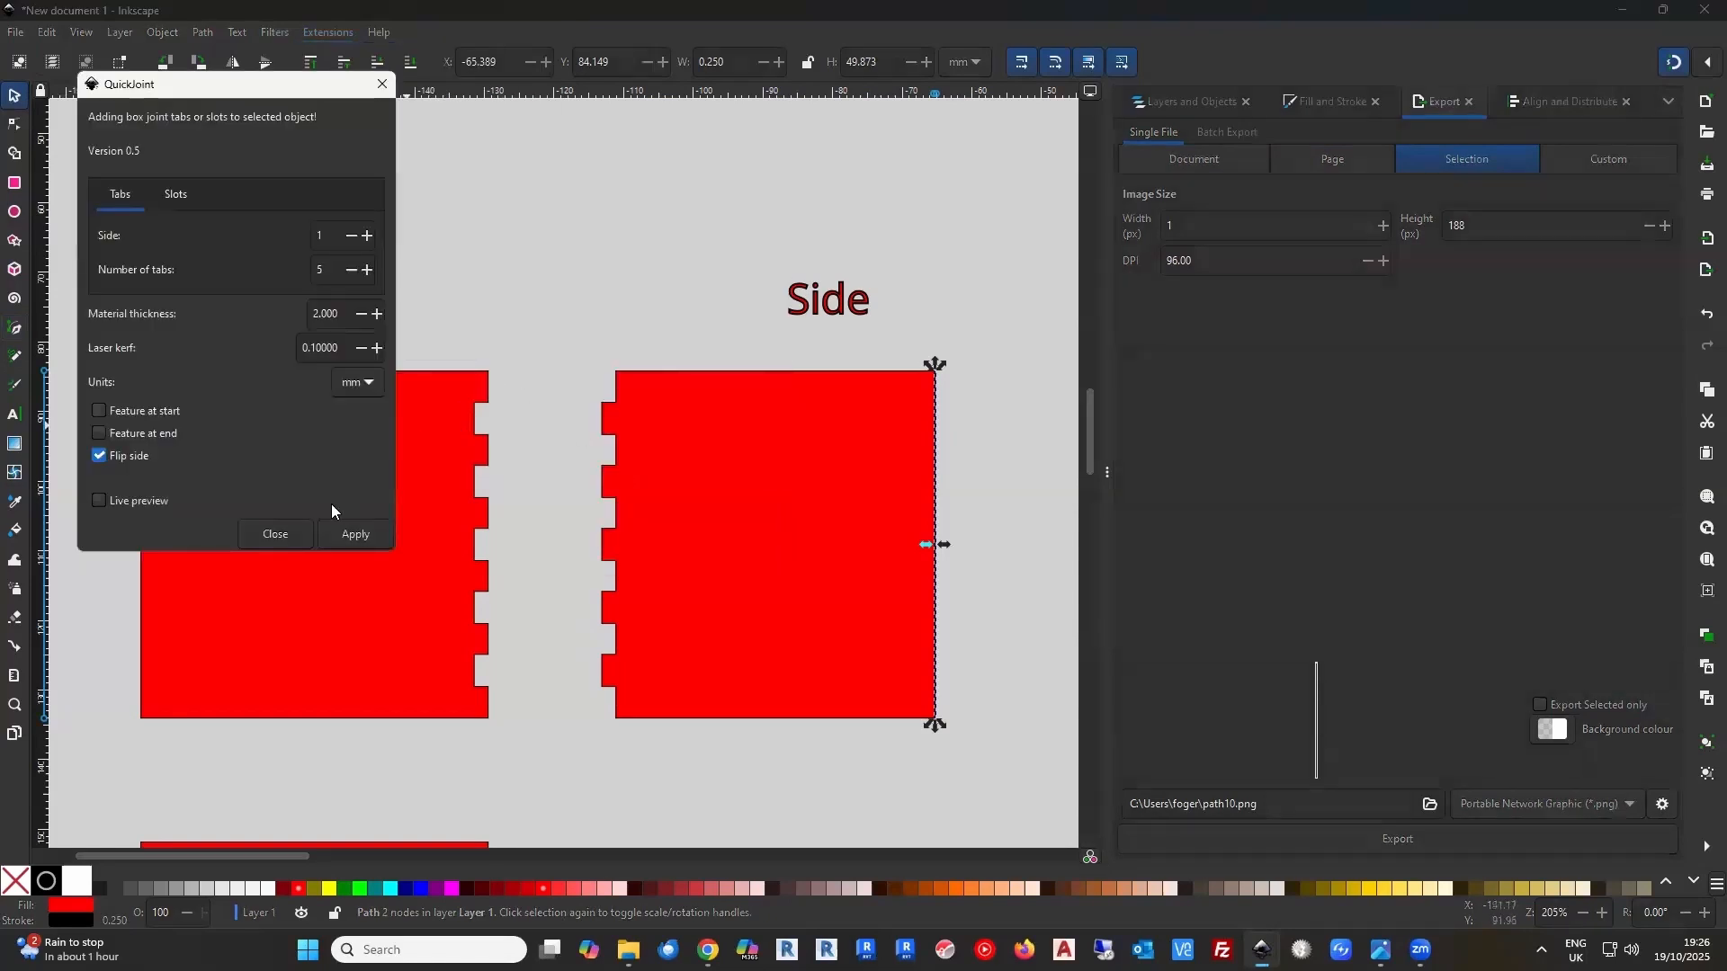
click(351, 535)
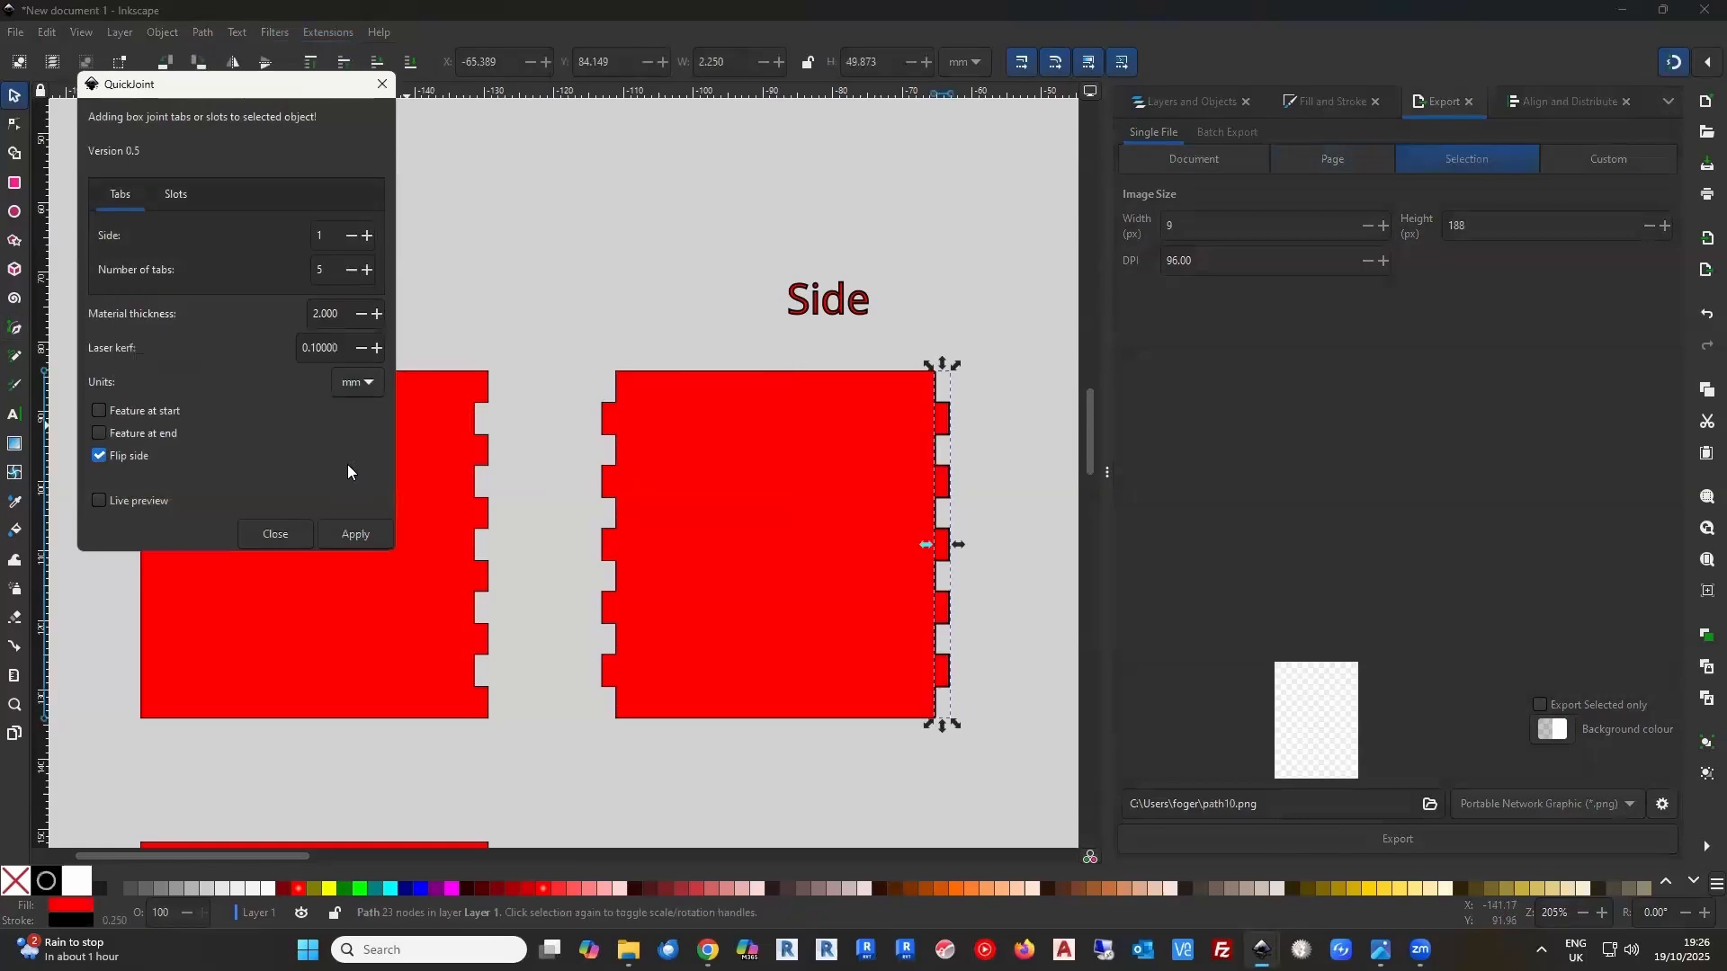
click(275, 534)
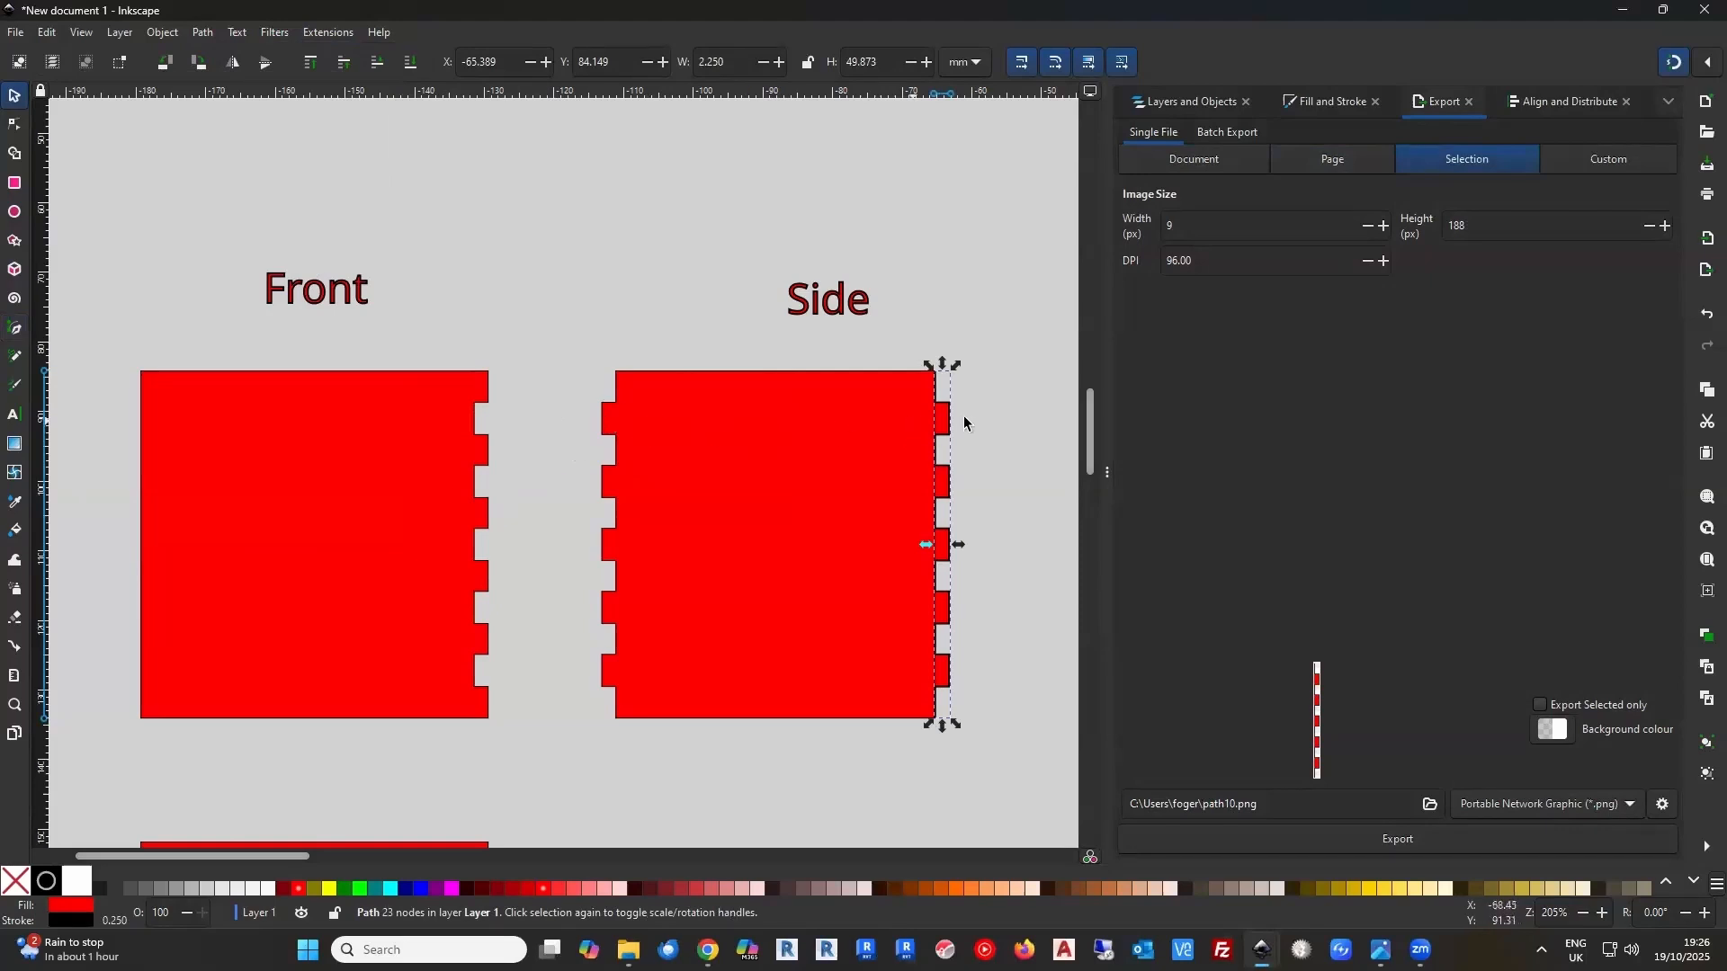
Try Difference on the Side panel and its right-edge tab strip, and undo the operation
shift+click(715, 371)
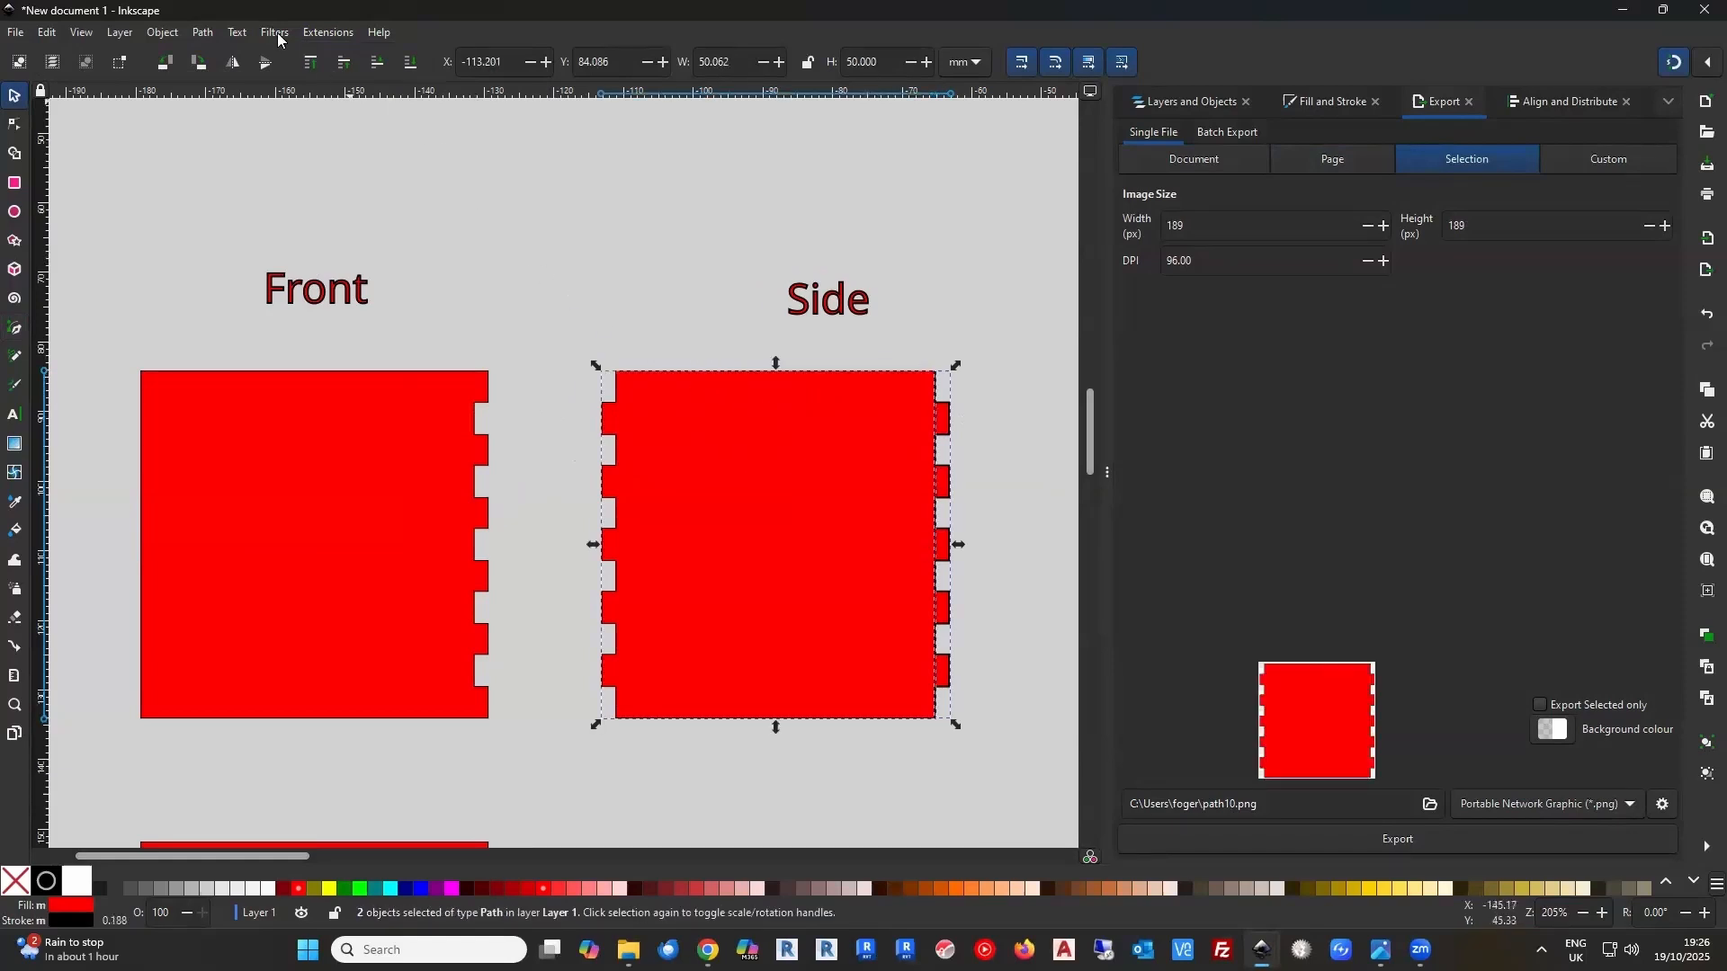
click(202, 33)
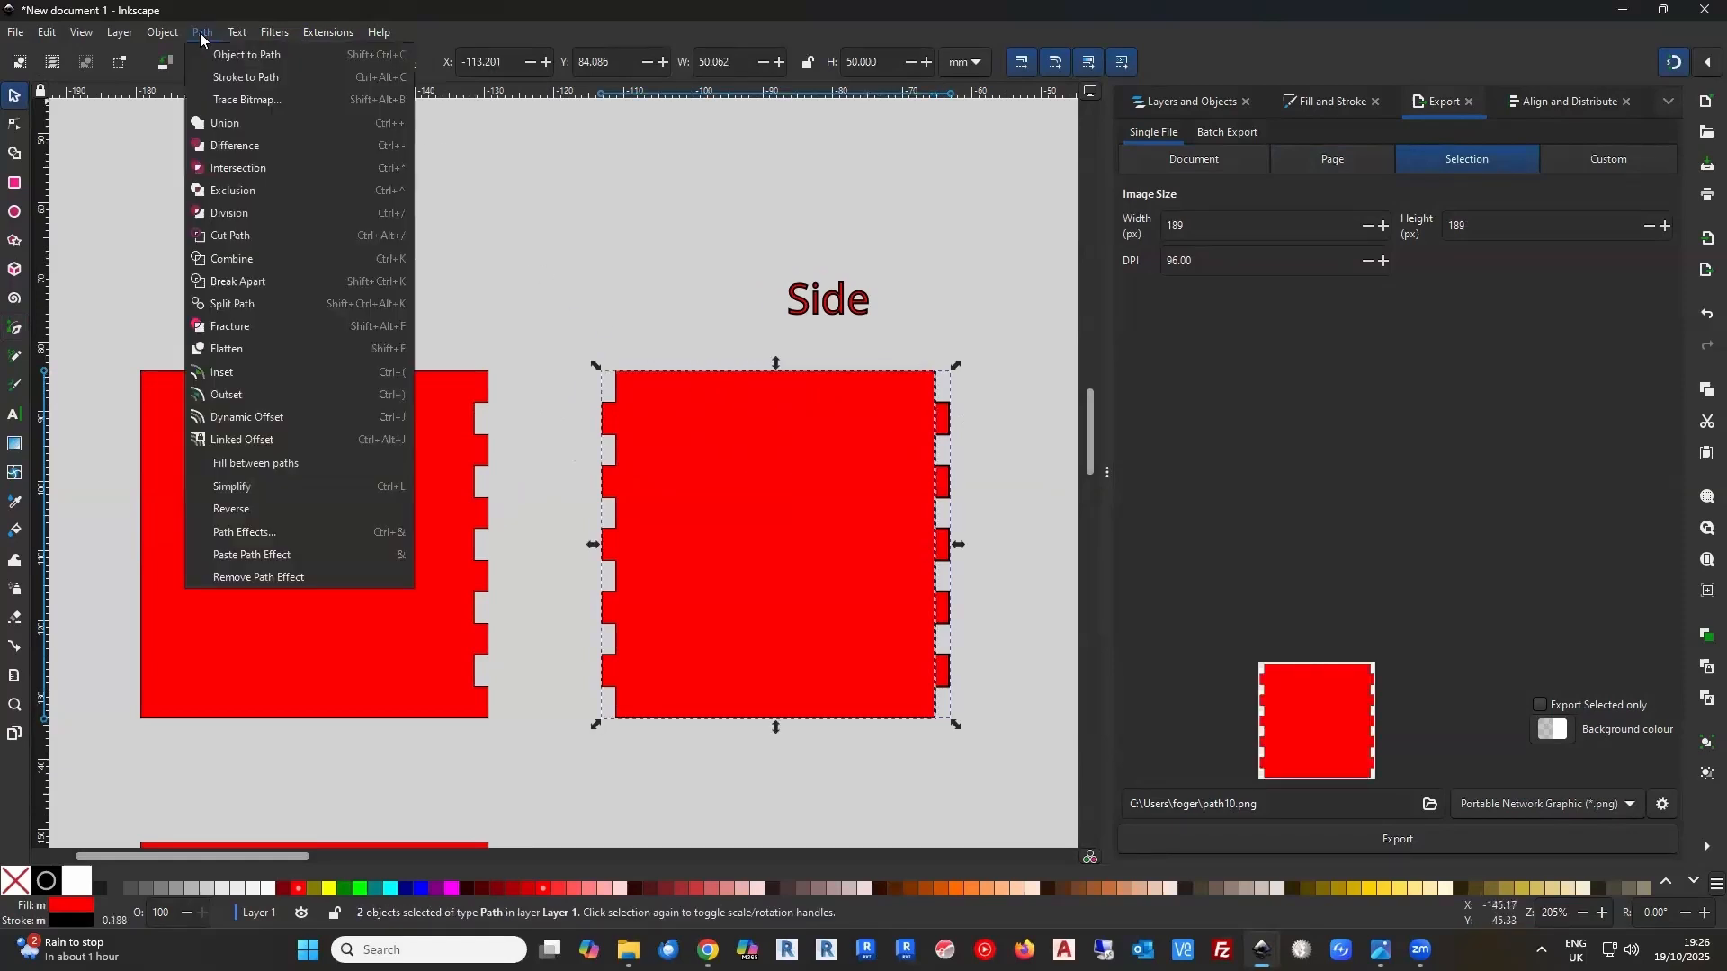
click(236, 144)
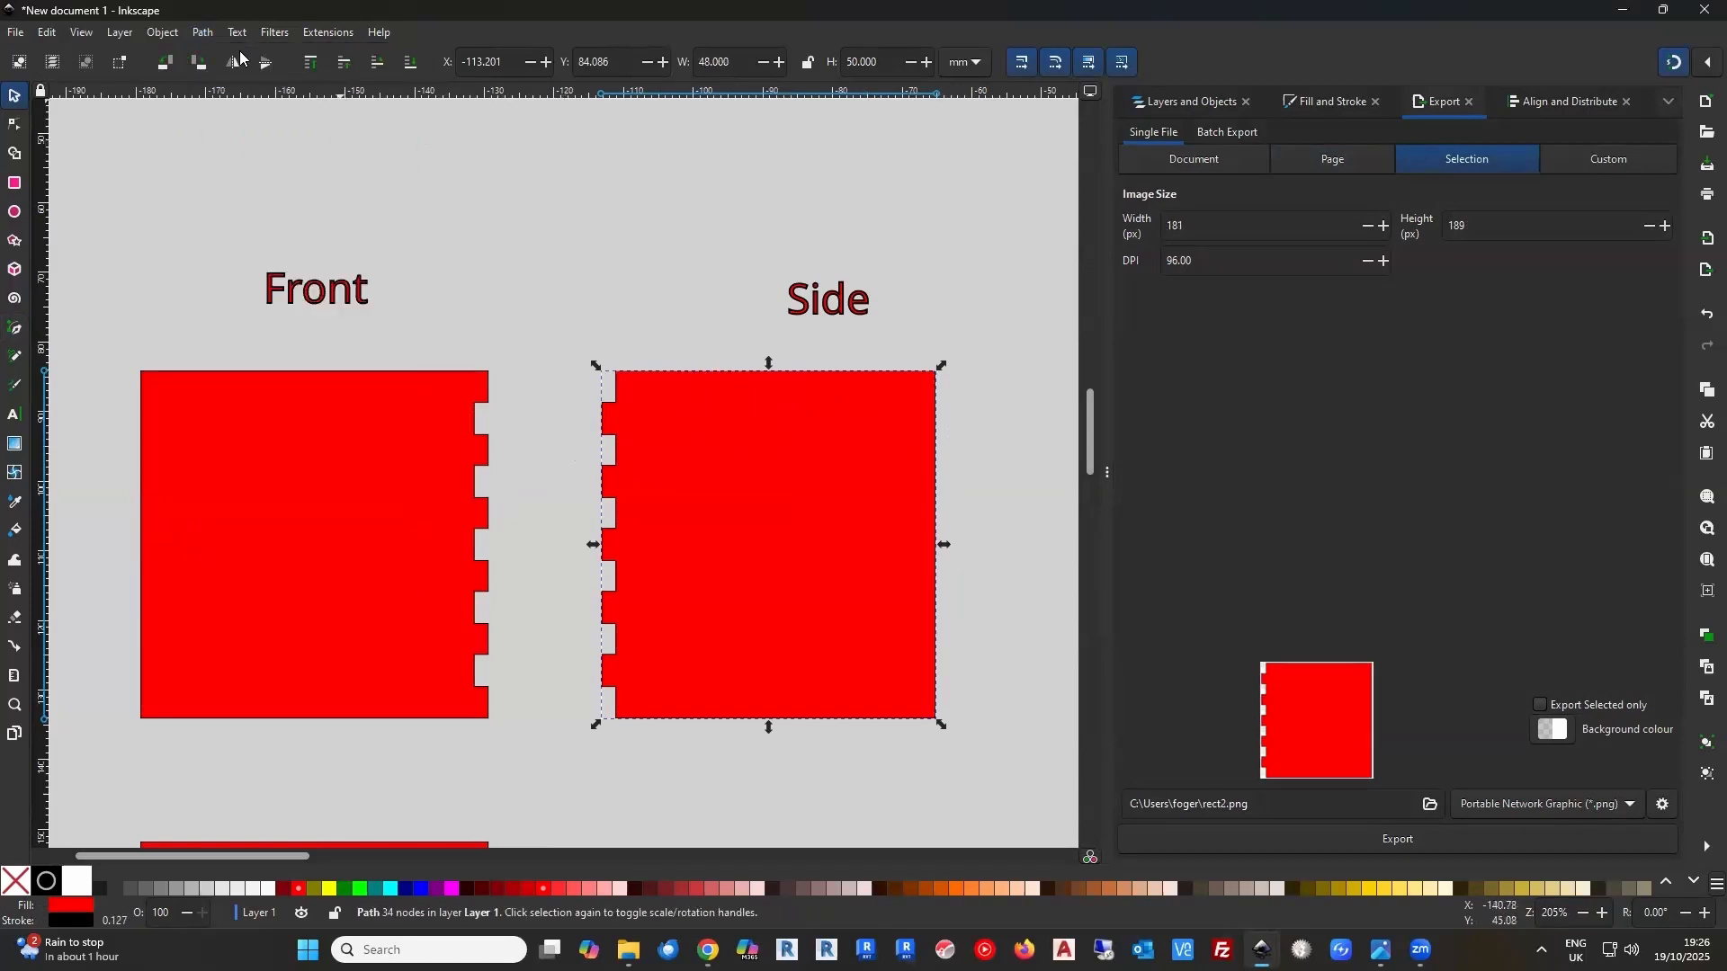
click(1707, 317)
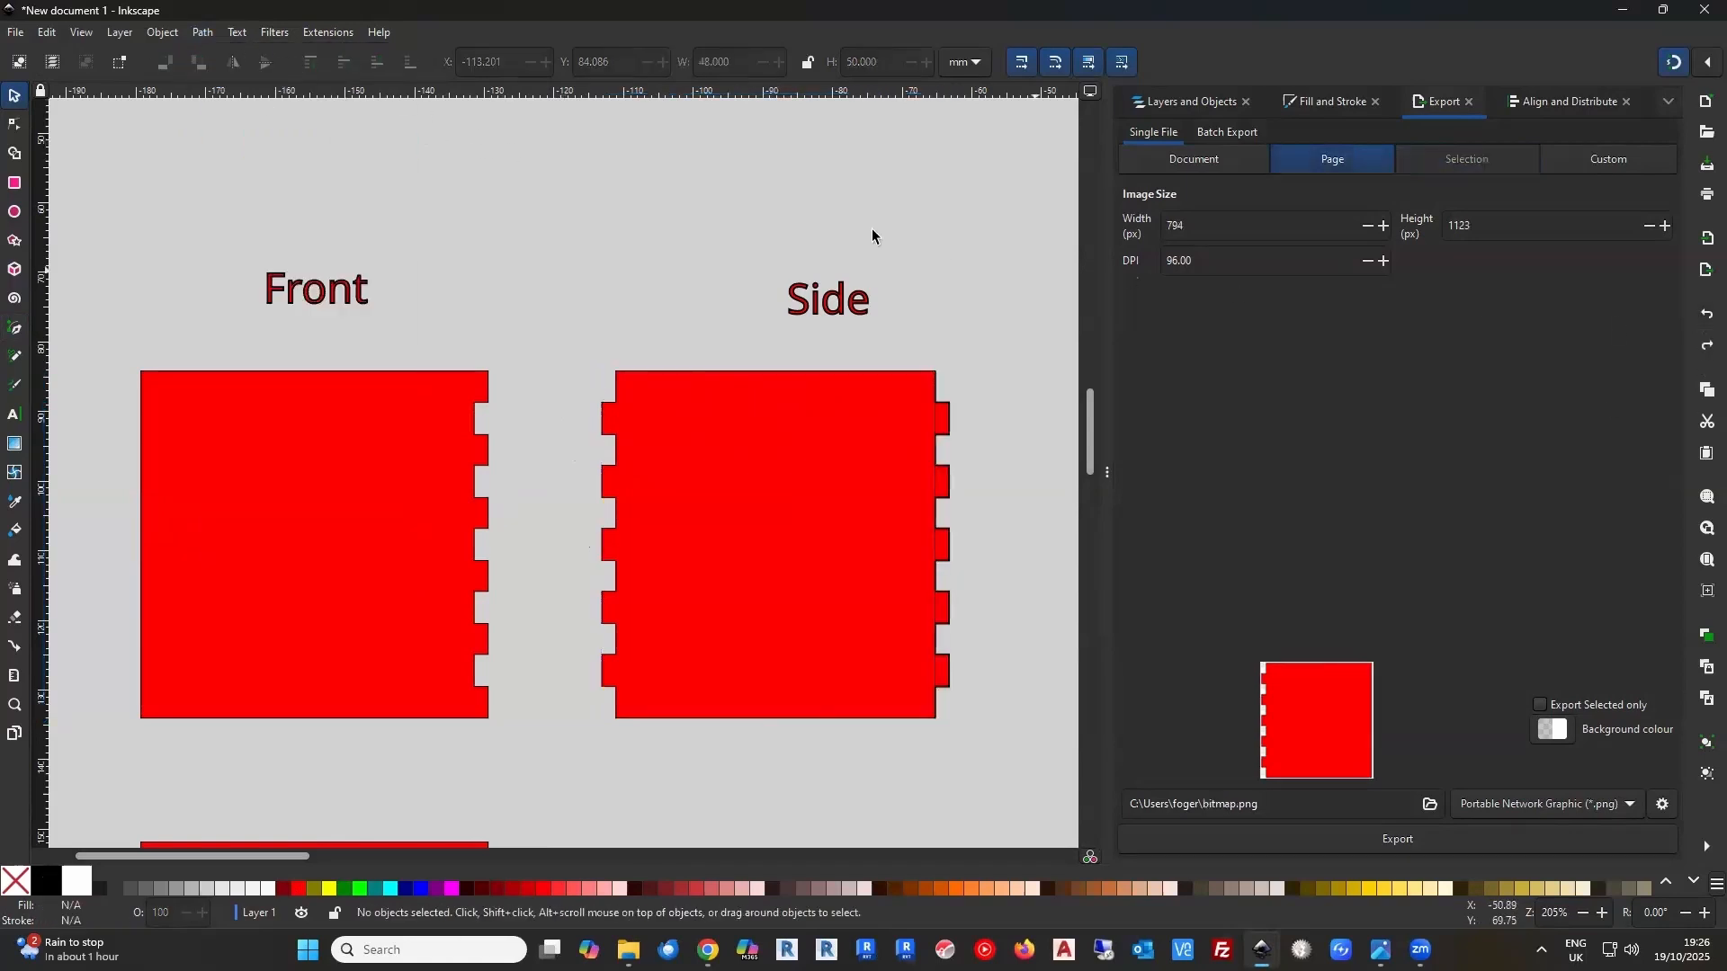
Merge the right-edge tab strip with the Side panel using Union, and deselect the result
click(937, 404)
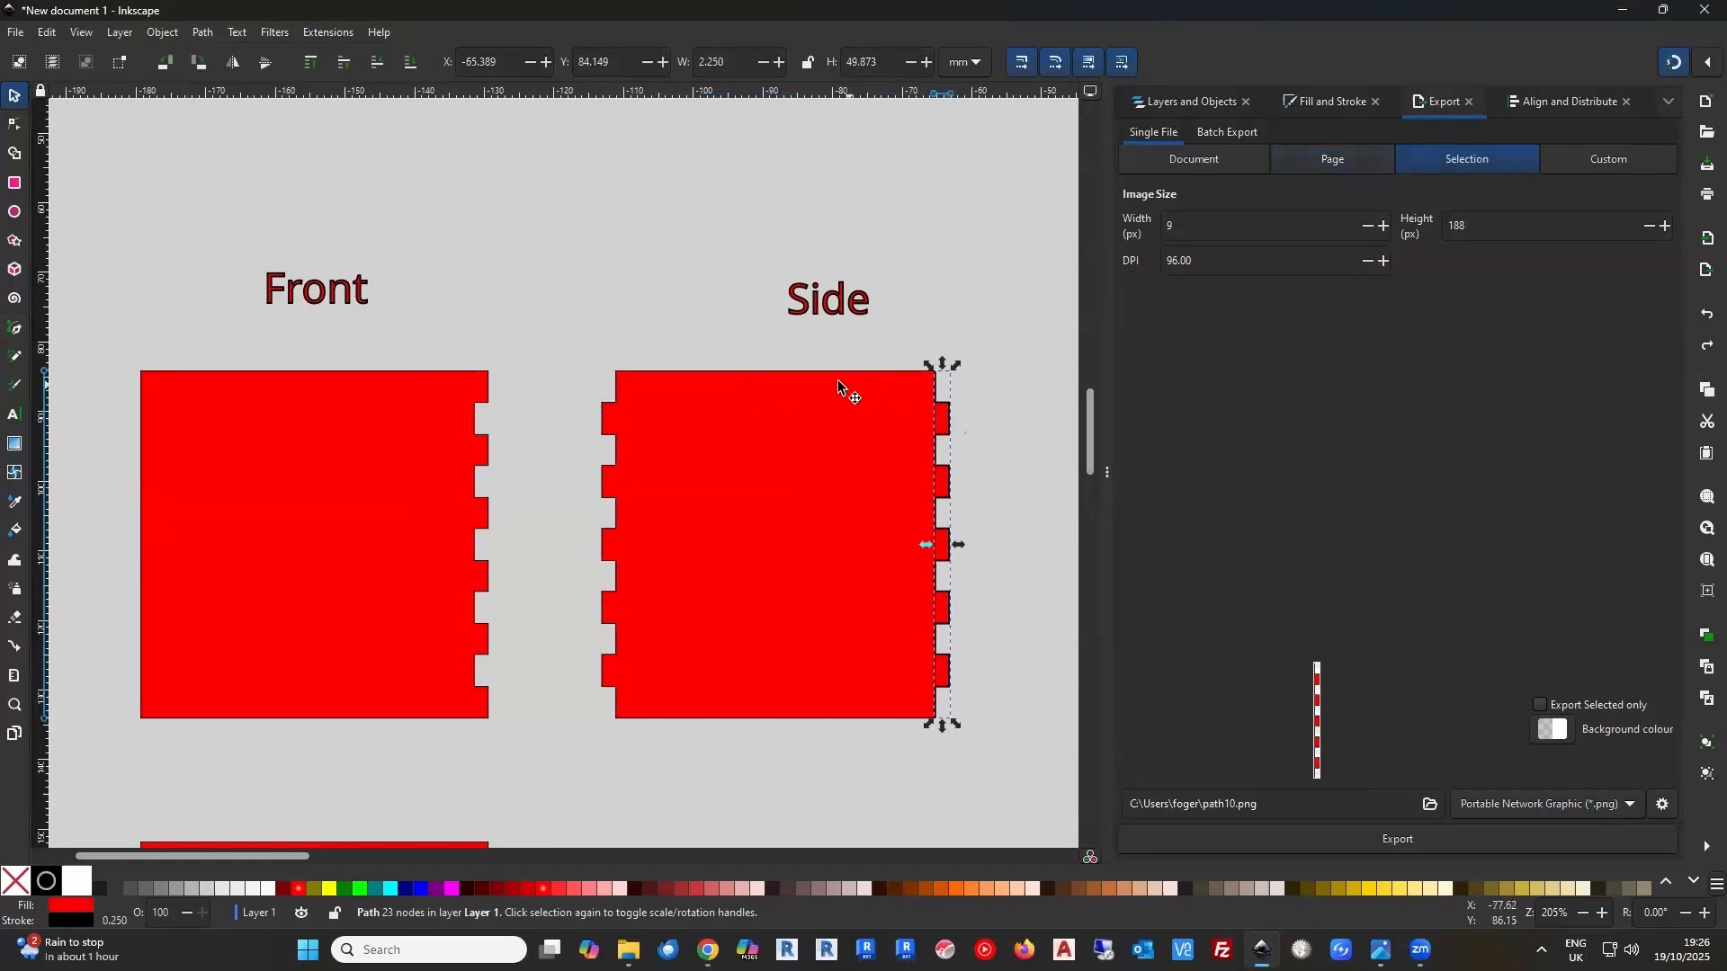
shift+click(836, 375)
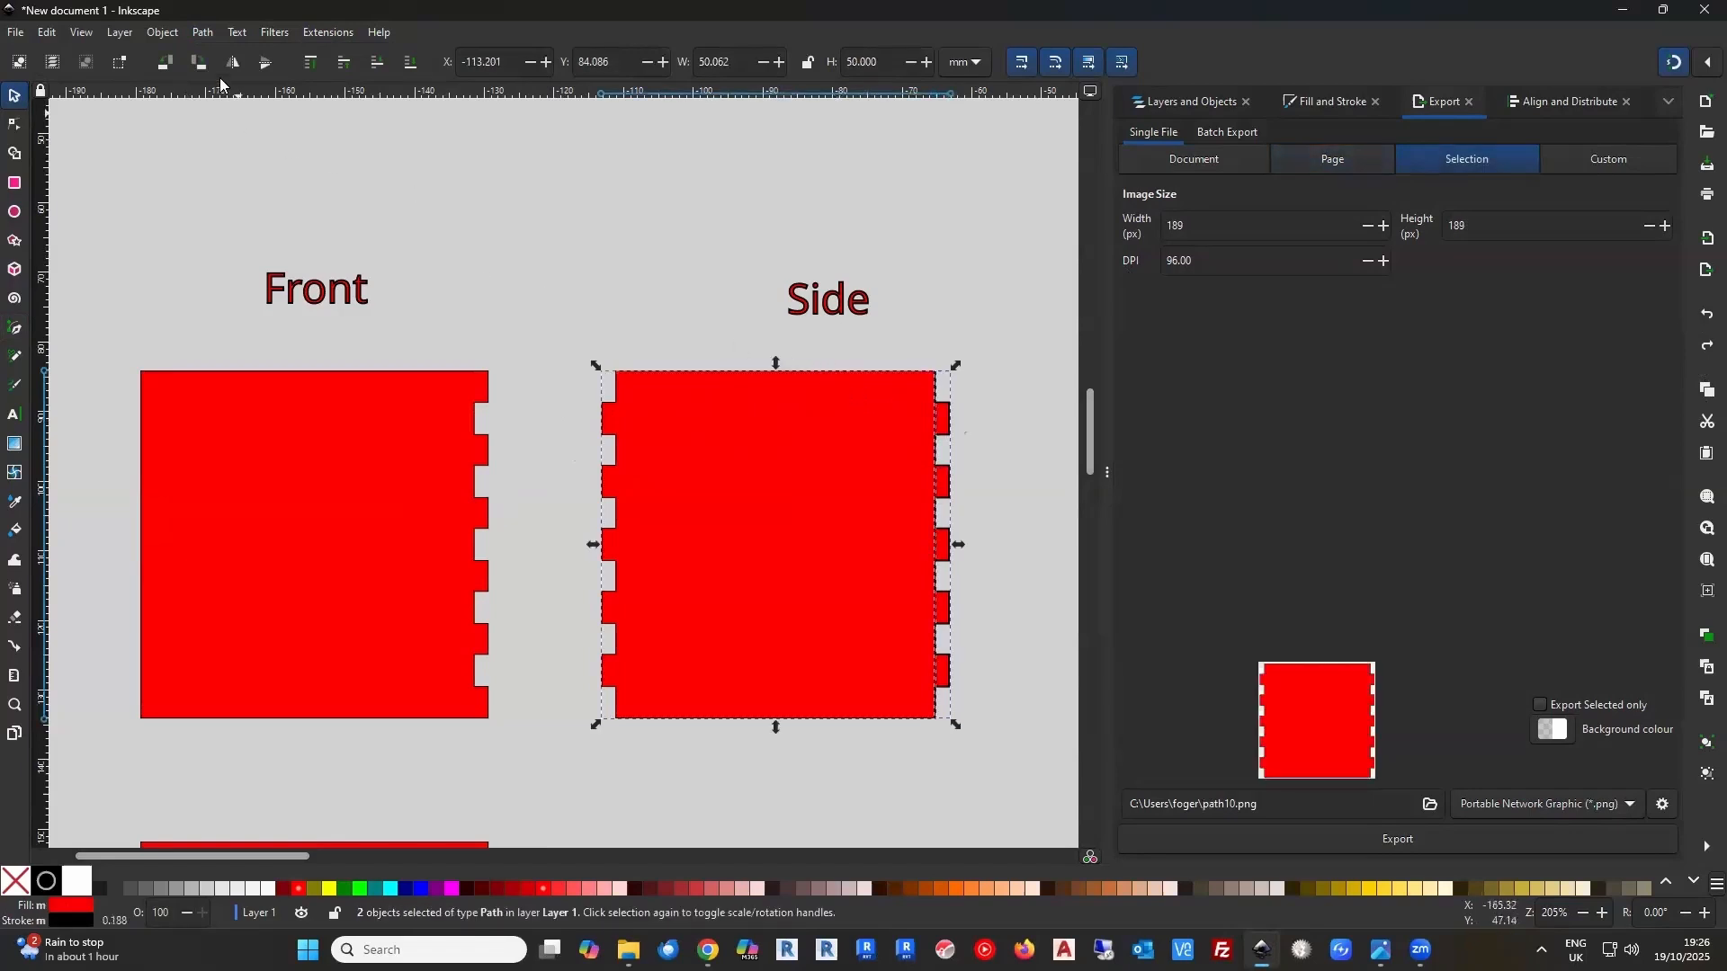
click(204, 34)
click(229, 123)
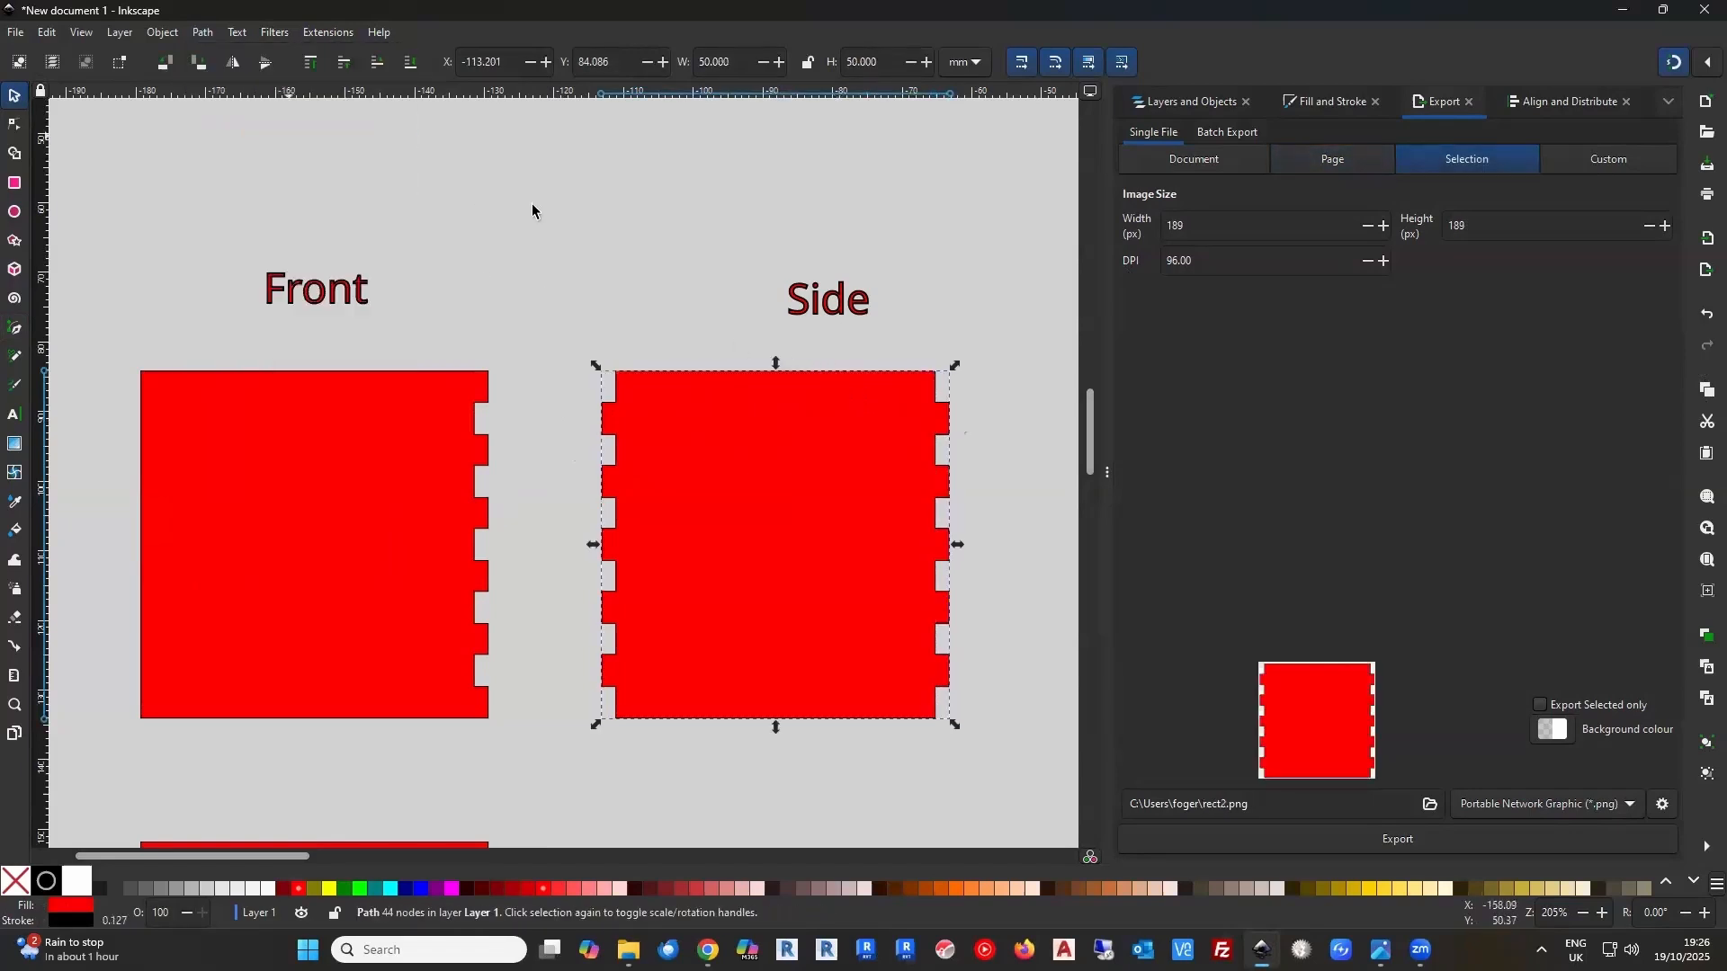
click(553, 245)
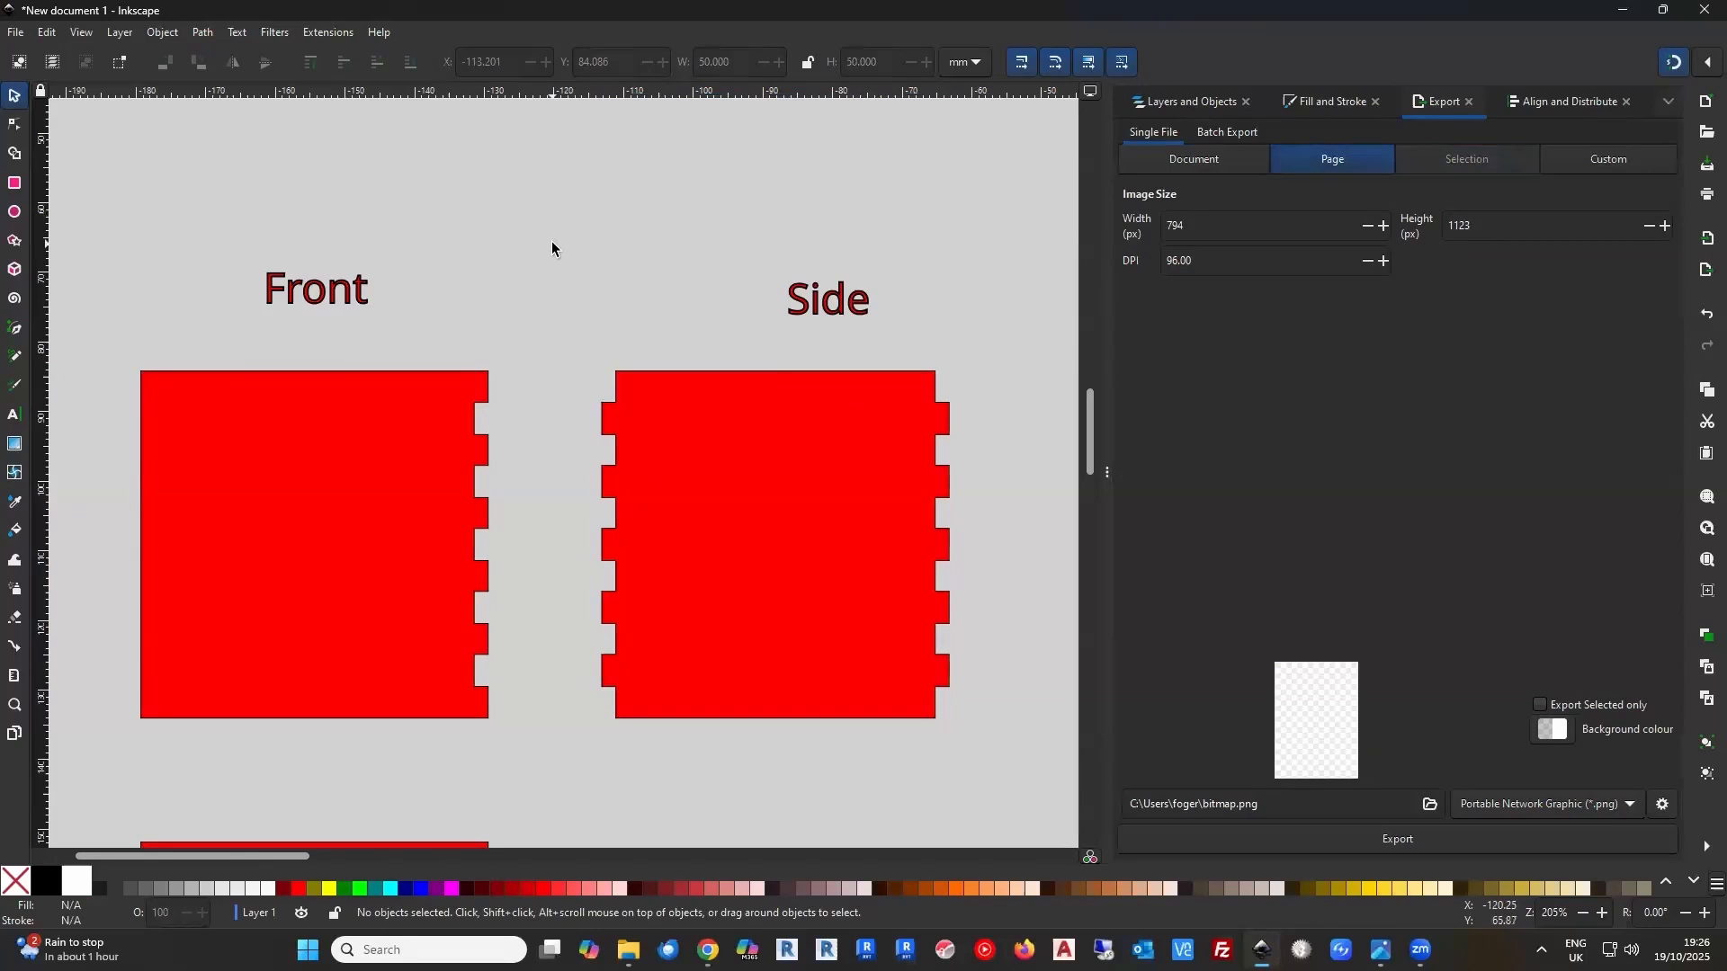